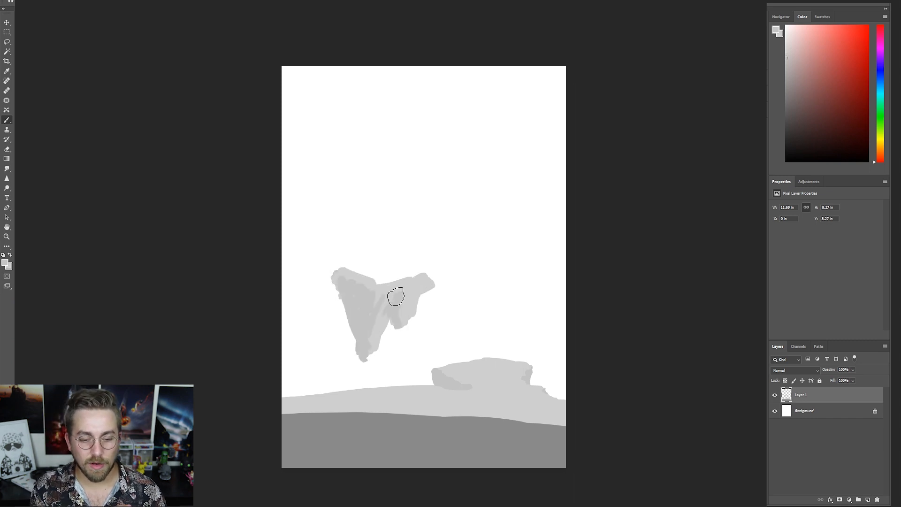
- Paint a wide flat-topped floating island with hanging rock spikes and a smaller floating rock beside it in light greys
mouse_move(432, 282)
mouse_down()
mouse_move(340, 265)
mouse_move(354, 262)
mouse_move(317, 281)
mouse_move(343, 323)
mouse_up()
mouse_move(433, 294)
mouse_down()
mouse_move(429, 337)
mouse_move(470, 314)
mouse_move(464, 325)
mouse_move(476, 347)
mouse_move(491, 327)
mouse_up()
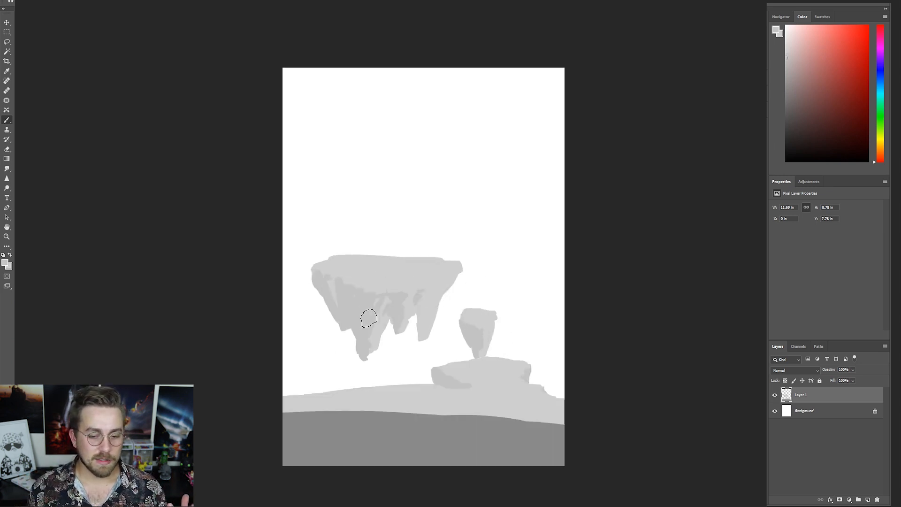
- Create a new layer beneath the island sketch and brush very pale grey cloud streaks across the background behind the islands
click(808, 412)
key(ctrl+shift+alt+n)
key(x)
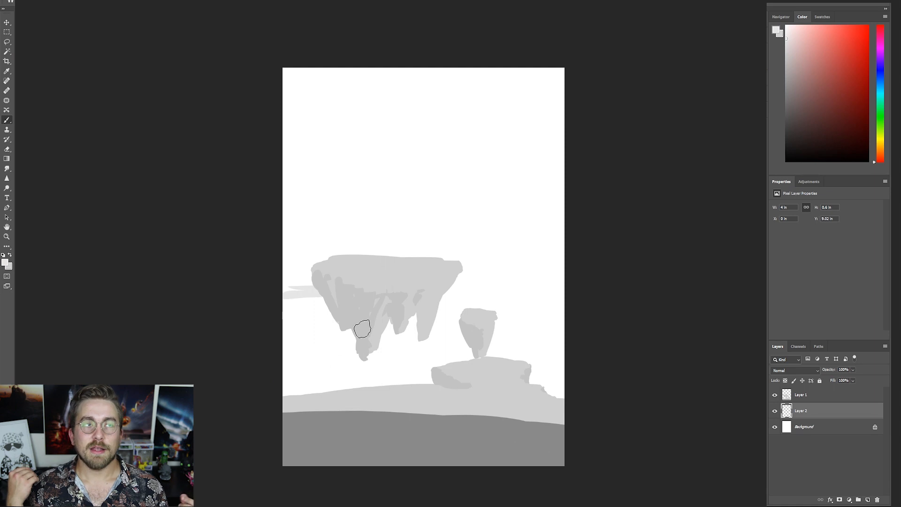
drag(284, 269, 563, 269)
key(ctrl+z)
drag(285, 296, 563, 295)
drag(284, 306, 321, 309)
drag(492, 312, 563, 307)
mouse_move(400, 326)
mouse_down()
mouse_move(555, 327)
mouse_move(450, 331)
mouse_up()
mouse_move(498, 351)
mouse_down()
mouse_move(563, 359)
mouse_move(562, 390)
mouse_up()
mouse_move(428, 374)
mouse_down()
mouse_move(348, 375)
mouse_move(469, 350)
mouse_up()
mouse_move(298, 329)
mouse_down()
mouse_move(344, 322)
mouse_move(287, 348)
mouse_up()
drag(312, 368, 299, 389)
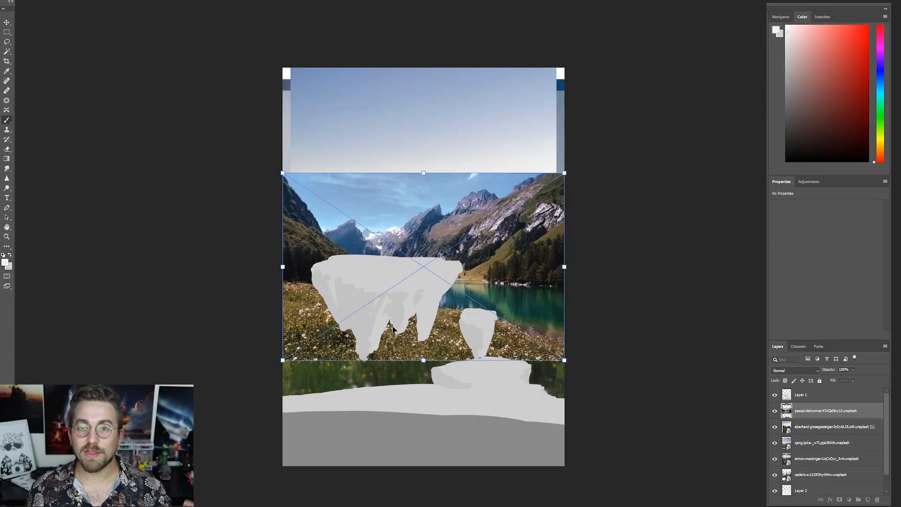
- Place the first batch of stock photos, including the alpine lake, skies and betta fish, as embedded smart objects
key(Return)
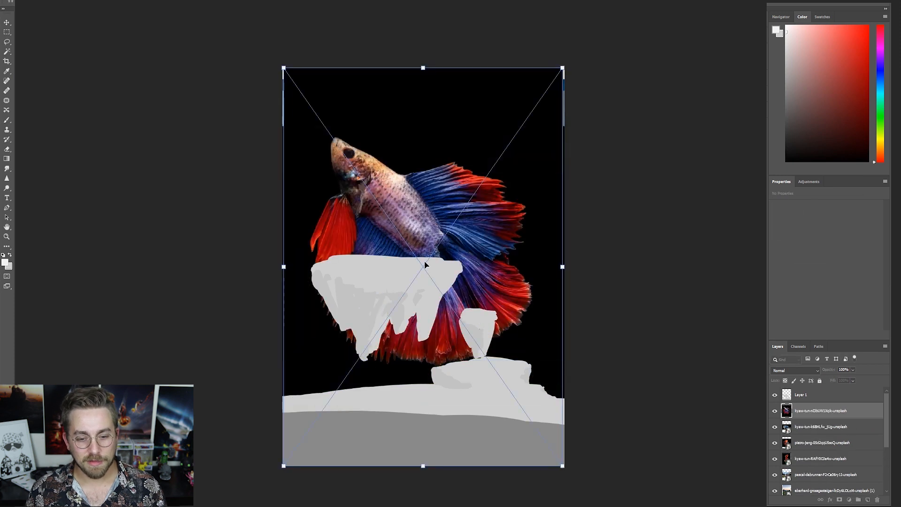
key(Return)
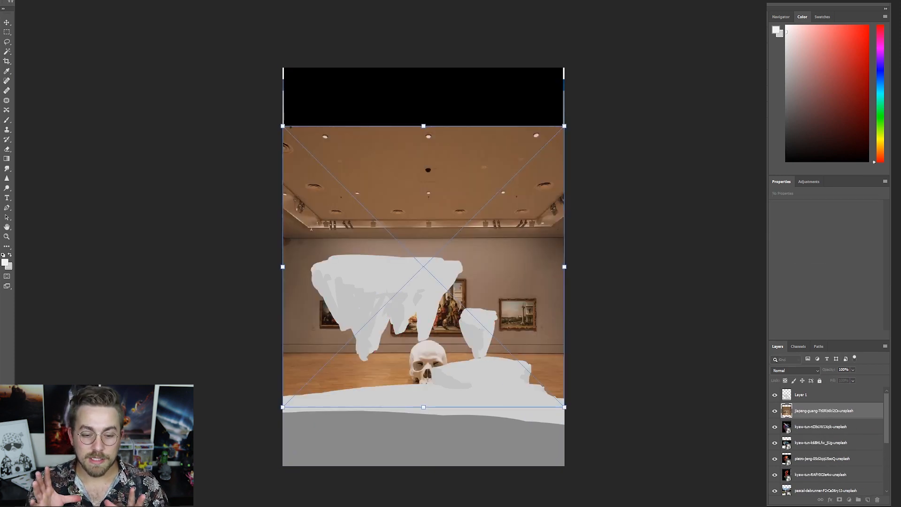
key(Return)
key(Return)
key(Return)
key(Return)
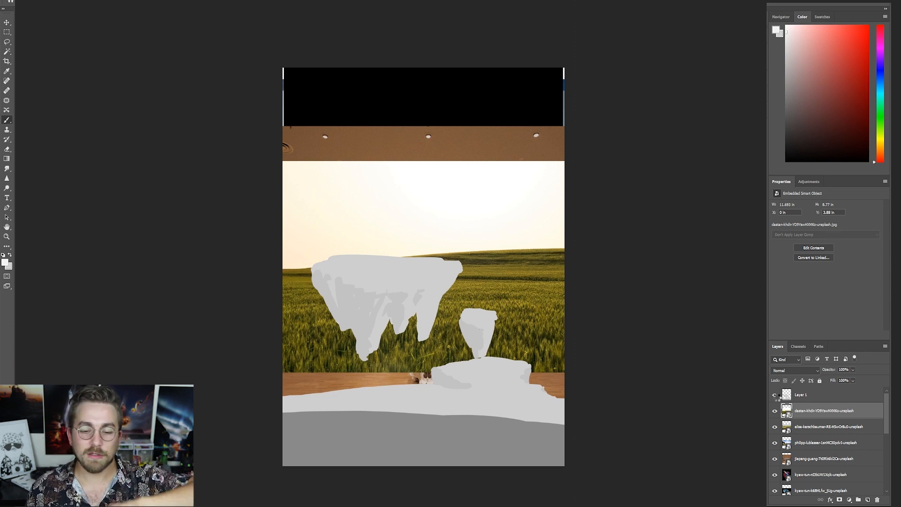
- Place the remaining stock photos, including the waterfall, mountain meadow, pine tree, sunset clouds, castle and lakeside trail, as smart objects
key(Return)
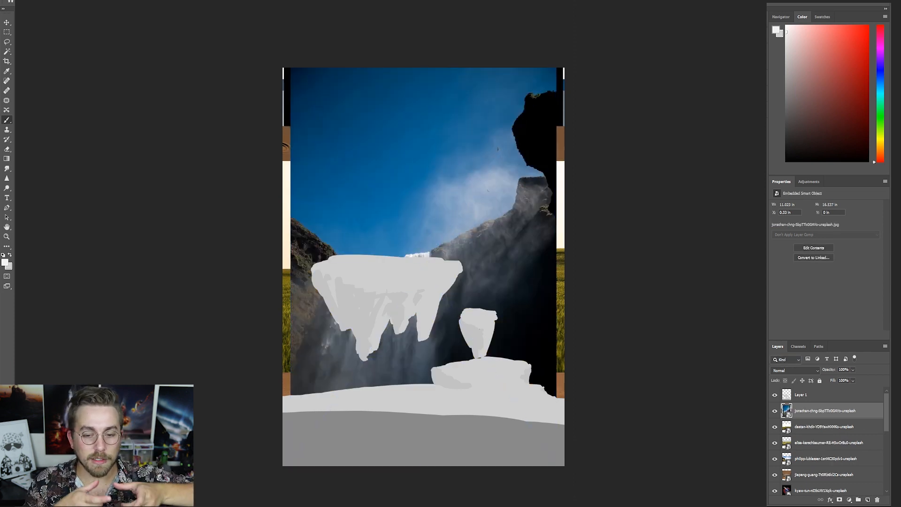
key(Return)
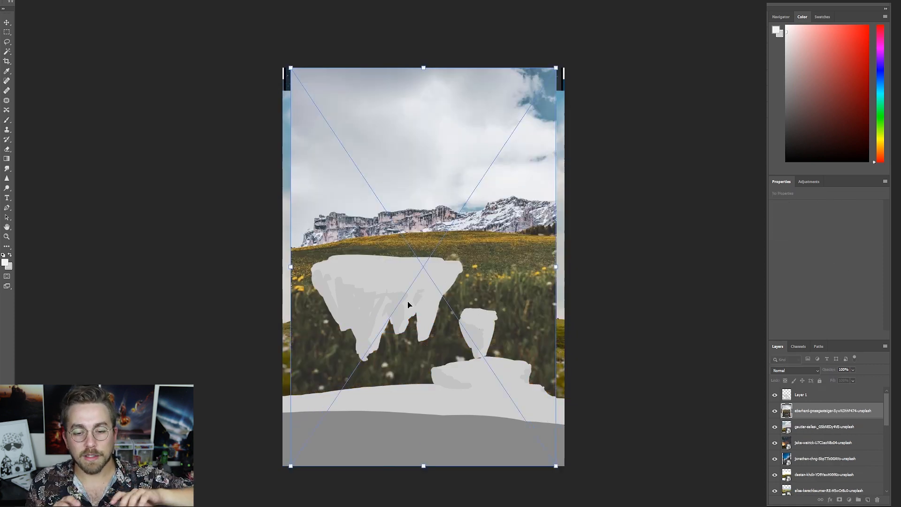
key(Return)
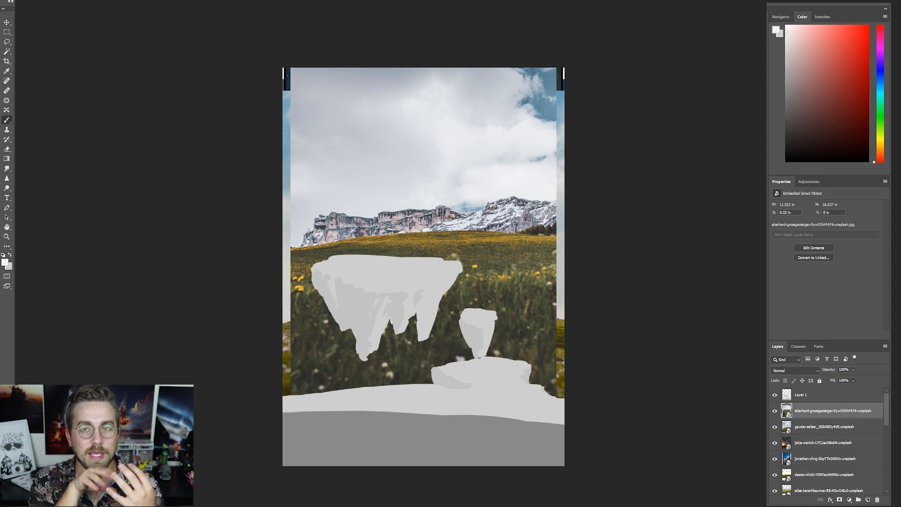
key(Return)
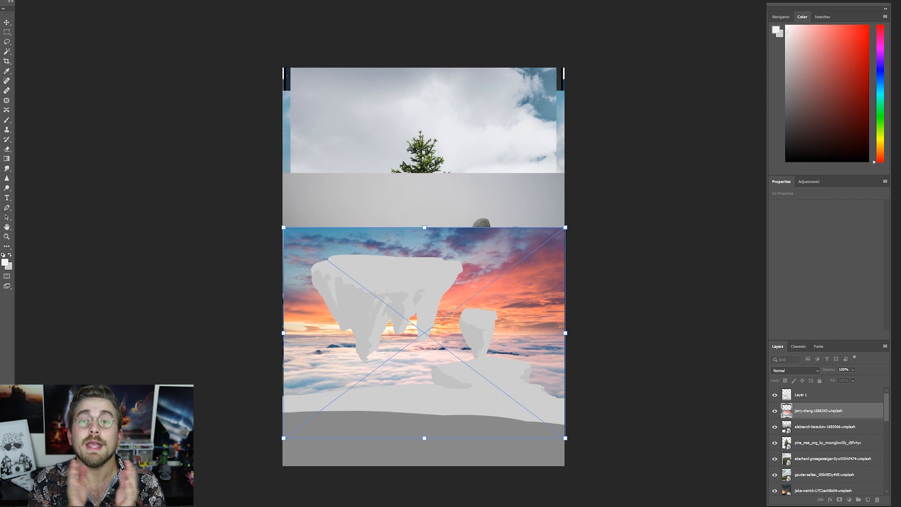
key(Return)
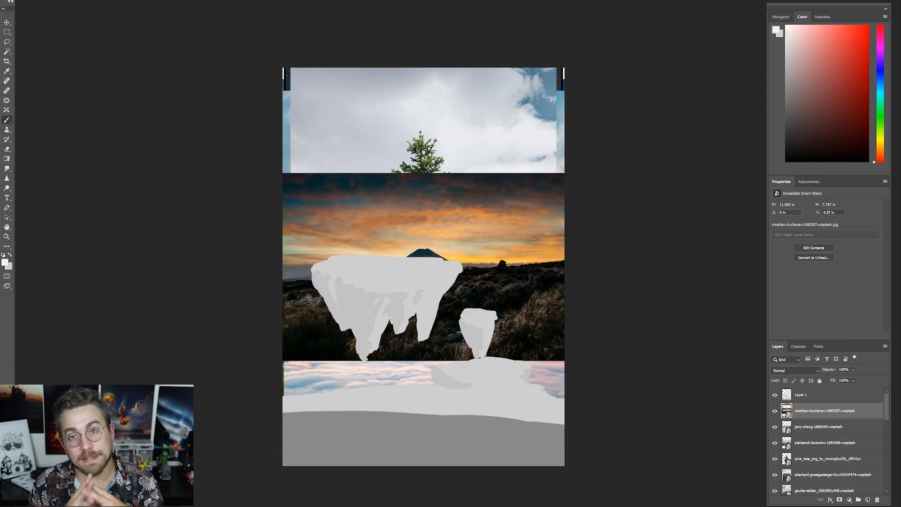
key(Return)
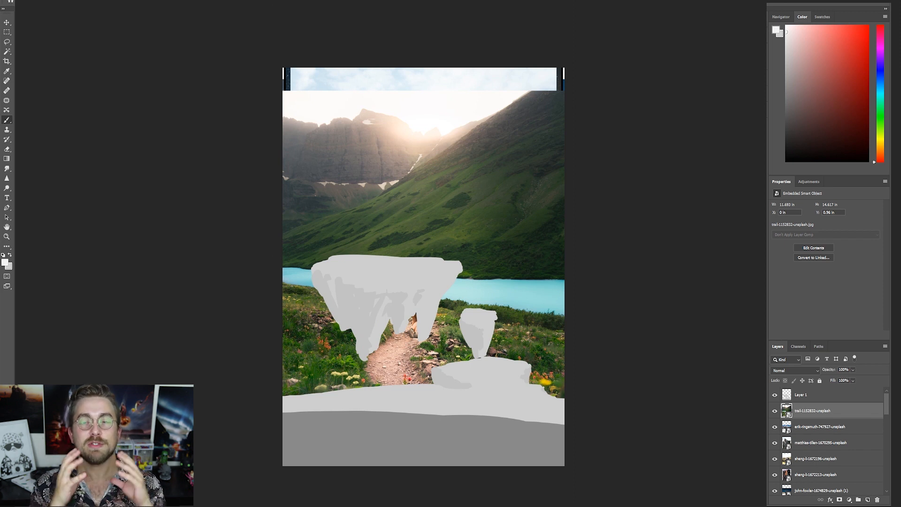
key(Return)
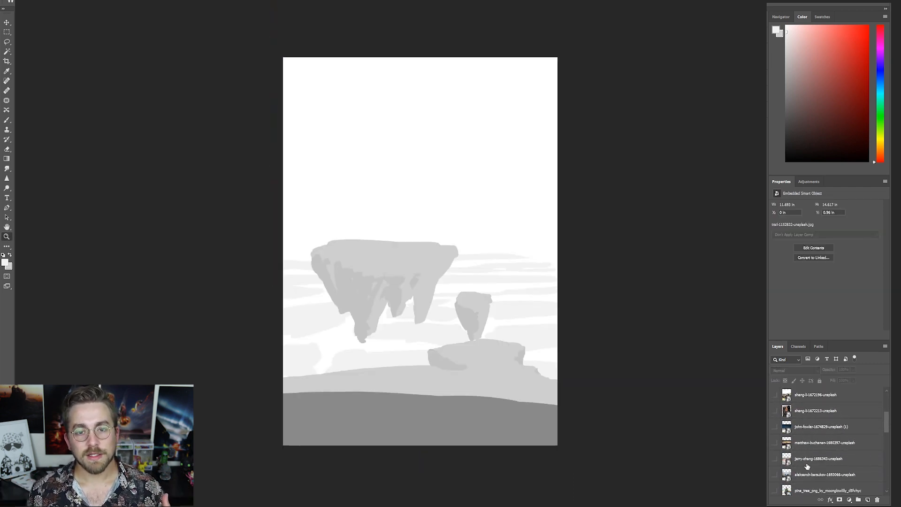
- Show the flower meadow photo with the rocky ridge above the sketch and position it over the foreground
click(774, 395)
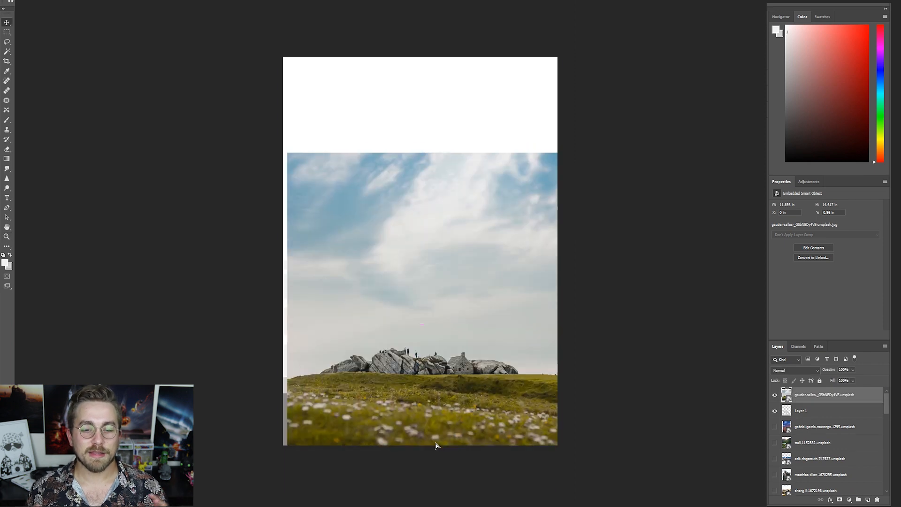
key(ctrl+t)
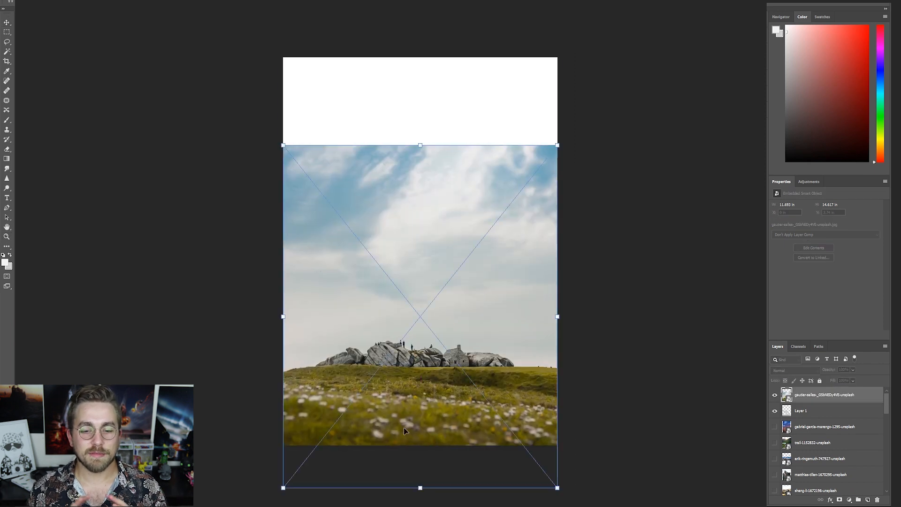
key(Return)
- Invert the meadow photo's mask to black and paint white to reveal flowers only along the foreground strip
key(ctrl+i)
key(b)
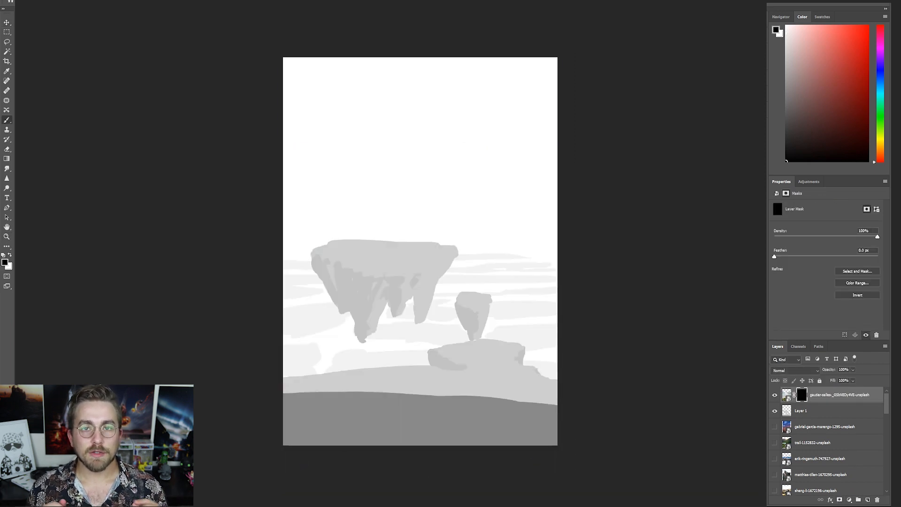
mouse_move(291, 434)
mouse_down()
mouse_move(533, 446)
mouse_move(540, 416)
mouse_move(375, 416)
mouse_move(293, 395)
mouse_up()
key(x)
key(x)
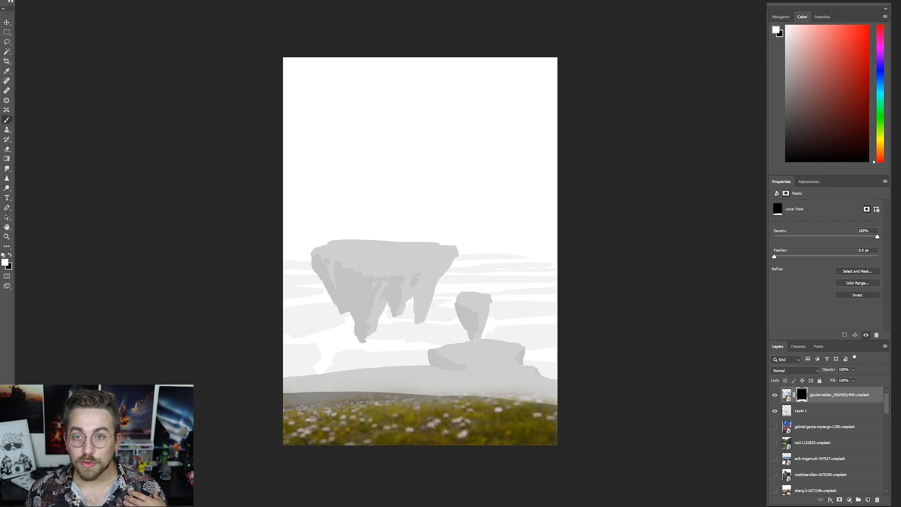
- Preview the hidden stock photos one after another to look for grass textures for the hills
click(774, 443)
click(775, 443)
click(775, 458)
click(775, 458)
click(774, 474)
click(775, 474)
scroll(806, 474, down, 5)
scroll(806, 474, up, 1)
click(775, 443)
click(775, 443)
click(775, 427)
click(775, 427)
click(775, 490)
scroll(812, 464, down, 2)
click(775, 459)
click(775, 474)
click(775, 474)
scroll(790, 463, down, 8)
click(775, 458)
- Bring the two green field photos up to the top of the layer stack and show them over the sketch
click(817, 460)
ctrl+click(817, 443)
drag(817, 443, 812, 364)
click(775, 411)
click(775, 411)
click(775, 395)
- Position the wheat field photo over the middle hill, place it beneath the masked meadow layer and clip it to Layer 1
key(v)
drag(446, 303, 446, 365)
drag(817, 396, 818, 432)
drag(446, 324, 446, 371)
alt+click(806, 434)
key(z)
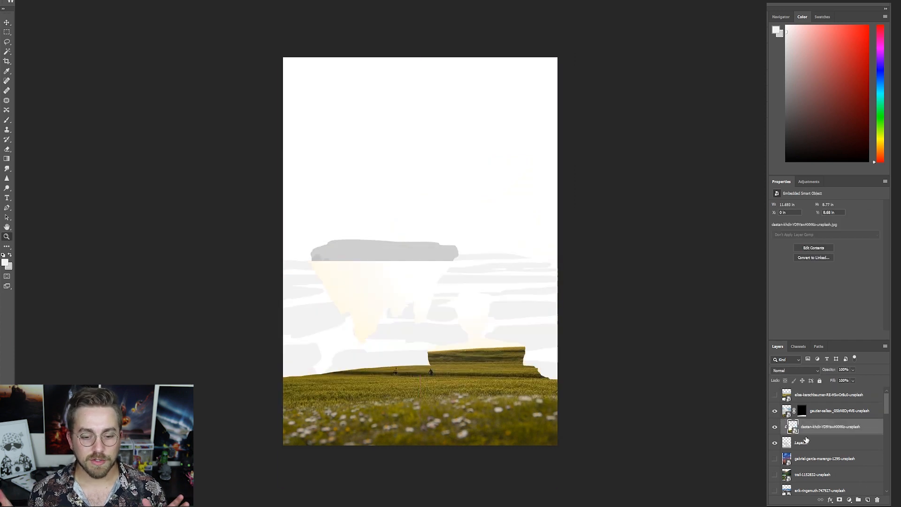
- Show the second field photo, place it beneath the wheat field layer clipped to Layer 1 and position it over the hill
drag(394, 406, 399, 337)
click(775, 395)
drag(824, 395, 823, 434)
key(v)
drag(368, 227, 441, 323)
key(ctrl+z)
click(774, 411)
drag(397, 237, 359, 407)
- Compare the two clipped field photos by toggling their visibility
click(775, 427)
click(774, 426)
click(775, 395)
click(775, 411)
click(775, 395)
click(774, 411)
click(775, 411)
- Add a layer mask to the wheat field photo and paint it to blend in the second field on the rear hill
click(811, 417)
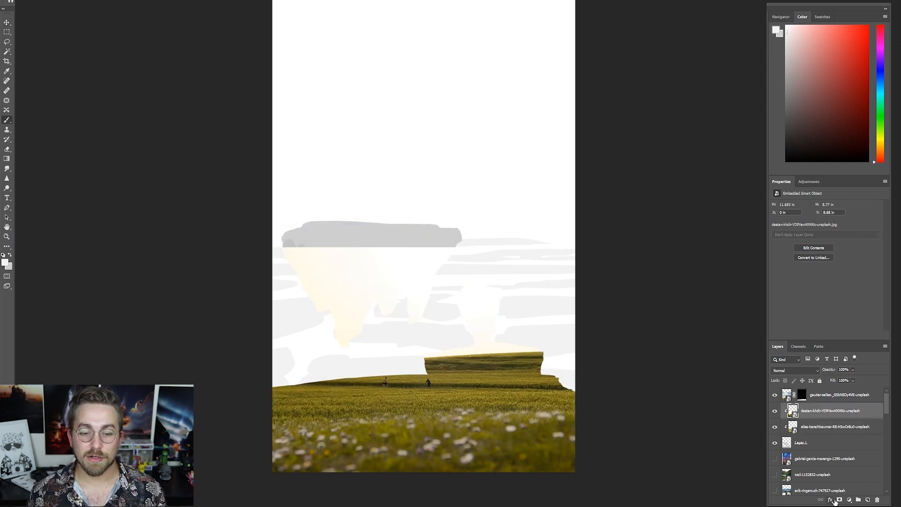
click(839, 500)
key(x)
mouse_move(429, 384)
mouse_down()
mouse_move(476, 369)
mouse_move(506, 373)
mouse_move(388, 386)
mouse_move(538, 364)
mouse_up()
key(x)
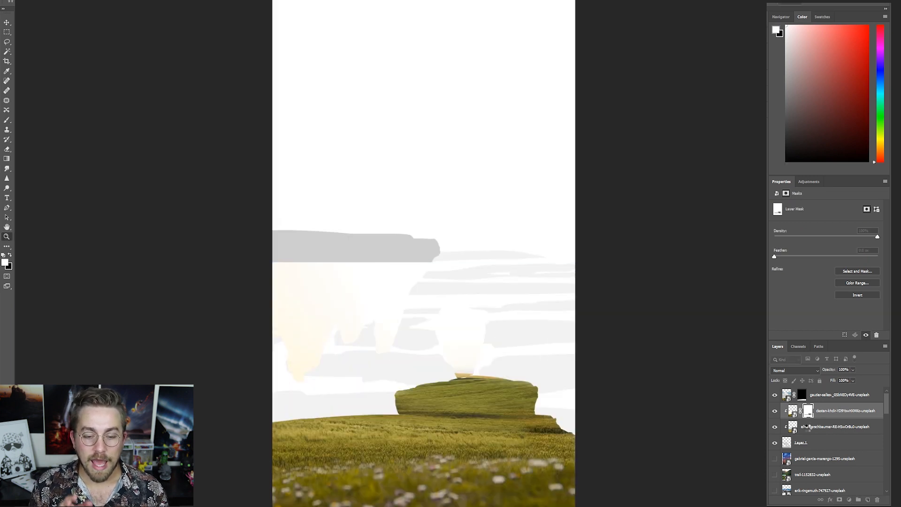
click(512, 426)
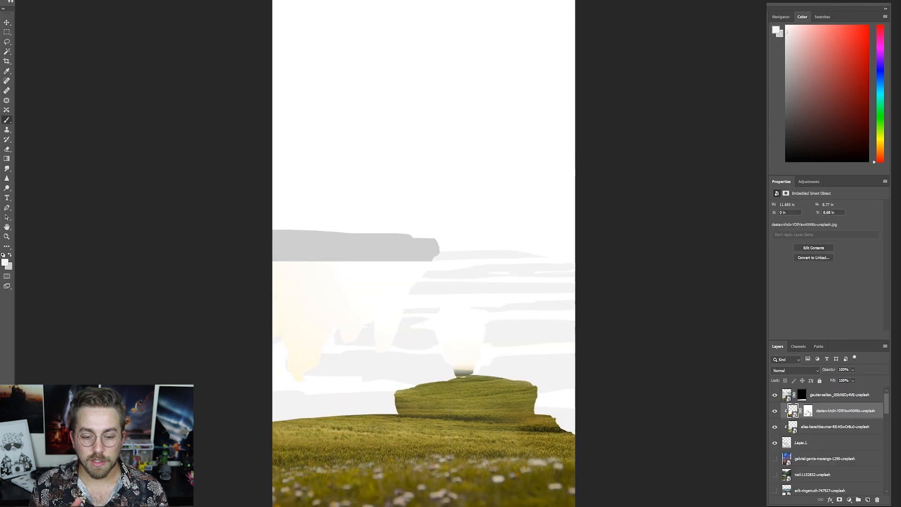
key(x)
key(x)
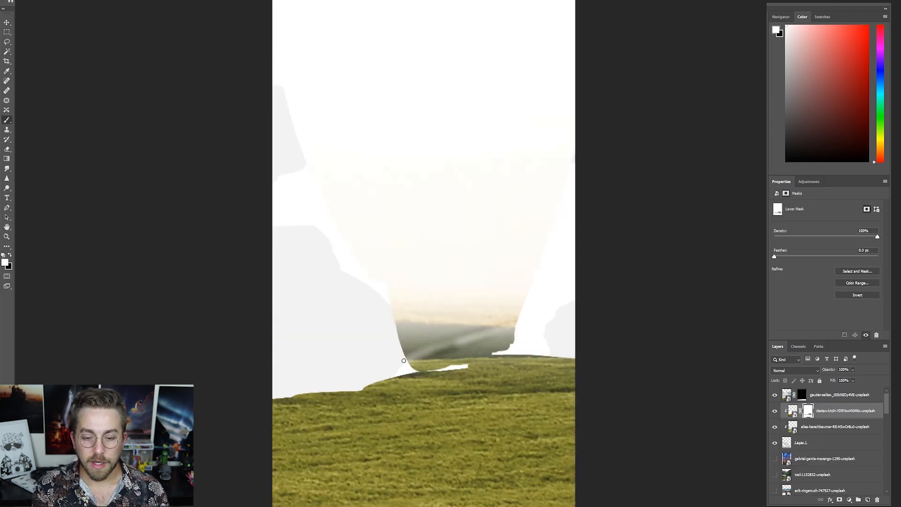
mouse_move(403, 360)
mouse_down()
mouse_move(511, 344)
mouse_move(512, 311)
mouse_move(428, 338)
mouse_up()
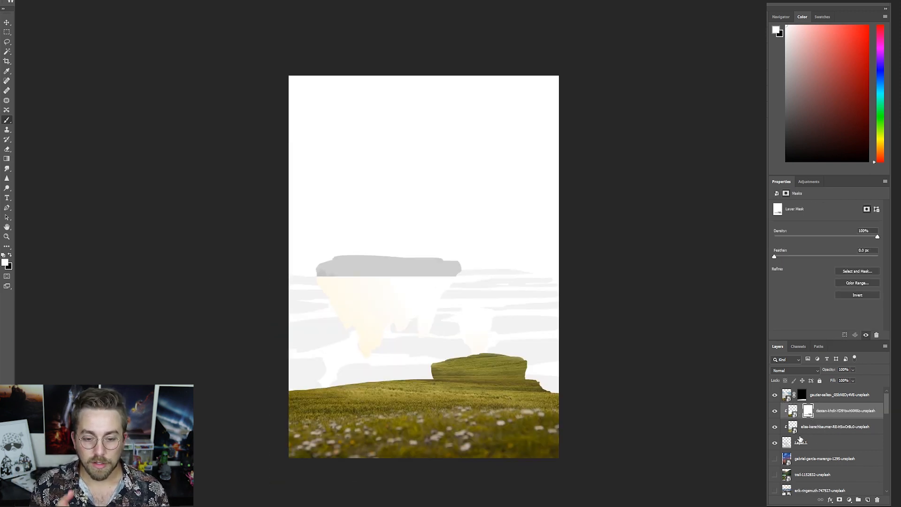
- Move the yellow-flowered mountain meadow photo above the field layers, clip it to the sketch and position it over the floating island
click(774, 459)
click(774, 459)
scroll(774, 450, down, 5)
click(775, 443)
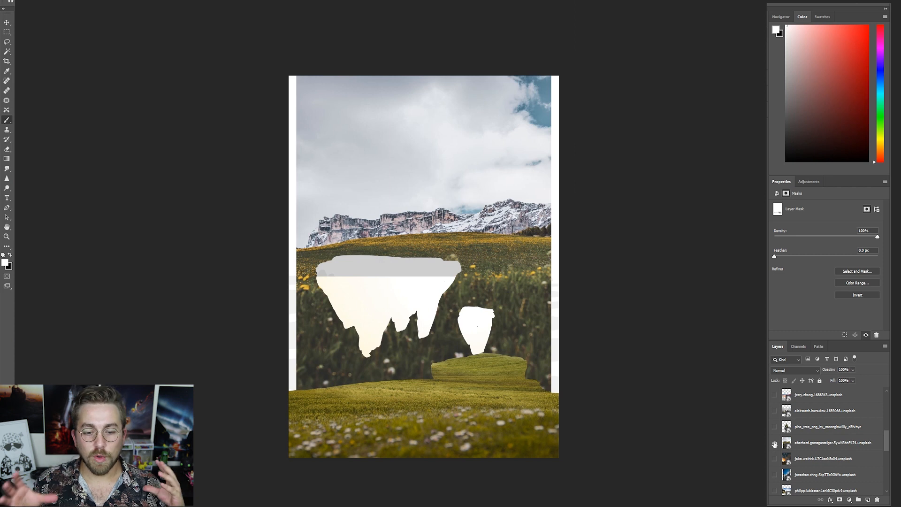
click(774, 443)
click(774, 458)
click(775, 460)
click(774, 443)
drag(822, 444, 821, 404)
scroll(822, 445, up, 4)
alt+click(822, 417)
key(v)
mouse_move(399, 271)
mouse_down()
mouse_move(334, 334)
mouse_move(331, 292)
mouse_up()
- Add a layer mask to the mountain meadow photo and paint black to hide it over the hill below the floating island
key(b)
click(839, 499)
key(x)
drag(473, 385, 302, 404)
mouse_move(470, 349)
mouse_down()
mouse_move(470, 315)
mouse_move(349, 331)
mouse_move(476, 319)
mouse_move(336, 316)
mouse_up()
key(ctrl+z)
- Mask both green field photos off the floating island and small rock, adding a layer mask to the second field photo
click(808, 427)
click(807, 411)
click(807, 427)
drag(502, 312, 311, 323)
click(775, 444)
click(774, 443)
click(831, 443)
click(840, 500)
mouse_move(472, 319)
mouse_down()
mouse_move(342, 324)
mouse_move(371, 347)
mouse_up()
- Touch up the field masks where the small floating rock meets the top of the rear hill
scroll(386, 324, down, 4)
scroll(433, 341, up, 9)
click(775, 427)
mouse_move(474, 375)
mouse_down()
mouse_move(510, 340)
mouse_move(514, 372)
mouse_move(488, 373)
mouse_up()
click(774, 427)
click(840, 426)
click(808, 427)
click(808, 412)
click(809, 444)
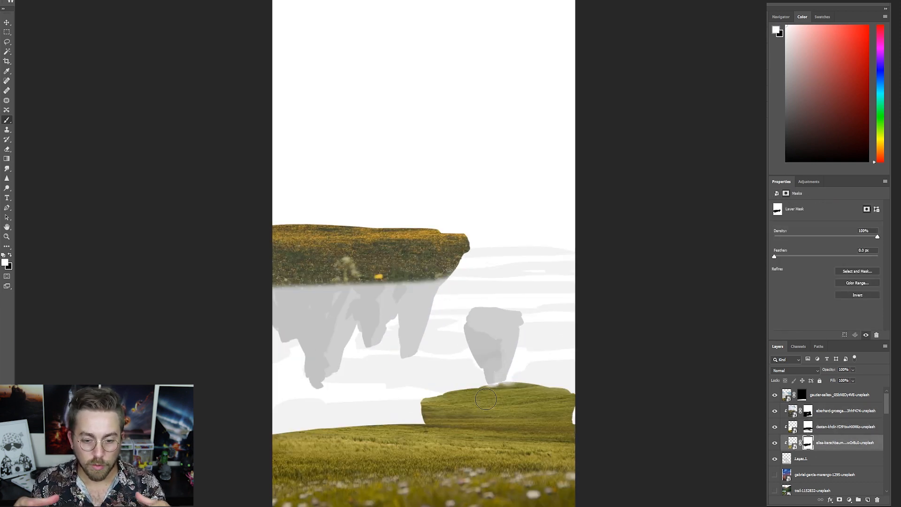
- Paint the meadow and field masks around the floating island so grass covers only its top, leaving the rocky underside bare
key(x)
mouse_move(441, 279)
mouse_down()
mouse_move(376, 284)
mouse_move(465, 267)
mouse_up()
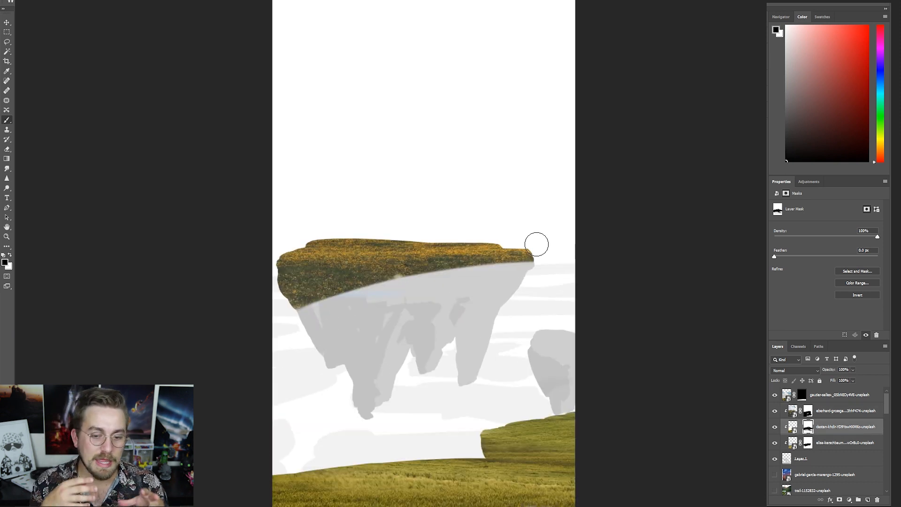
click(808, 411)
mouse_move(292, 282)
mouse_down()
mouse_move(393, 272)
mouse_move(327, 263)
mouse_move(379, 276)
mouse_move(509, 270)
mouse_move(422, 298)
mouse_up()
click(809, 442)
click(810, 427)
click(808, 411)
key(x)
scroll(510, 389, down, 4)
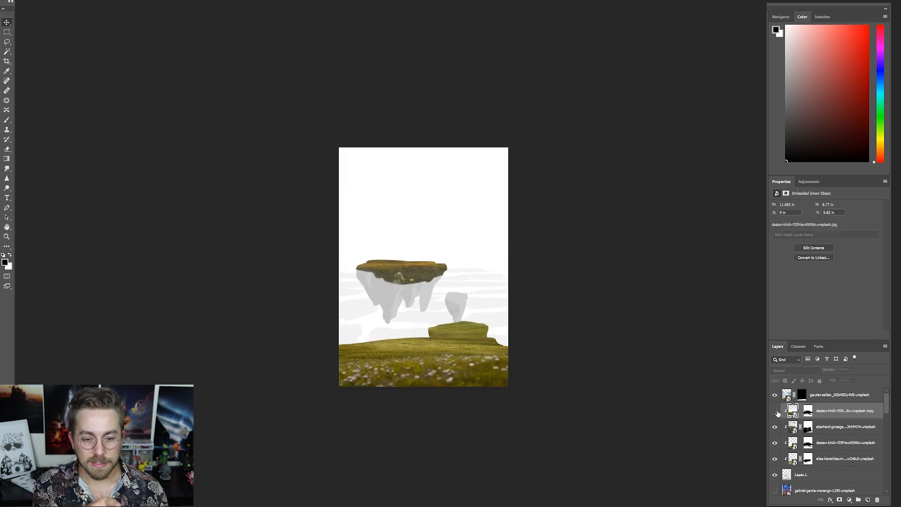
- Delete the duplicated wheat field layer, set a rotated copy of the second field over the floating island and paint its grassy lower edge
key(Delete)
click(775, 410)
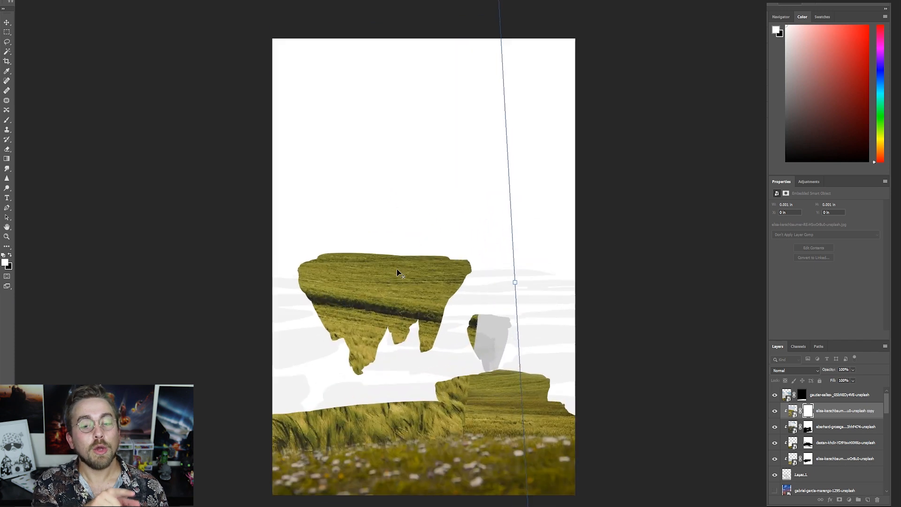
key(Return)
key(b)
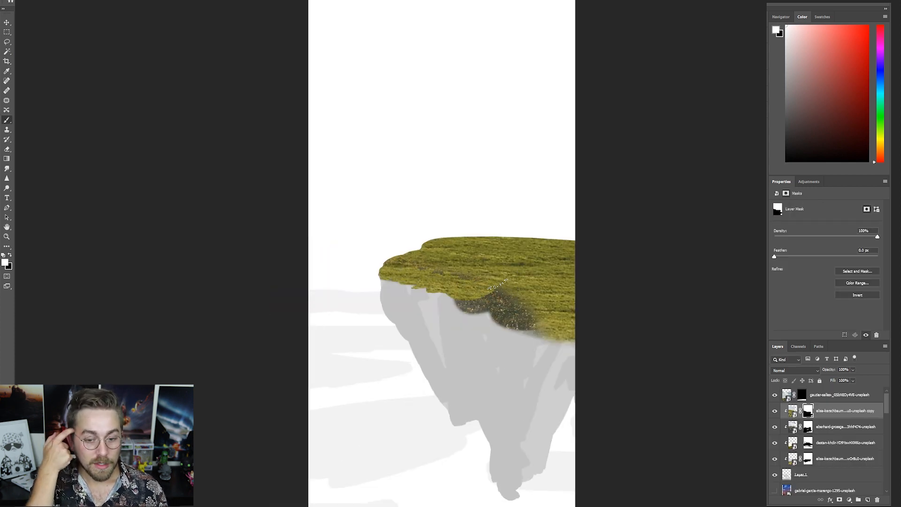
mouse_move(498, 284)
mouse_down()
mouse_move(473, 299)
mouse_move(501, 318)
mouse_up()
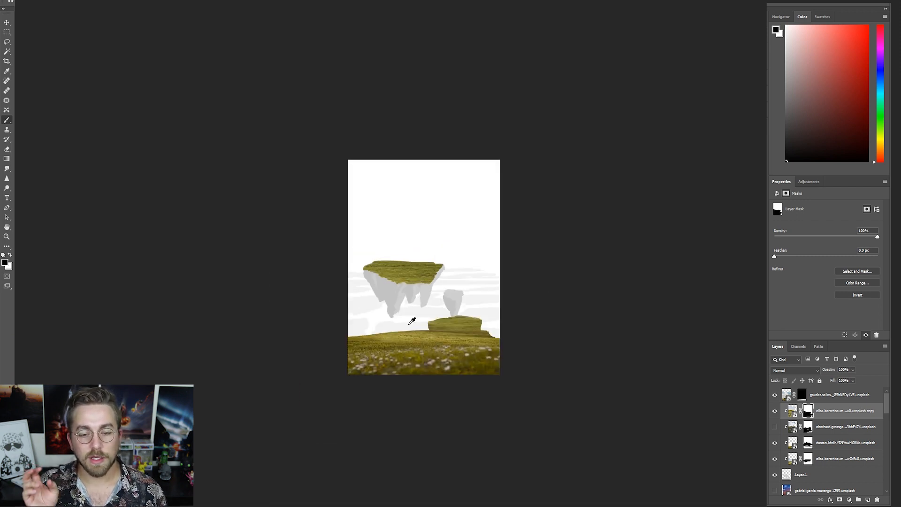
- Show the castle photo at the top of the layer stack and add a layer mask isolating the castle
scroll(782, 455, down, 3)
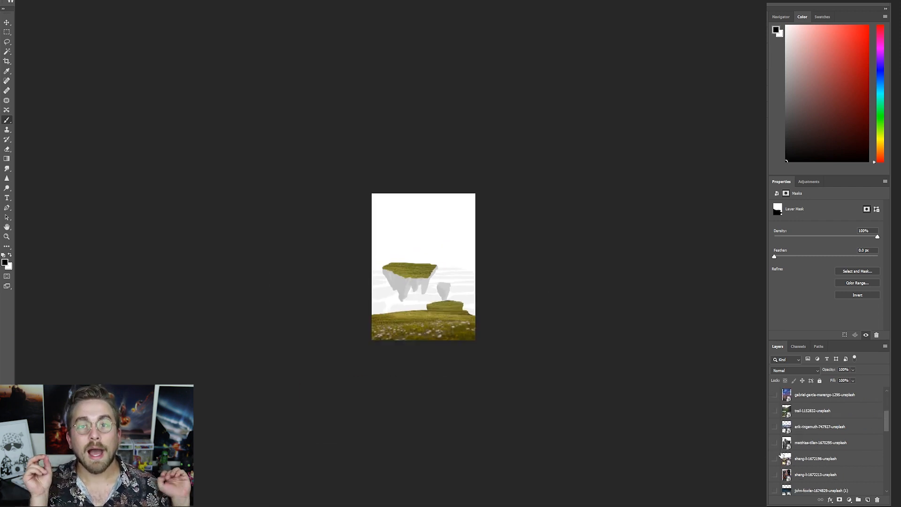
click(774, 444)
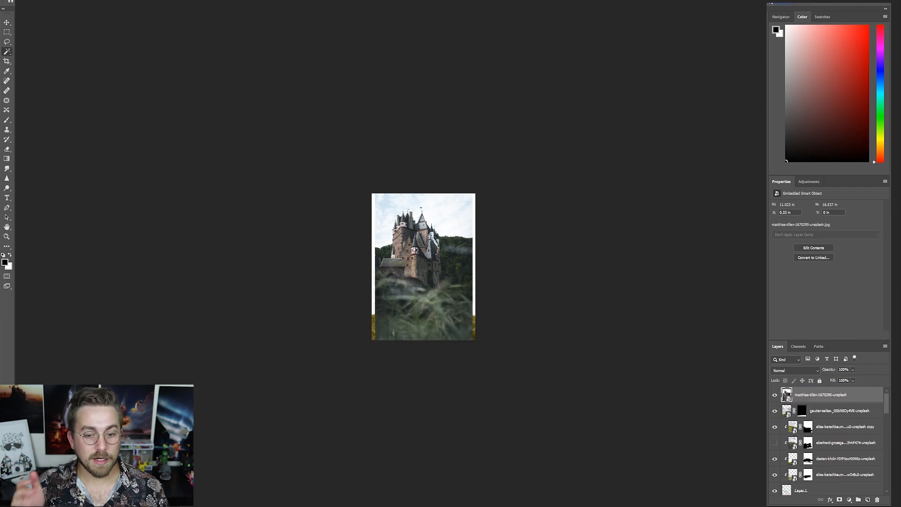
click(839, 499)
- Outline the leftover trees between the slate roof, its finial and the stone tower with the Polygonal Lasso
key(ctrl+plus)
key(ctrl+plus)
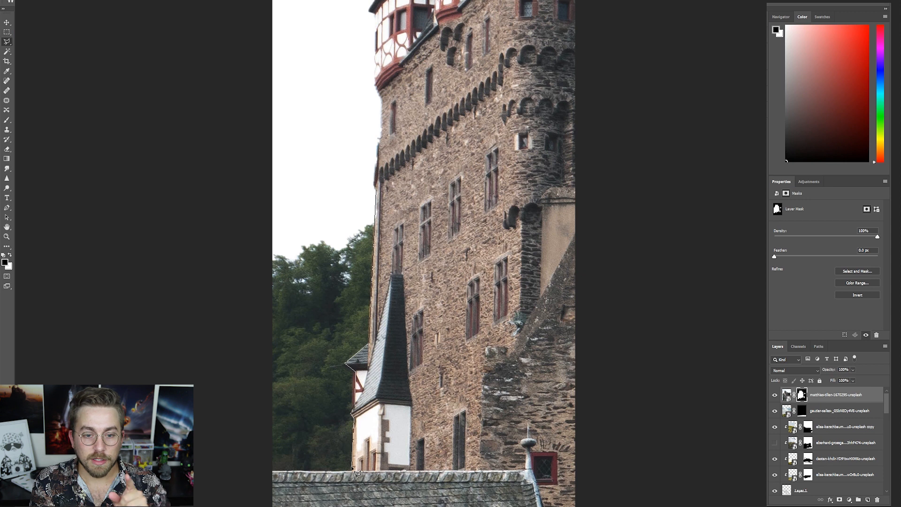
click(352, 469)
drag(502, 475, 297, 474)
drag(306, 429, 416, 176)
click(342, 218)
double_click(340, 181)
click(340, 180)
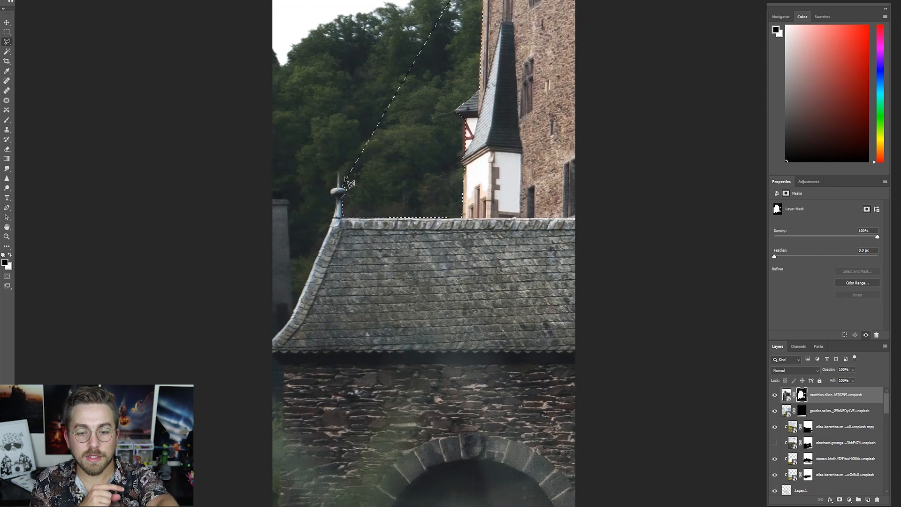
click(346, 179)
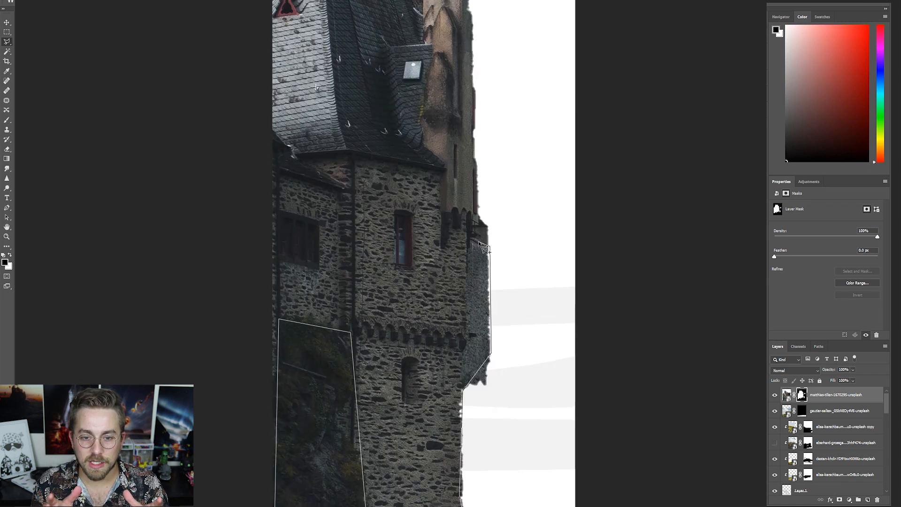
- Extend the Polygonal Lasso outline up the castle's outer stone wall and chimney, and close it around the outside of the castle
click(473, 236)
scroll(473, 187, up, 5)
click(471, 186)
scroll(474, 54, up, 5)
click(470, 175)
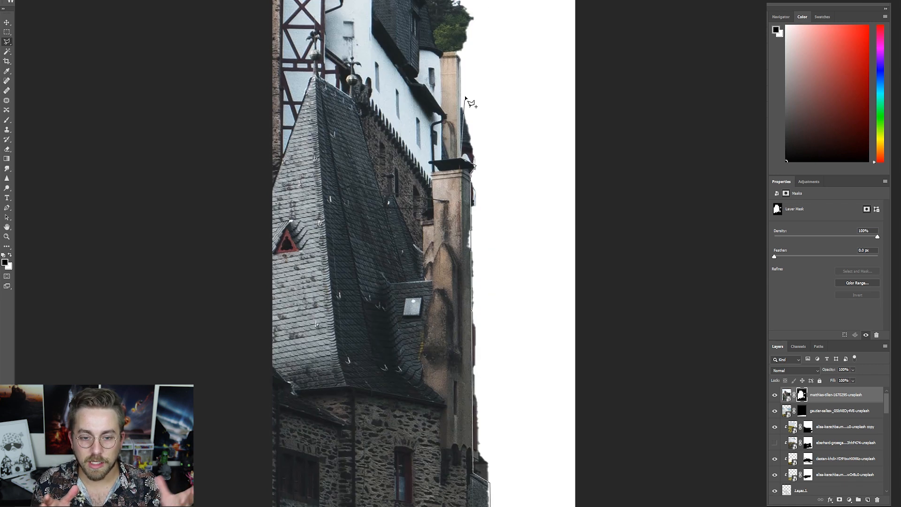
click(440, 51)
scroll(425, 155, up, 5)
scroll(472, 103, down, 15)
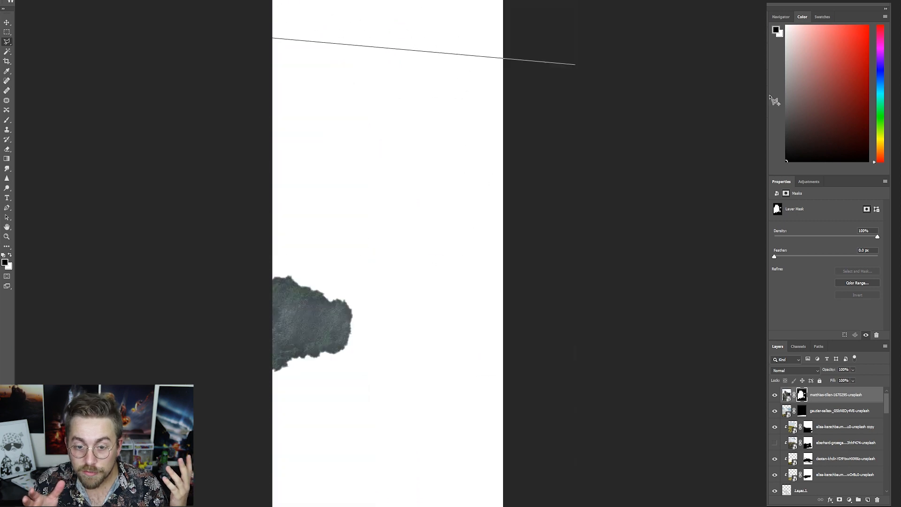
scroll(488, 254, up, 15)
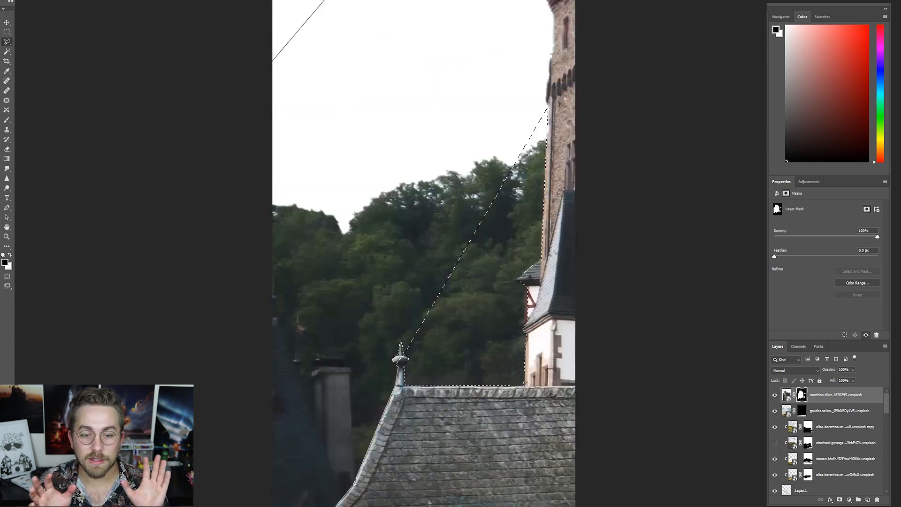
- Add the remaining trees between the slate roof and the stone tower to the Polygonal Lasso selection
scroll(488, 253, down, 3)
click(491, 305)
click(415, 362)
click(376, 363)
click(396, 381)
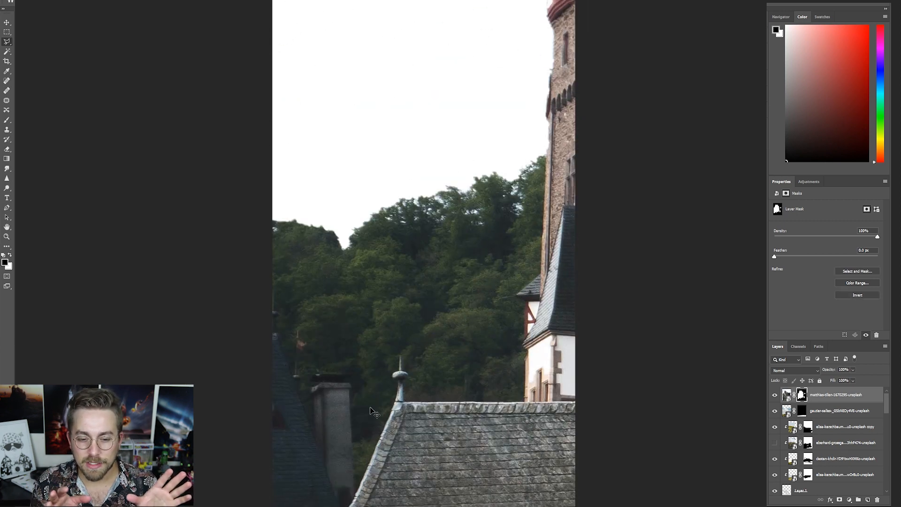
- Trace both sides of the roof finial's spike and rounded disc with the Polygonal Lasso to separate it from the trees
scroll(394, 378, up, 8)
click(469, 328)
click(501, 336)
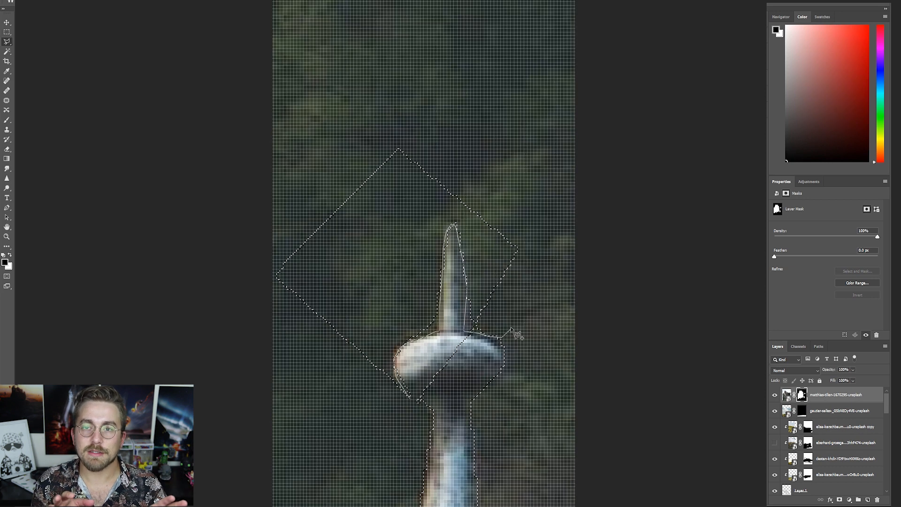
click(448, 100)
click(332, 65)
scroll(280, 207, left, 6)
click(437, 247)
scroll(537, 468, right, 5)
click(462, 401)
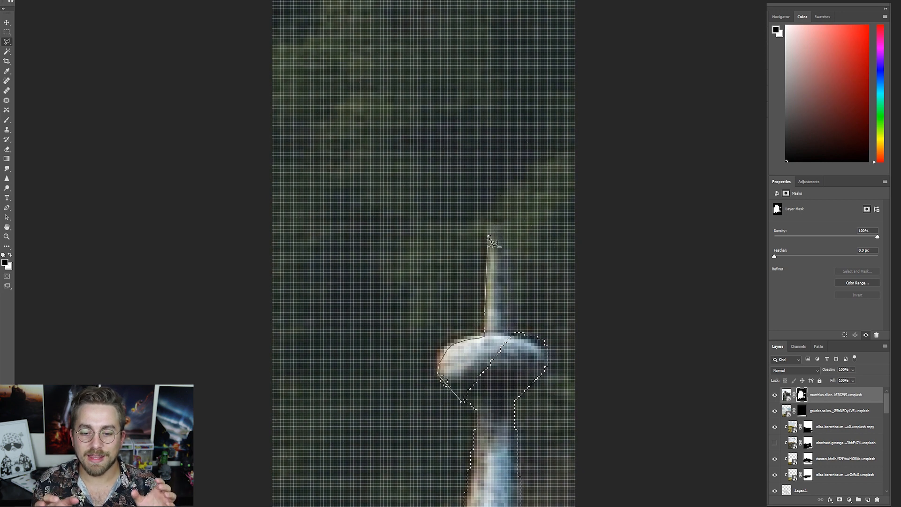
click(462, 404)
scroll(495, 295, down, 10)
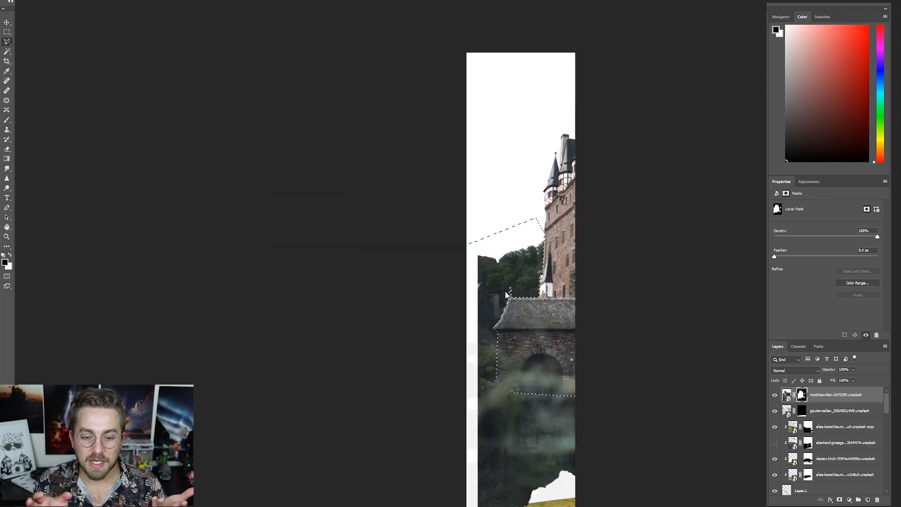
- Clear the selection and scale the castle down from its corners
key(ctrl+d)
key(v)
key(ctrl+t)
drag(319, 422, 348, 413)
drag(529, 422, 509, 400)
key(Return)
- Transform the castle layer again, shrinking it further and repositioning it in the composition
shift+click(801, 399)
shift+click(801, 399)
key(ctrl+t)
drag(529, 110, 428, 222)
drag(383, 314, 408, 243)
drag(466, 333, 456, 323)
drag(343, 334, 340, 323)
drag(465, 161, 475, 161)
drag(399, 235, 390, 235)
- Flip the castle horizontally, fine-tune its size and placement, and apply the transform
right_click(408, 235)
click(436, 385)
drag(471, 142, 483, 154)
drag(439, 333, 442, 321)
key(Return)
key(ctrl+minus)
key(ctrl+minus)
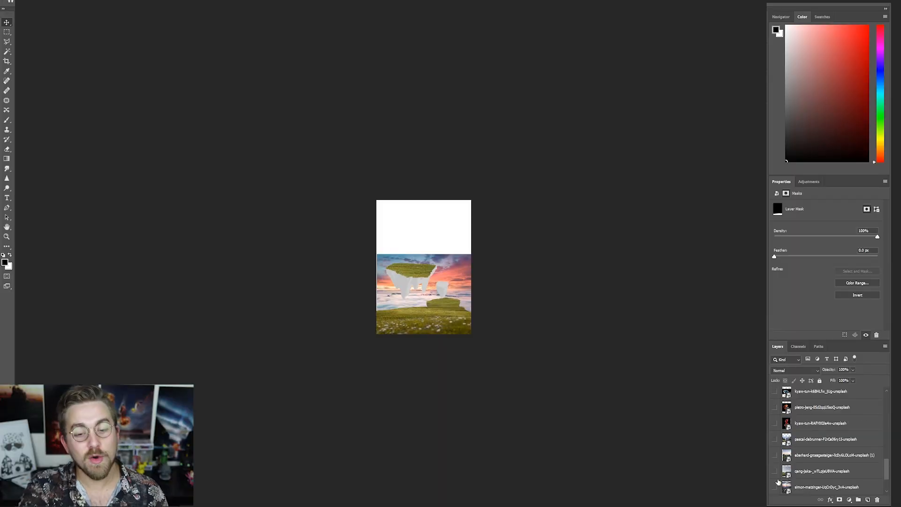
- Show the jake-weirick starry sky photo, move it up the layer stack and enlarge it to cover the full canvas width
scroll(823, 460, up, 5)
click(774, 454)
drag(801, 454, 816, 388)
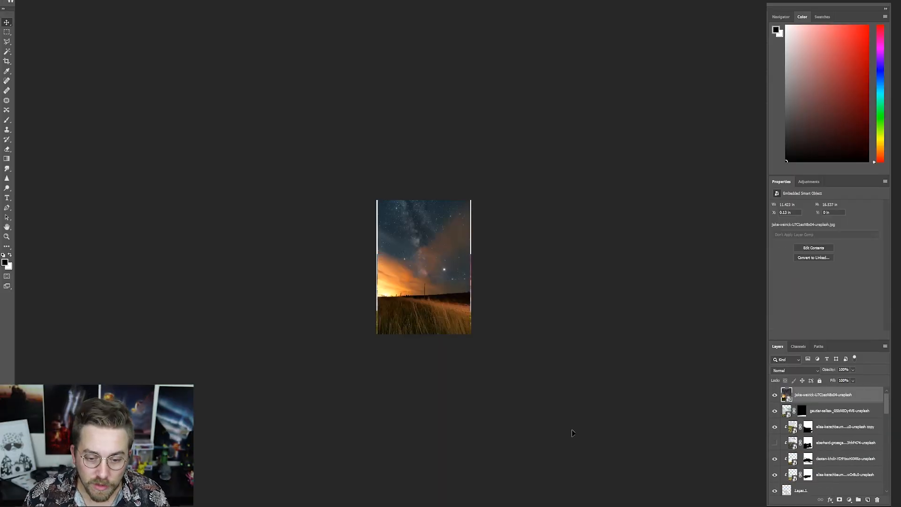
scroll(417, 268, up, 8)
key(ctrl+t)
drag(543, 94, 549, 81)
drag(508, 188, 504, 201)
key(Return)
- Flip the starry sky photo horizontally and add a layer mask to it beneath Layer 1
click(775, 394)
click(774, 395)
key(ctrl+t)
right_click(422, 225)
click(446, 371)
key(Return)
click(839, 499)
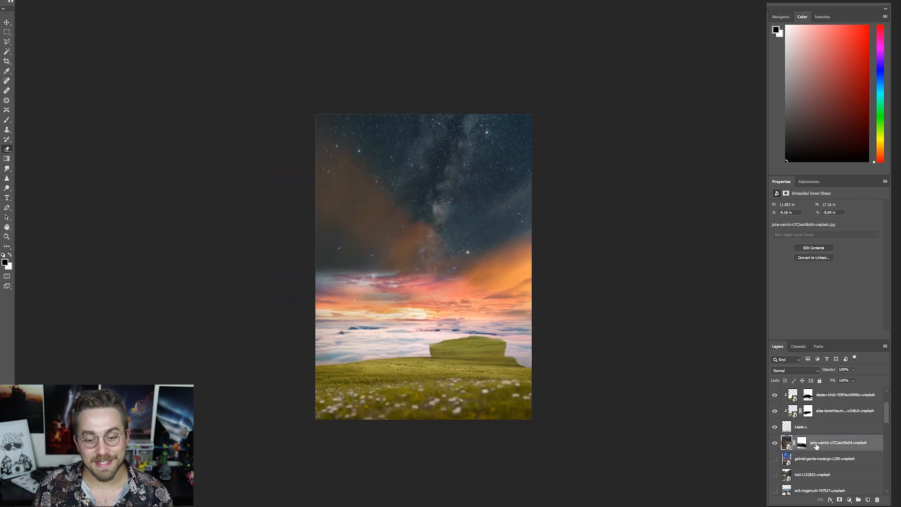
- Paint the starry sky's mask down to the cloud horizon and move the gabriel-garcia-marengo photo up the layer stack
key(x)
mouse_move(362, 267)
mouse_down()
mouse_move(380, 299)
mouse_move(502, 313)
mouse_move(355, 289)
mouse_up()
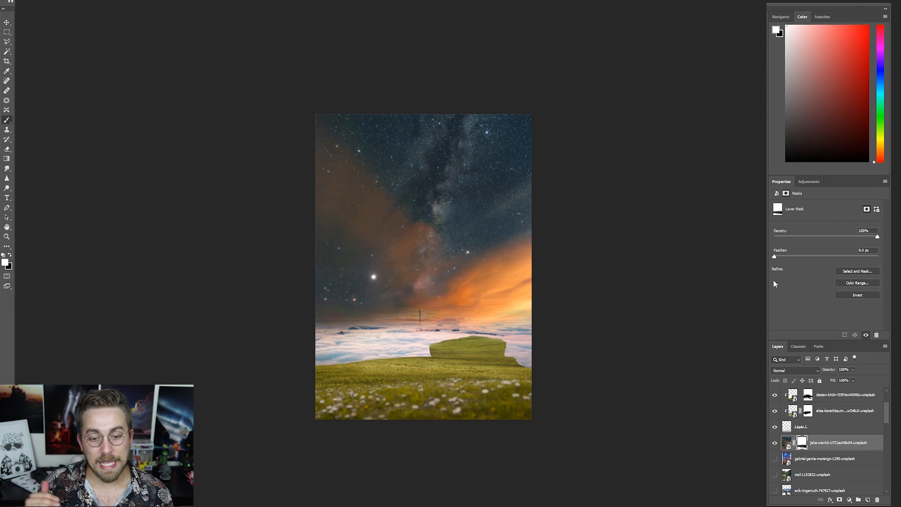
scroll(407, 345, up, 2)
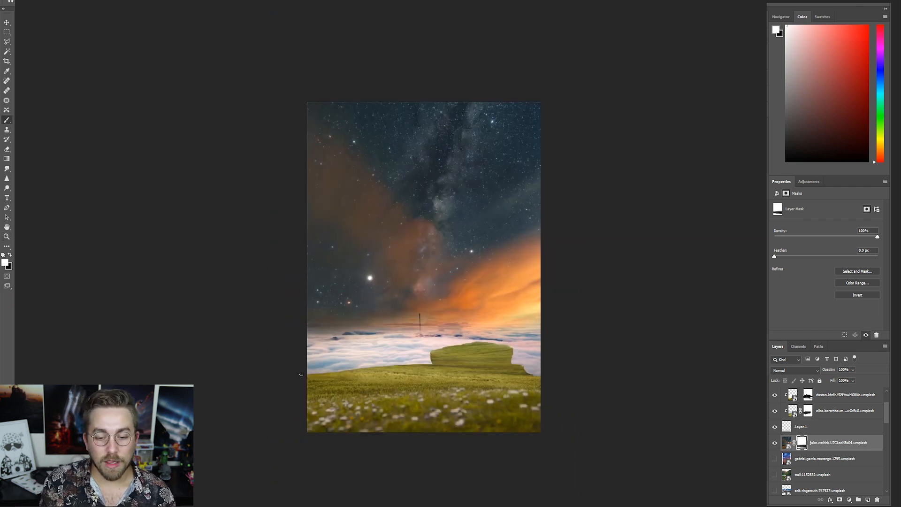
shift+click(543, 329)
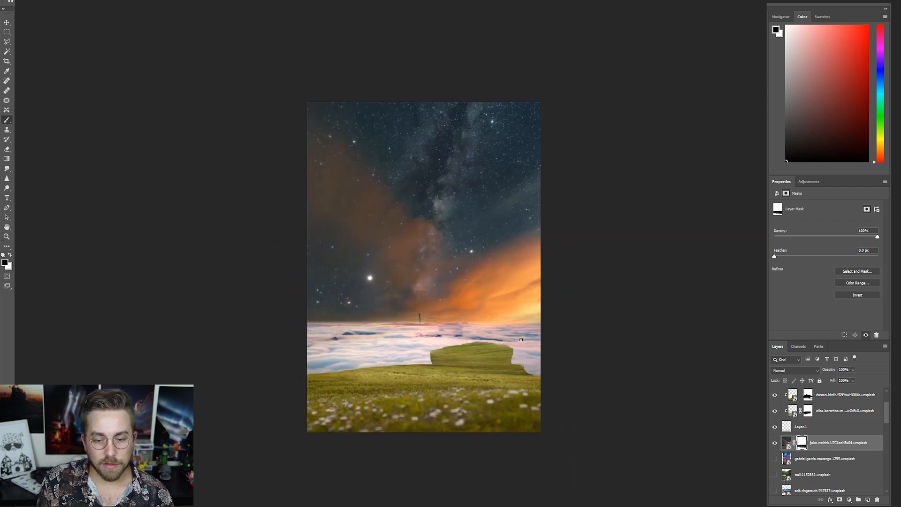
shift+click(554, 325)
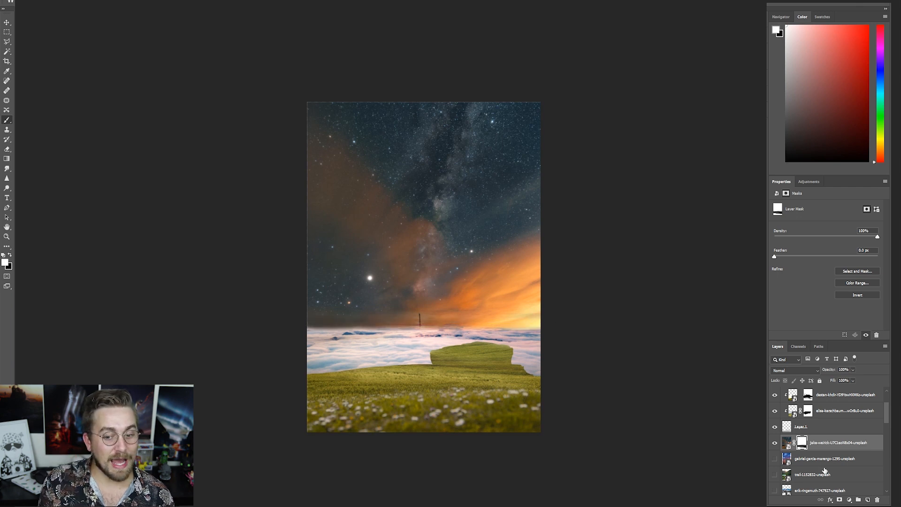
drag(824, 459, 824, 394)
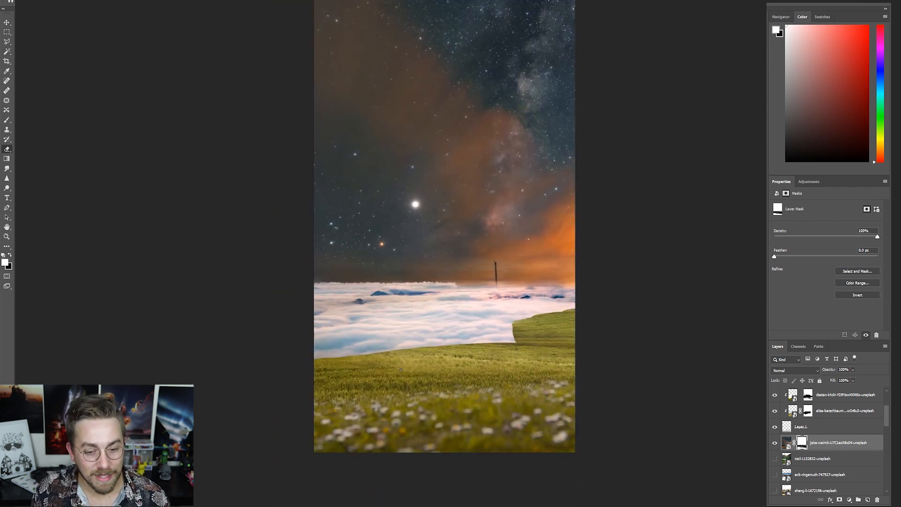
key(])
key(])
key(])
drag(446, 307, 329, 305)
key(ctrl+z)
key(ctrl+z)
- Paint on the starry sky's layer mask along the horizon to blend the sky into the clouds
click(802, 443)
mouse_move(415, 315)
mouse_down()
mouse_move(333, 319)
mouse_move(363, 324)
mouse_up()
drag(423, 290, 321, 306)
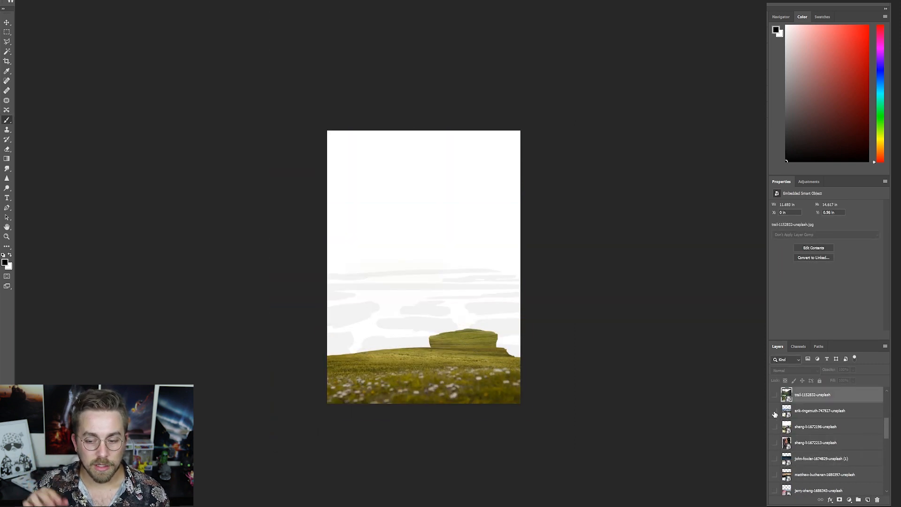
- Place the jerry-zhang cloud photo under the starry sky and show the erik-ringsmuth snowy mountain photo directly above the sky
click(775, 412)
scroll(810, 434, down, 8)
scroll(810, 432, up, 8)
drag(810, 429, 810, 401)
scroll(809, 453, down, 2)
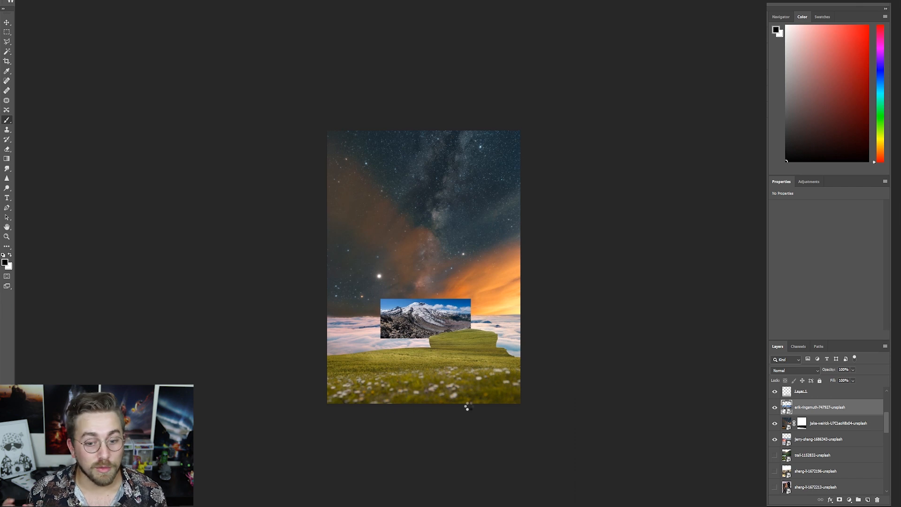
- Select the blue sky in the mountain photo with the Magic Wand and hide it with a layer mask
key(w)
click(315, 336)
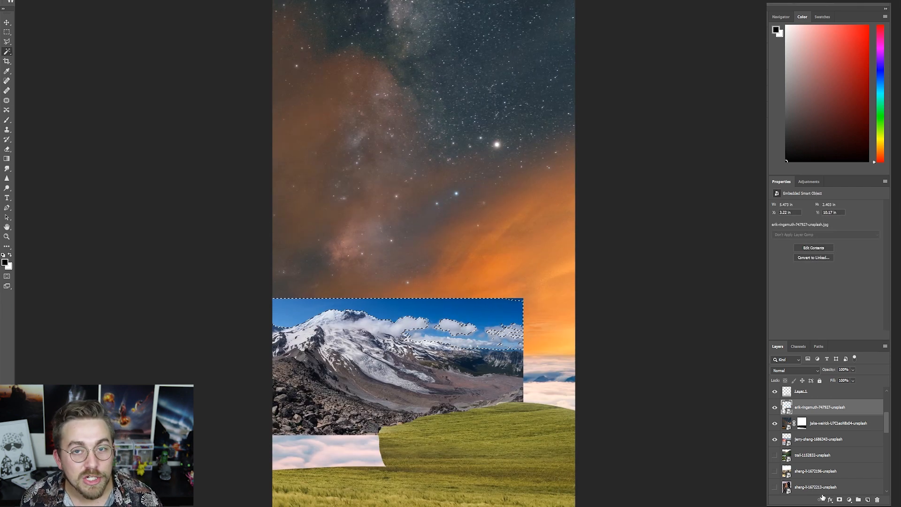
alt+click(840, 500)
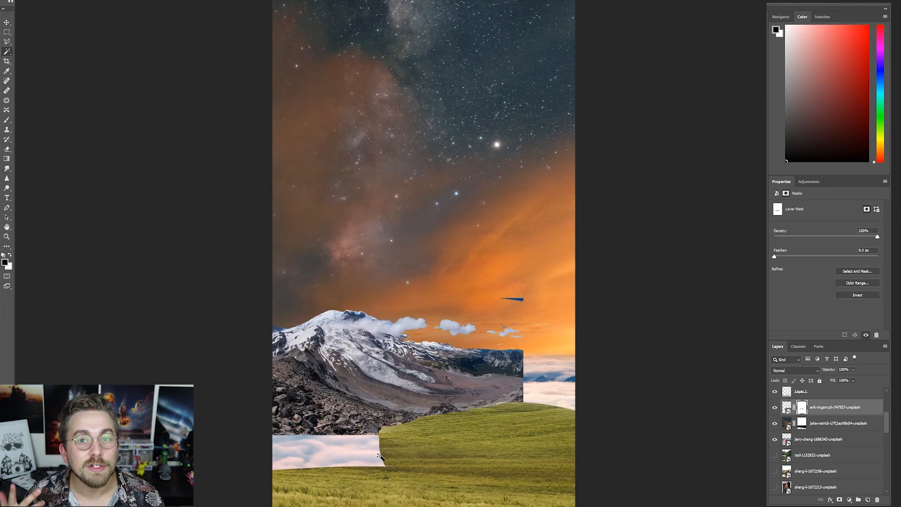
key(b)
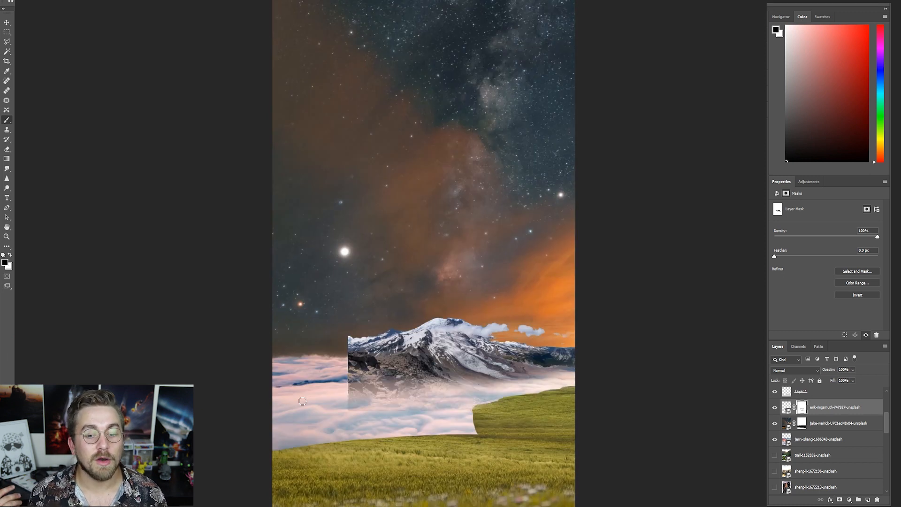
- Transform the masked mountain so its peak rises from the clouds behind the floating island
key(ctrl+t)
drag(354, 384, 342, 388)
key(Return)
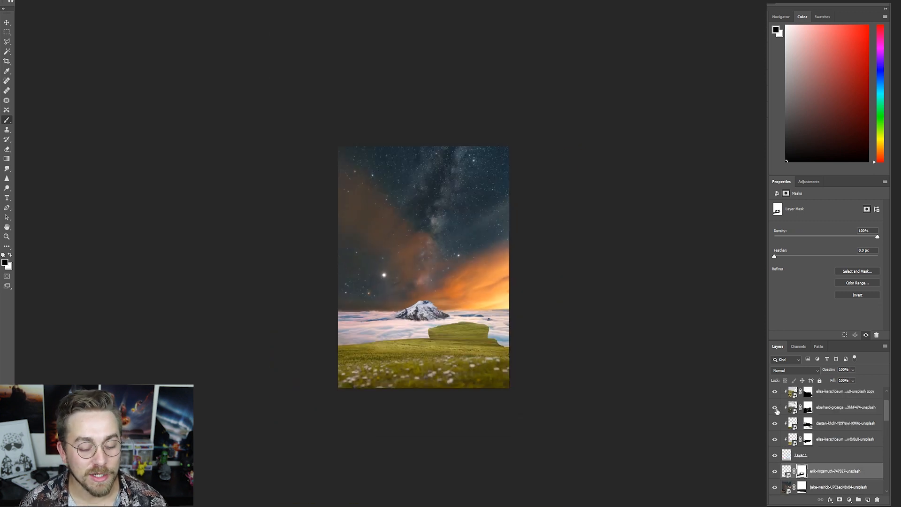
scroll(817, 451, down, 1)
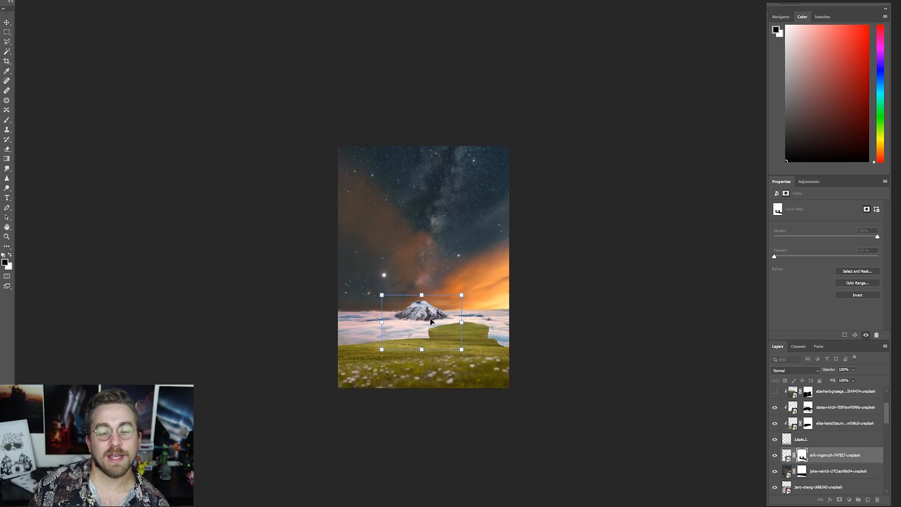
key(Return)
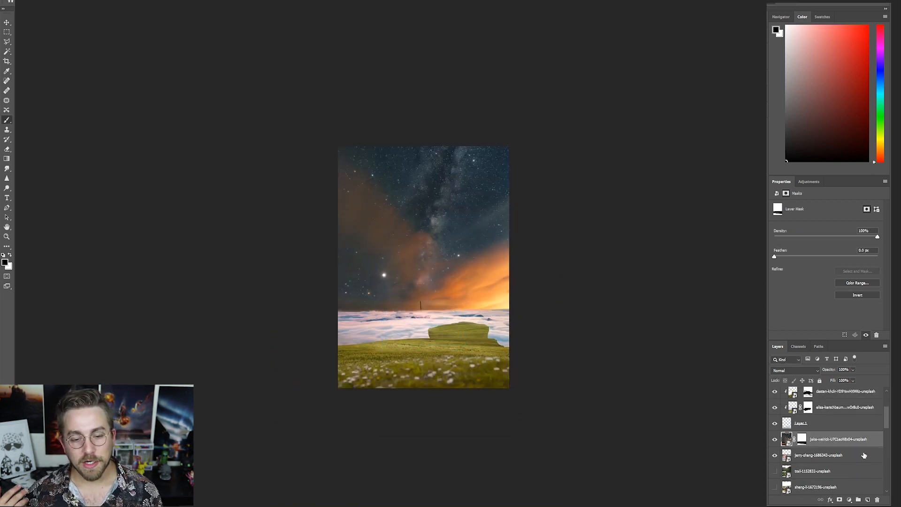
scroll(864, 455, down, 1)
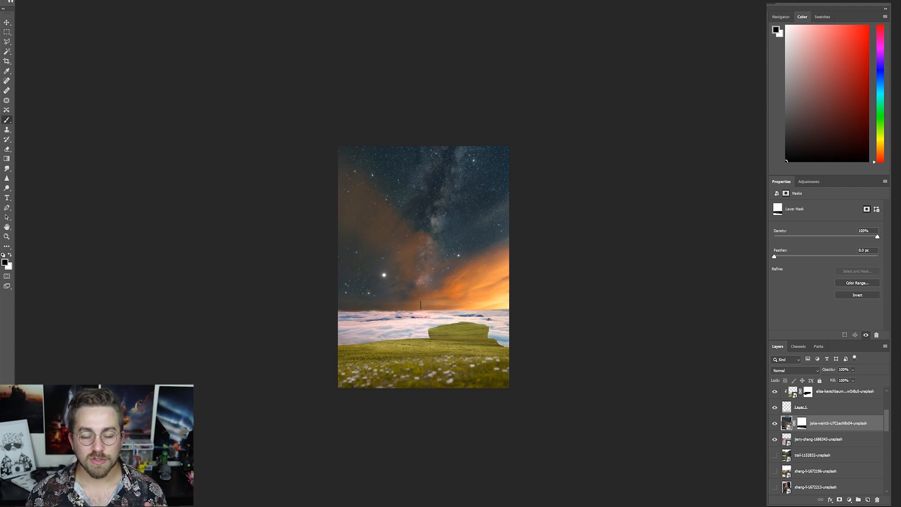
- Show the john-fowler Milky Way photo with the sky mask in place of the orange starry sky and lower it to the horizon
scroll(808, 457, down, 3)
mouse_move(809, 457)
mouse_down()
mouse_move(809, 434)
mouse_move(802, 442)
mouse_up()
click(774, 443)
click(774, 427)
key(ctrl+t)
drag(441, 257, 441, 281)
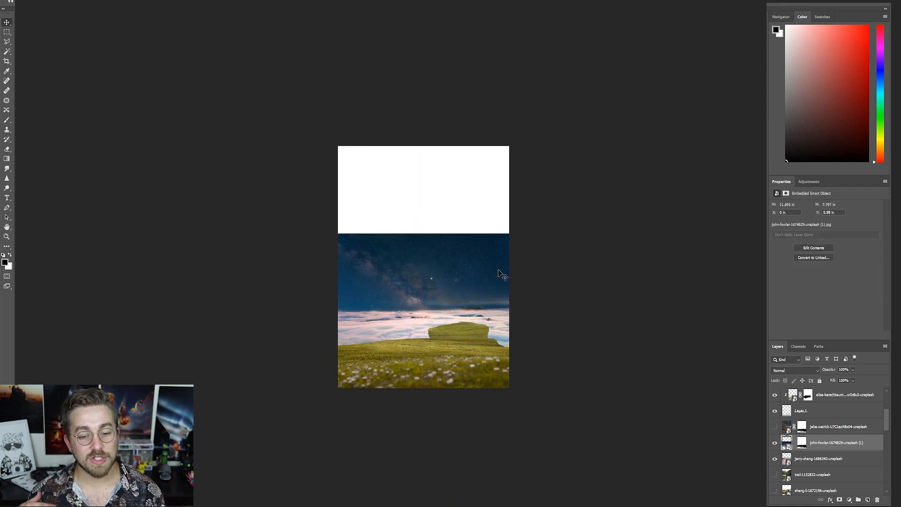
- Enlarge the Milky Way photo to about 13.6 in wide, flip it horizontally and position it above the cloud horizon
key(ctrl+t)
drag(338, 234, 309, 215)
right_click(423, 256)
click(445, 371)
drag(443, 271, 444, 285)
click(6, 23)
key(ctrl+plus)
- Paint the Milky Way layer's mask along the horizon, adjusting the brush size, to blend the night sky into the clouds
key(b)
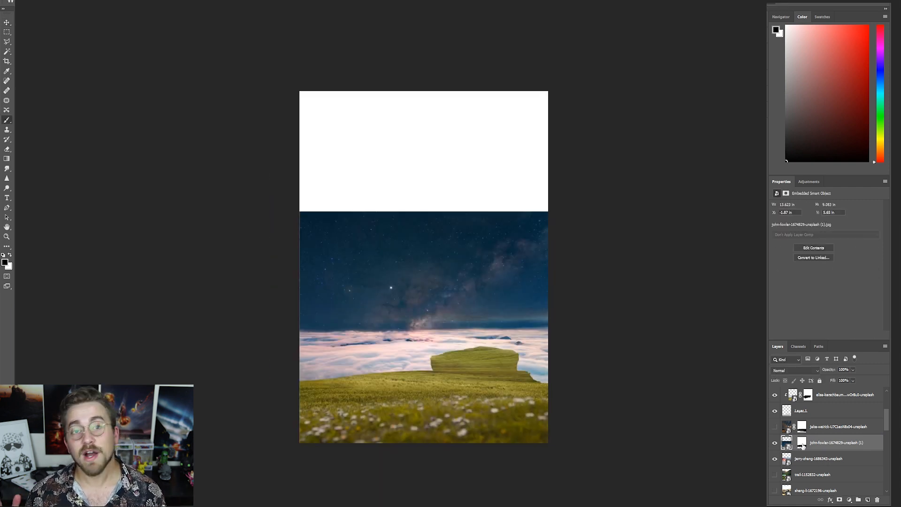
key(bracketright)
key(bracketright)
drag(403, 317, 498, 308)
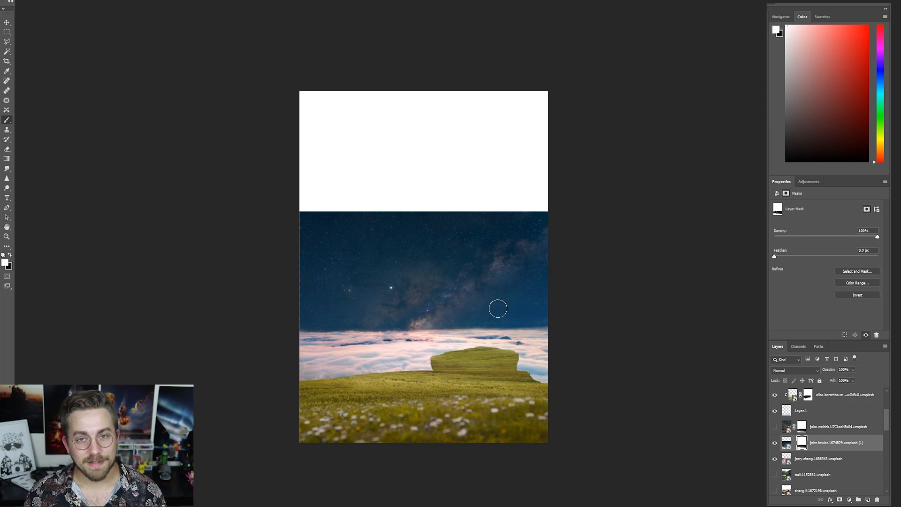
key(ctrl+plus)
key(bracketleft)
key(bracketleft)
key(bracketleft)
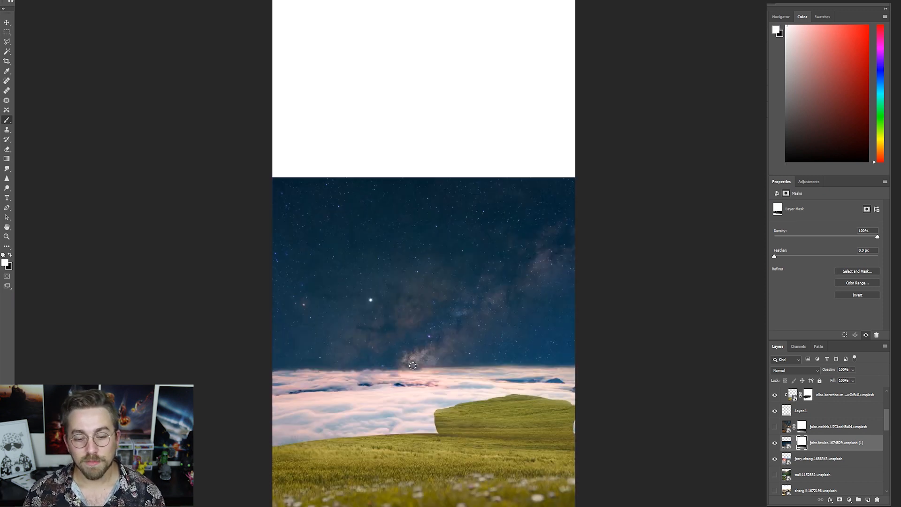
scroll(490, 363, right, 2)
drag(491, 363, 441, 362)
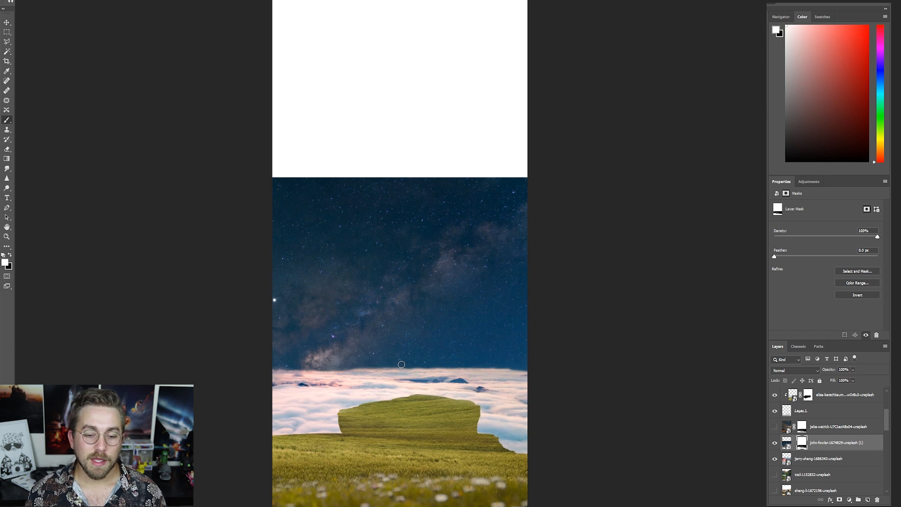
key(ctrl+0)
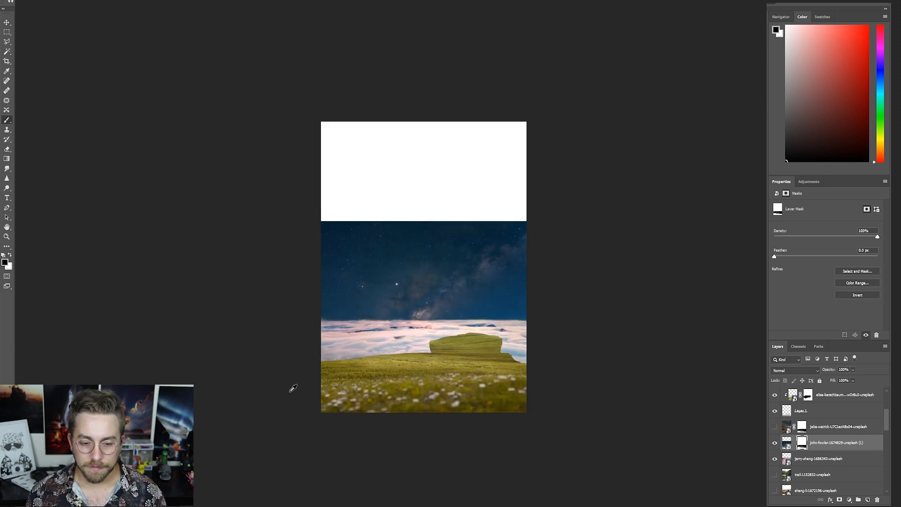
- Bring up the rocky stock photo, lasso a rock piece onto the island's left side and paint its mask along the grass edge
scroll(816, 470, down, 1)
mouse_move(816, 474)
mouse_down()
mouse_move(814, 388)
mouse_move(813, 402)
mouse_up()
click(775, 411)
key(l)
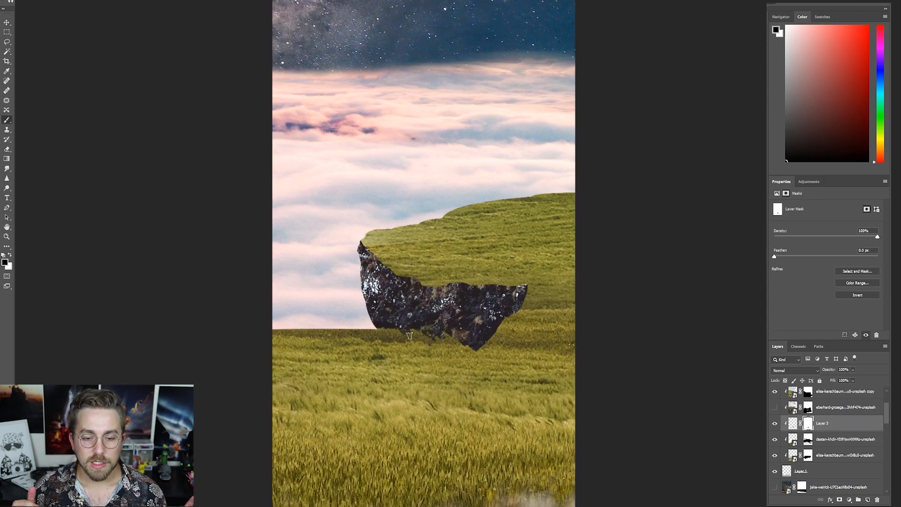
drag(410, 336, 496, 323)
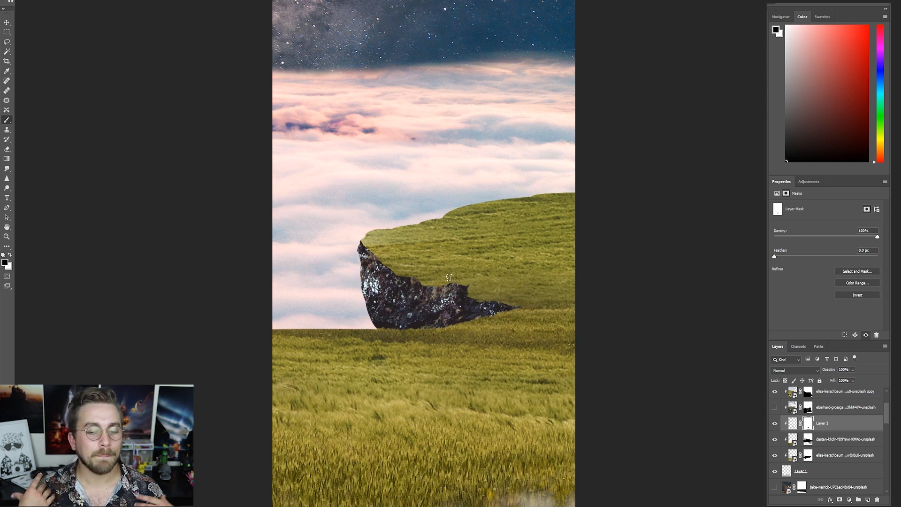
- Duplicate the rock layer and set the mirrored copy against the floating island's right side
scroll(419, 271, down, 5)
key(ctrl+j)
key(ctrl+t)
drag(450, 376, 521, 376)
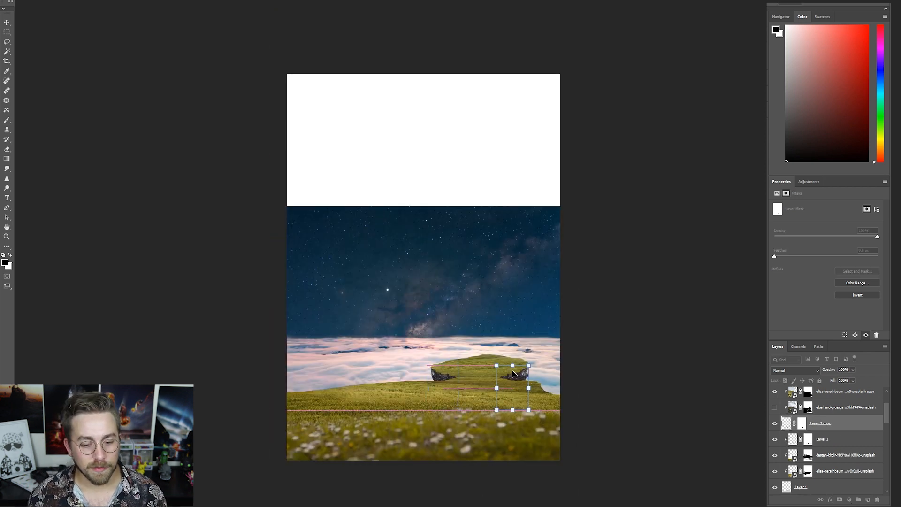
scroll(519, 316, up, 5)
drag(519, 315, 528, 292)
drag(563, 263, 577, 281)
mouse_move(519, 309)
mouse_down()
mouse_move(504, 291)
mouse_move(530, 310)
mouse_up()
key(Return)
key(ctrl+z)
- Paint the copied rock's mask so it tapers under the grass and reaches down to the meadow at the island's right edge
click(801, 424)
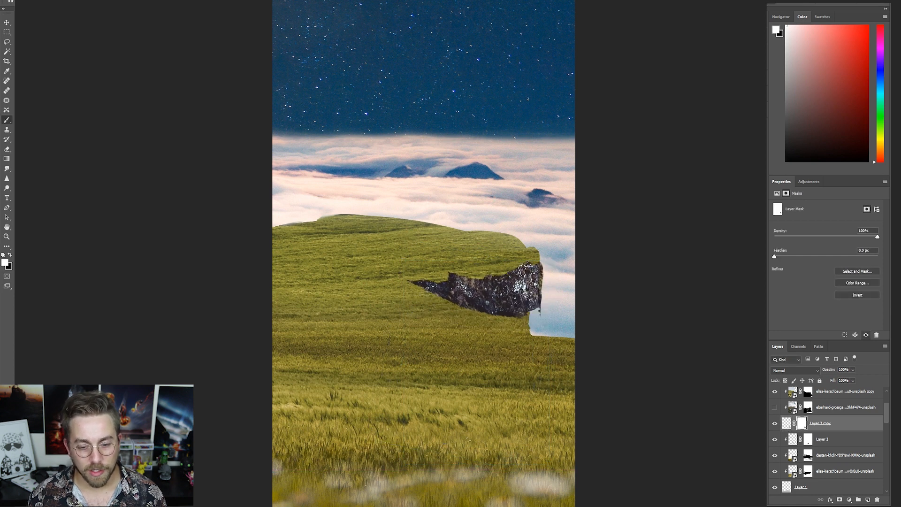
key(x)
drag(524, 268, 422, 286)
key(x)
drag(530, 314, 530, 331)
key(x)
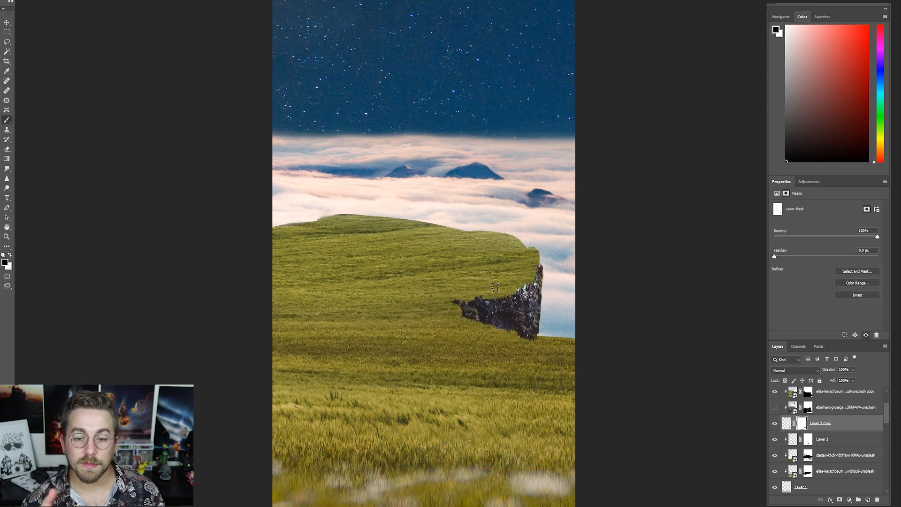
scroll(515, 354, down, 5)
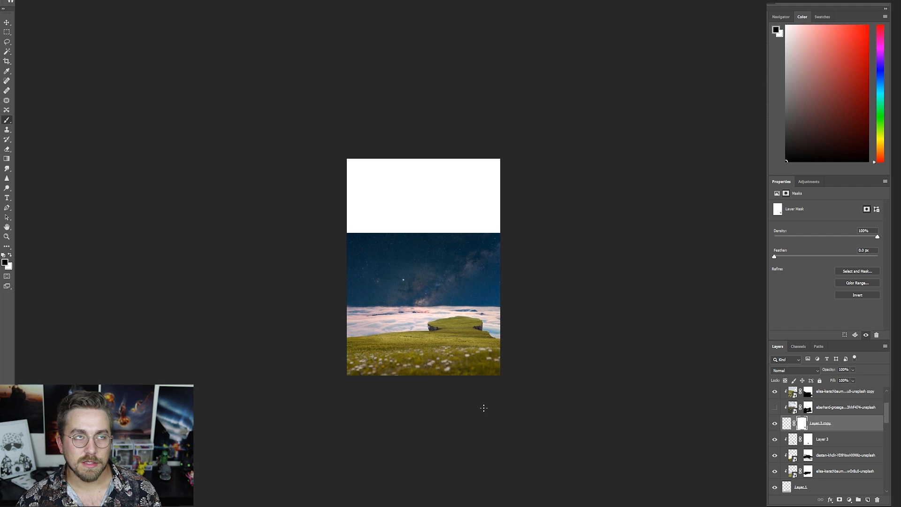
scroll(834, 453, up, 2)
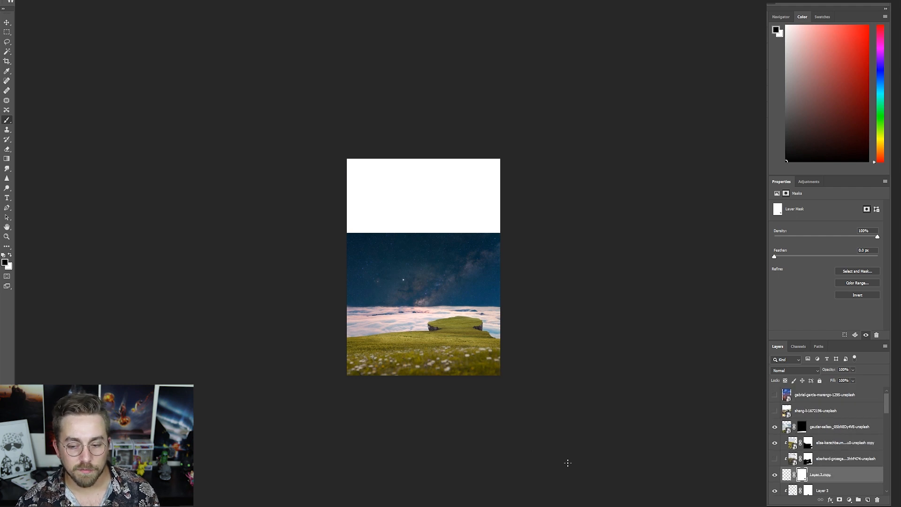
- Show the sunset-over-water photo and enlarge it to cover the whole canvas
click(774, 395)
click(824, 395)
click(6, 22)
drag(352, 160, 328, 124)
drag(495, 375, 503, 386)
- Set the sunset layer's blend mode to Screen, shift it slightly to the right and show the starry sky beneath it
click(795, 370)
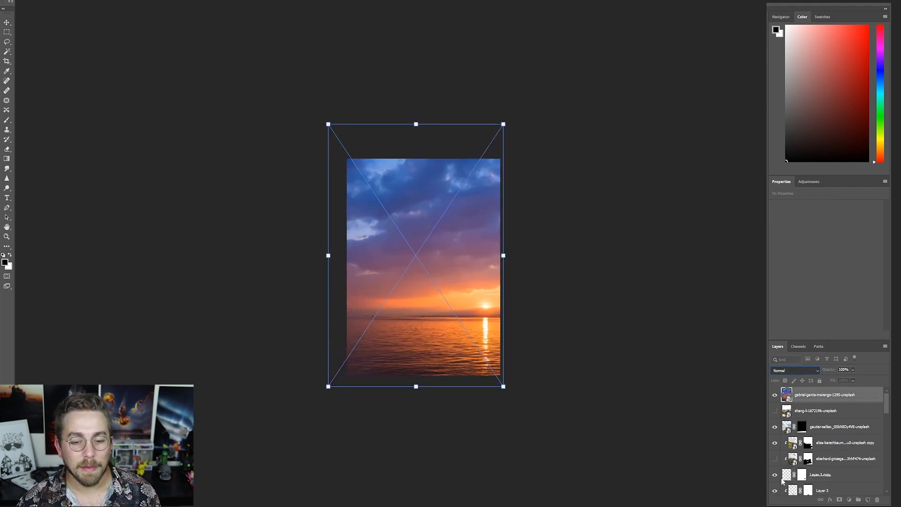
click(779, 439)
scroll(457, 310, up, 2)
key(Return)
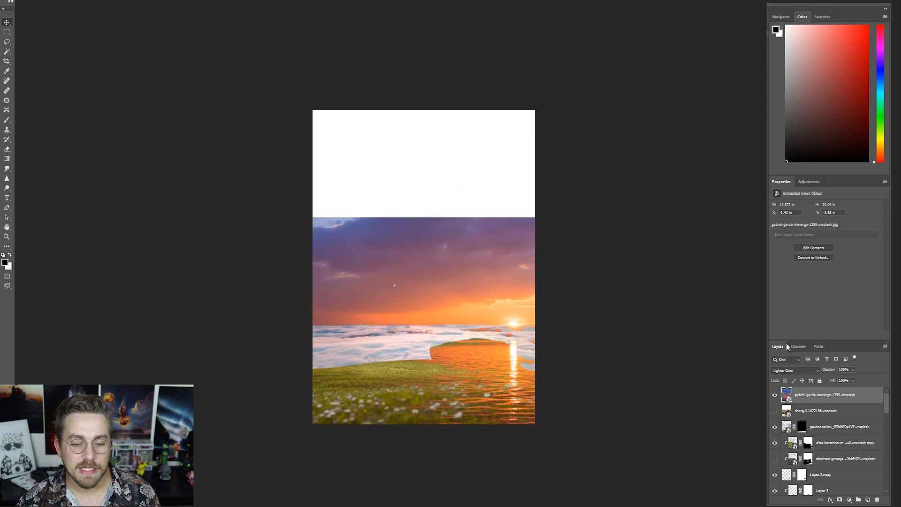
click(793, 371)
click(775, 444)
drag(509, 313, 527, 314)
scroll(779, 474, down, 3)
click(775, 476)
scroll(797, 437, up, 3)
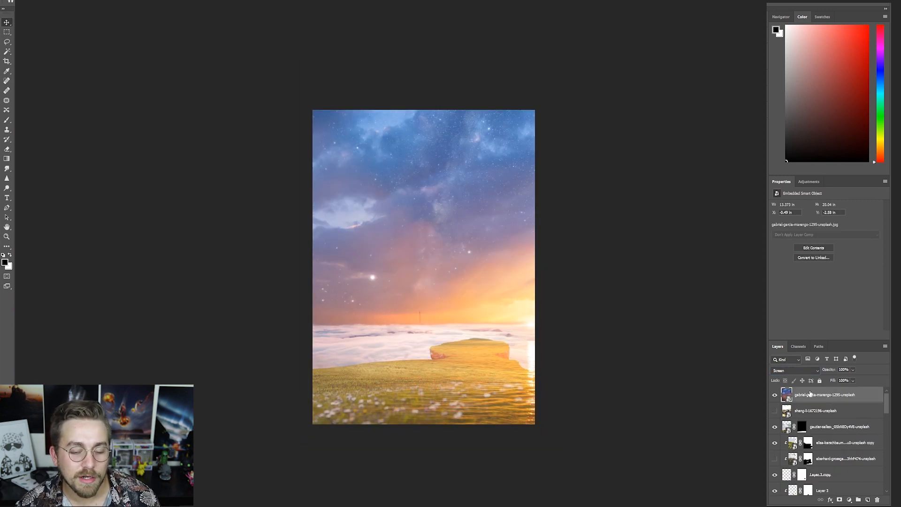
- Add a Selective Color adjustment above the sunset with Cyans at cyan +46, magenta +11, yellow +31 and black +78
click(808, 181)
click(813, 218)
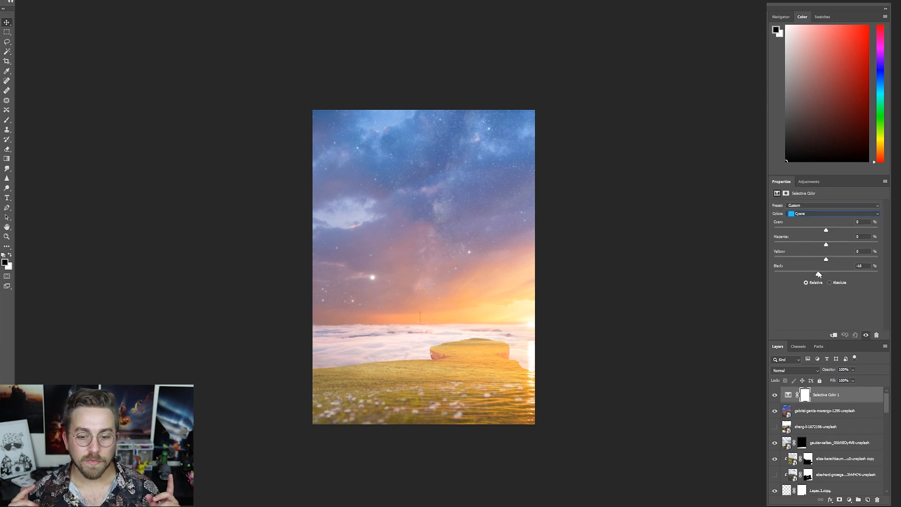
- Load the meadow and island outline as a selection and use it to mask the sunset layer off the grass
scroll(826, 451, down, 2)
ctrl+click(788, 475)
scroll(826, 450, up, 4)
click(840, 500)
scroll(826, 450, down, 4)
ctrl+click(788, 475)
scroll(826, 450, up, 4)
key(alt+BackSpace)
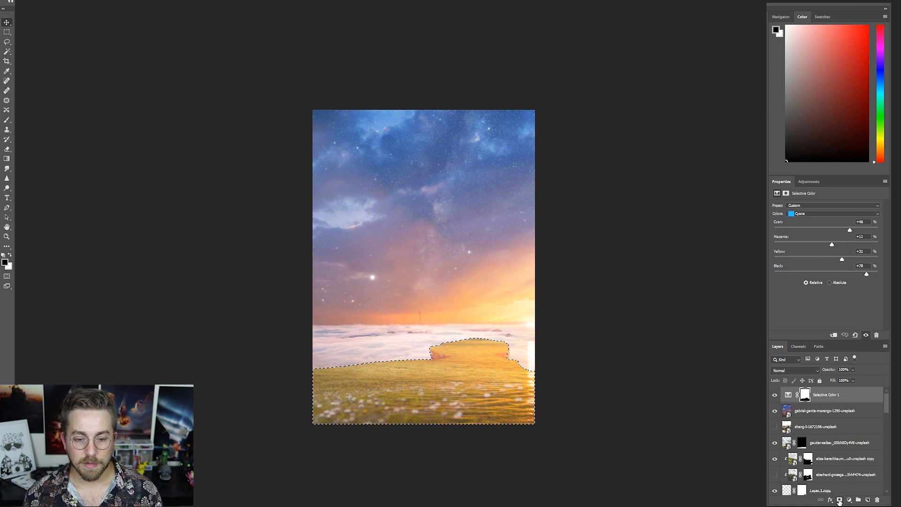
key(ctrl+z)
click(812, 411)
click(839, 500)
key(ctrl+i)
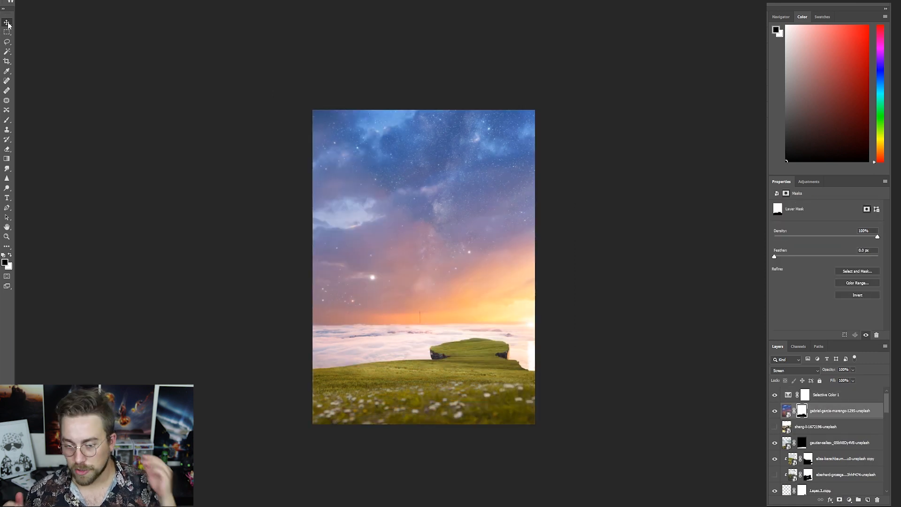
- Paint the sunset layer's mask across the clouds and grass edge to remove the sun's water reflection
key(ctrl+plus)
mouse_move(540, 380)
mouse_down()
mouse_move(333, 382)
mouse_move(366, 372)
mouse_move(283, 366)
mouse_up()
- Move the Milky Way layer to the top of the layer stack and hide it
scroll(773, 476, down, 3)
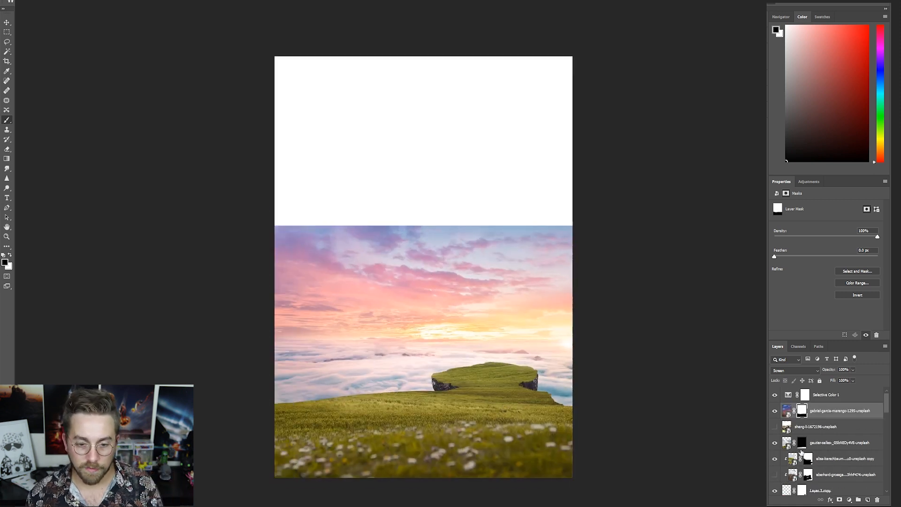
scroll(774, 423, up, 2)
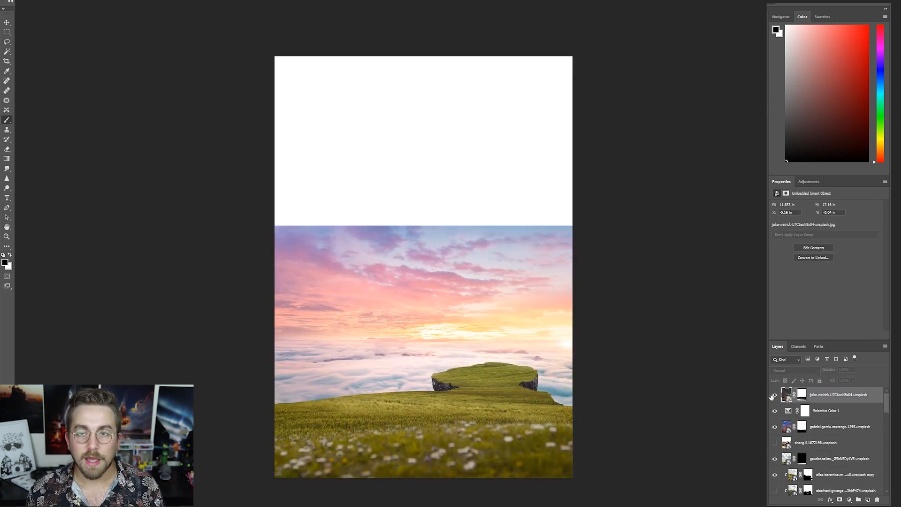
scroll(797, 446, down, 5)
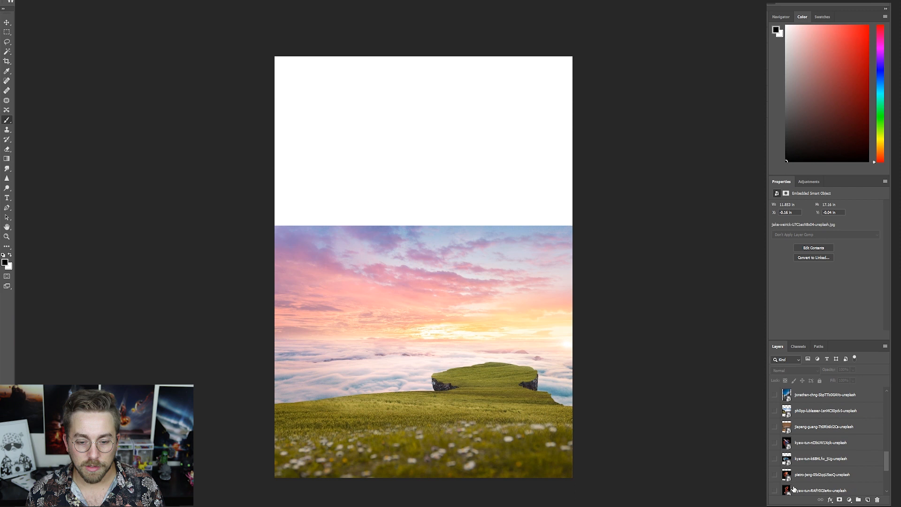
click(774, 443)
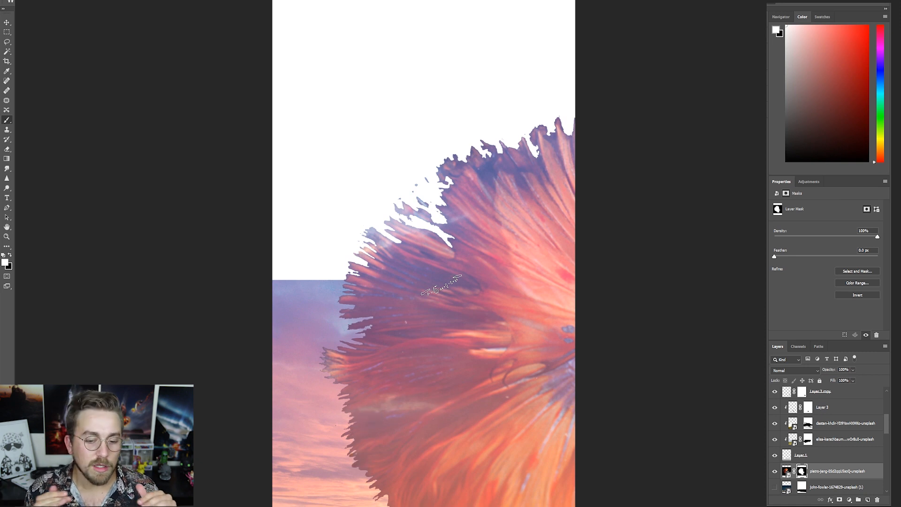
- Paint the betta fish's mask with a textured brush to restore jagged edges along its large fan-shaped tail fin
drag(441, 248, 425, 192)
key(ctrl+z)
drag(434, 230, 441, 196)
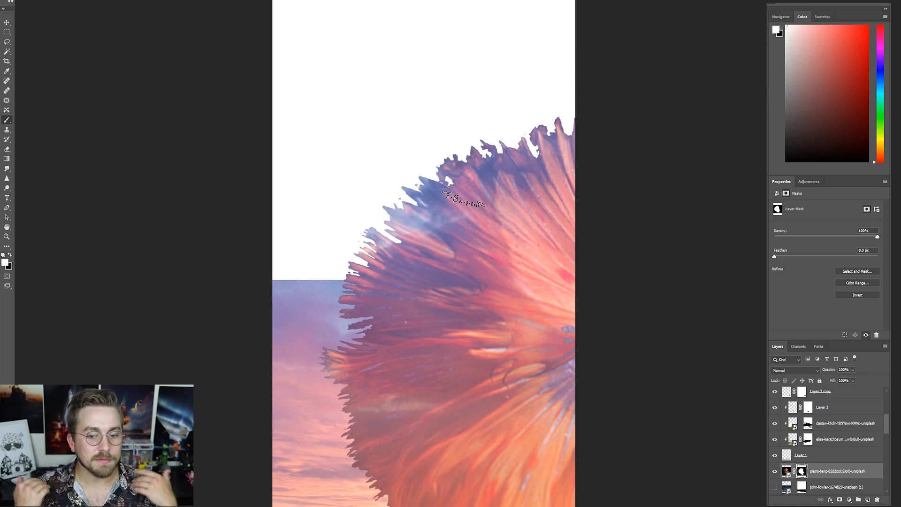
drag(393, 285, 375, 337)
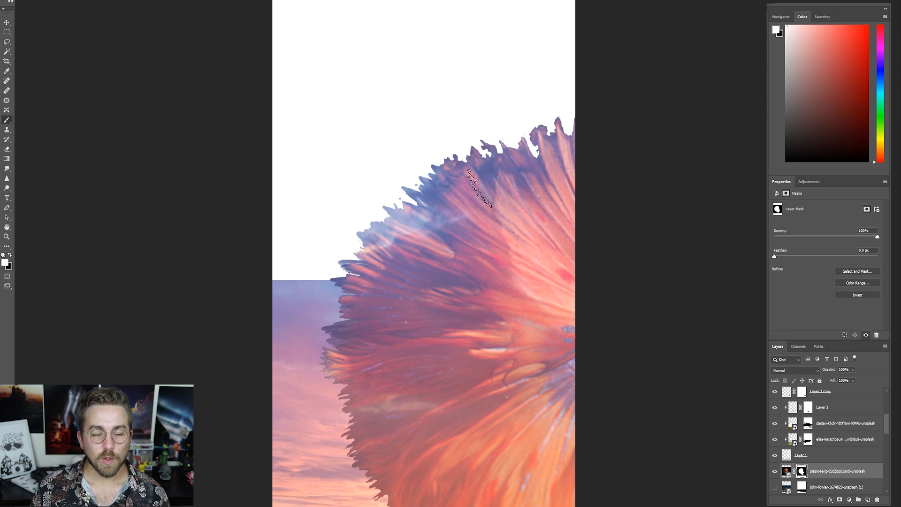
drag(500, 160, 470, 159)
drag(572, 222, 427, 217)
mouse_move(405, 162)
mouse_down()
mouse_move(458, 143)
mouse_move(498, 177)
mouse_move(487, 124)
mouse_move(458, 114)
mouse_move(427, 146)
mouse_move(377, 132)
mouse_up()
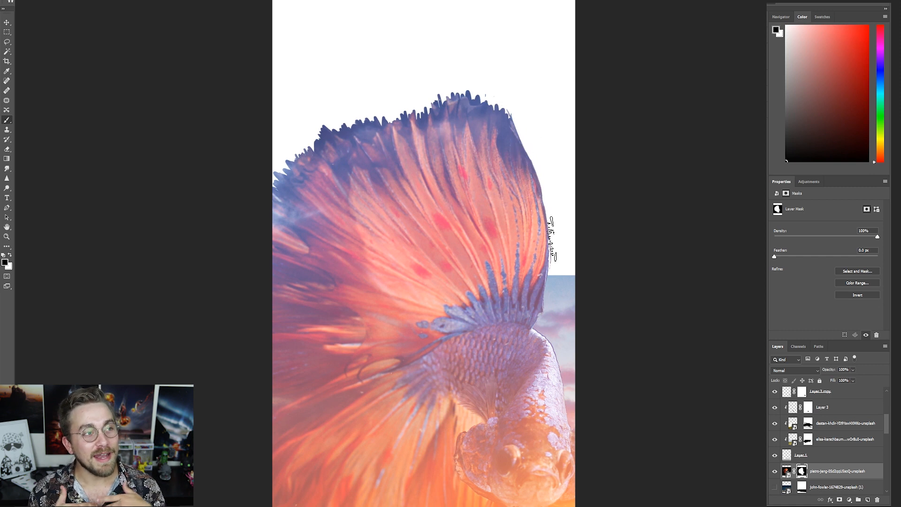
- Refine the fish's mask along its body, front fin and lower fins, alternating black and white paint
scroll(508, 314, down, 4)
scroll(394, 337, up, 2)
key(x)
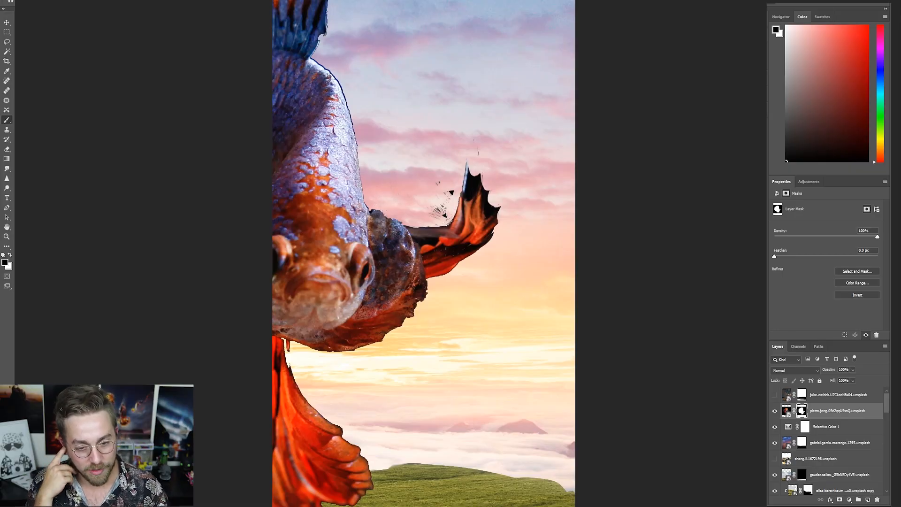
scroll(446, 206, down, 3)
scroll(511, 297, up, 2)
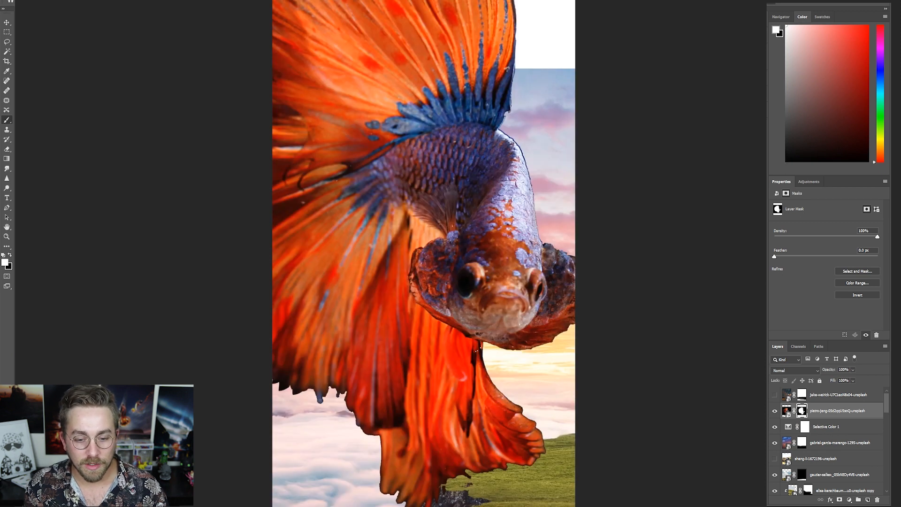
scroll(446, 198, down, 3)
- Load the fish layer's mask as a selection to work on its outline, and deselect it
ctrl+click(801, 411)
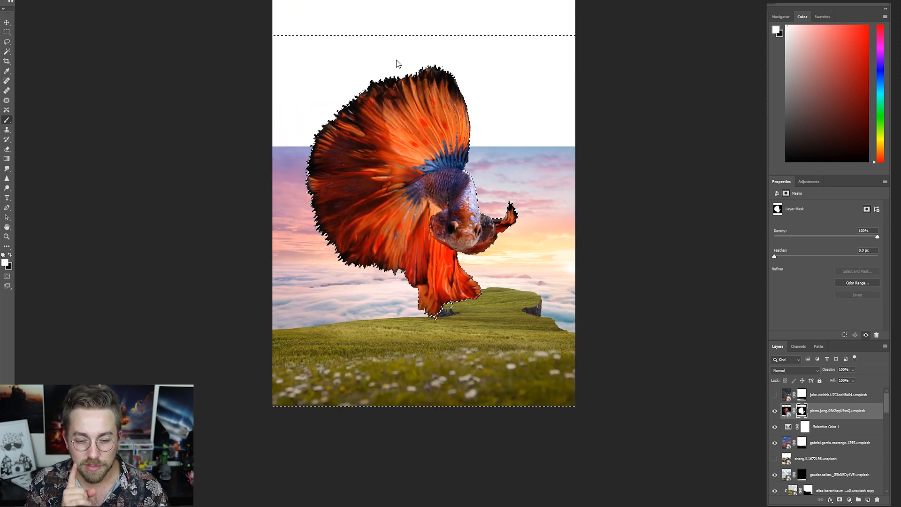
key(l)
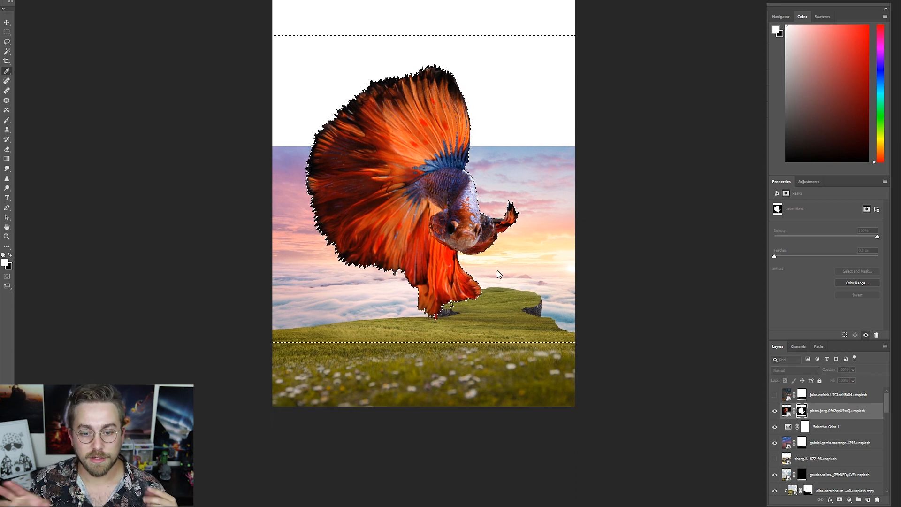
scroll(469, 277, up, 5)
scroll(409, 216, down, 2)
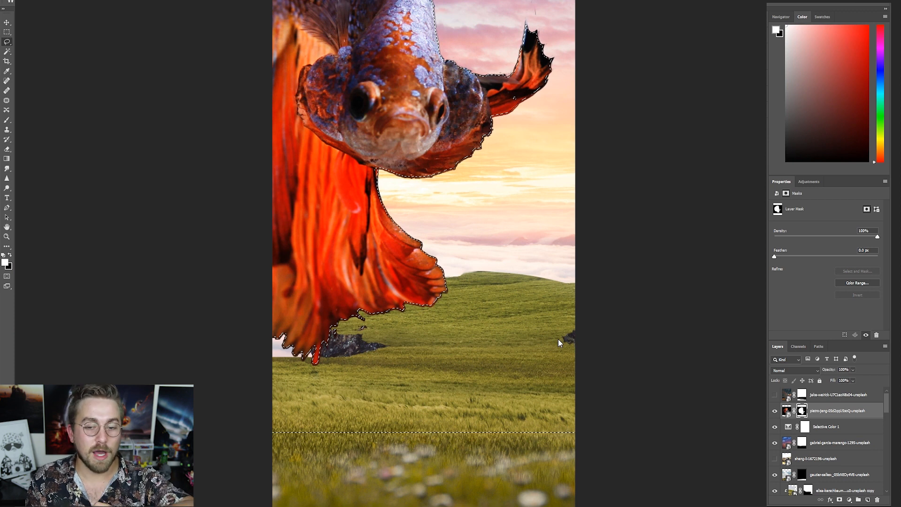
key(ctrl+d)
- Use the grass outline as a selection on the fish's mask to tuck its lower fins behind the island
scroll(495, 211, down, 5)
scroll(808, 454, down, 3)
ctrl+click(789, 442)
scroll(798, 444, up, 5)
click(801, 411)
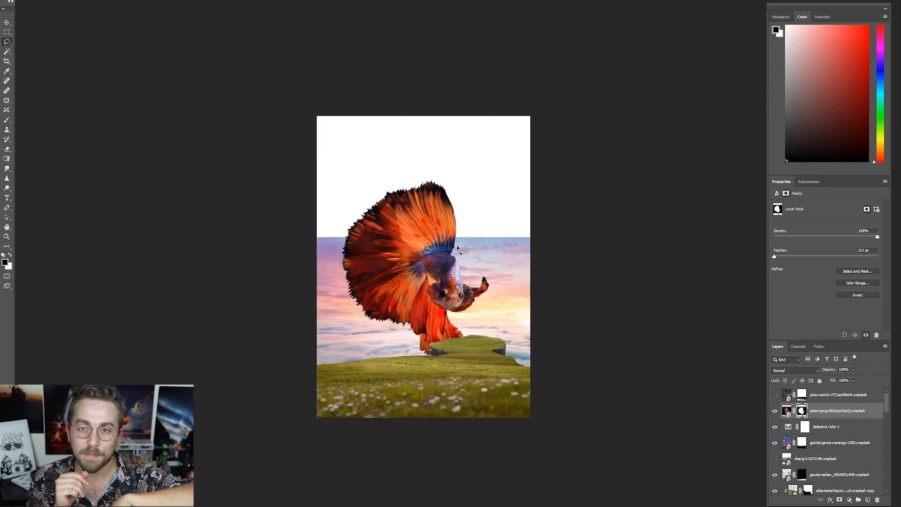
- Add a mask to the pink cloud photo and paint along its hard upper edge to blend it into the sunset sky
click(774, 485)
scroll(801, 457, up, 4)
scroll(802, 457, down, 8)
scroll(807, 465, up, 3)
click(818, 427)
click(839, 499)
key(b)
mouse_move(504, 241)
mouse_down()
mouse_move(469, 247)
mouse_move(550, 290)
mouse_move(497, 258)
mouse_move(467, 305)
mouse_move(497, 270)
mouse_up()
scroll(789, 446, down, 6)
scroll(788, 445, up, 5)
key(x)
key(x)
scroll(483, 339, down, 6)
scroll(457, 357, up, 7)
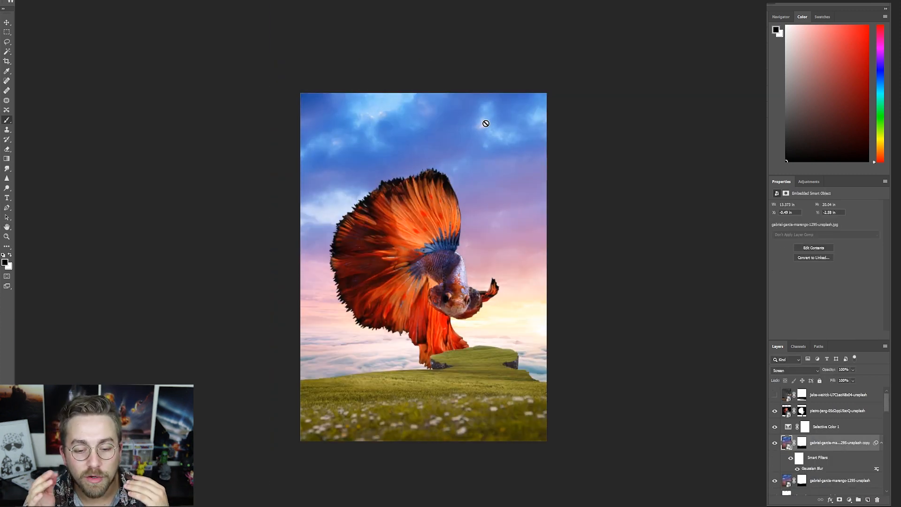
- Clip the Gaussian-blurred Screen copy of the sunset to the fish layer
click(822, 424)
scroll(822, 425, down, 3)
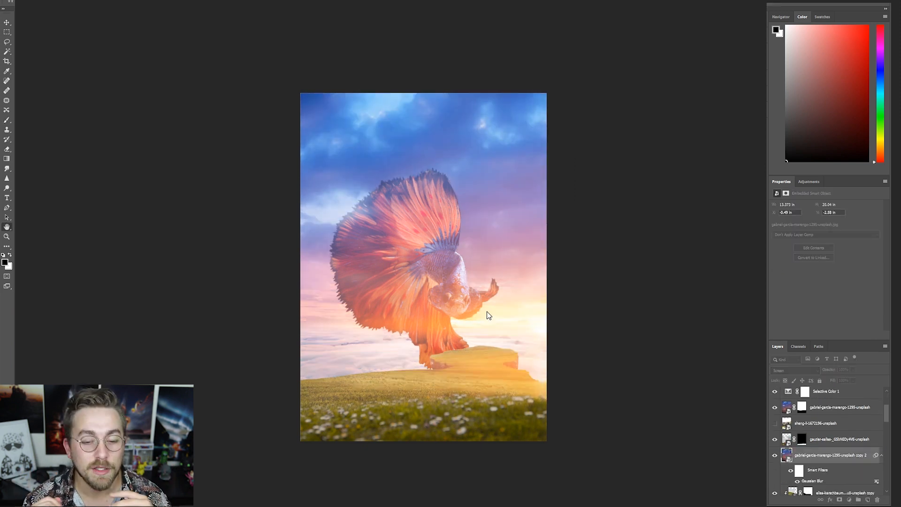
- Place a second blurred sunset copy above the grass layers, masked to the meadow, in Soft Light at 50% opacity
click(510, 318)
click(774, 455)
scroll(775, 450, down, 1)
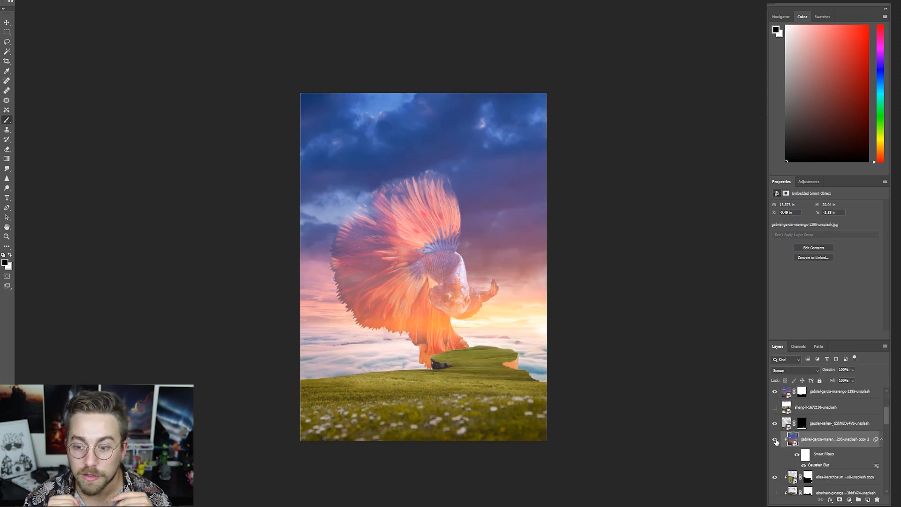
click(775, 440)
drag(826, 439, 828, 416)
click(826, 464)
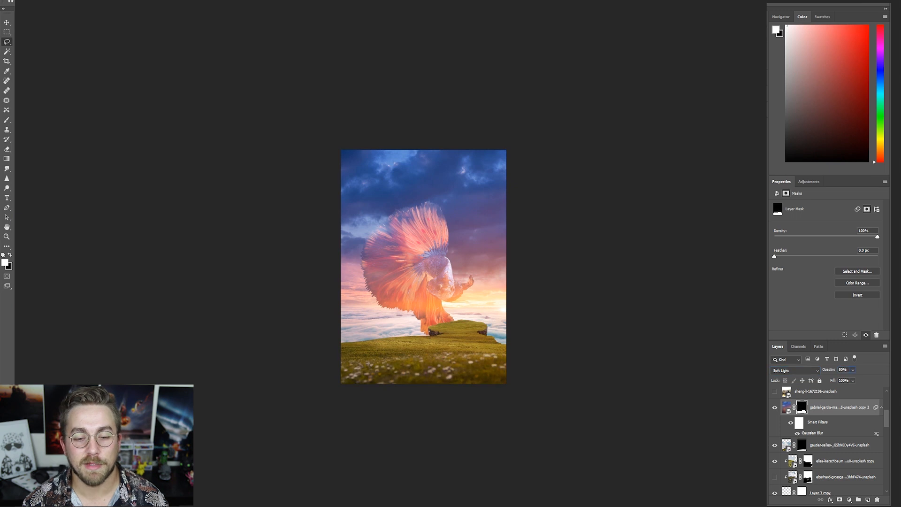
- Duplicate the meadow's sunset glow layer, set the copy to Screen at 50% opacity and paint on its mask
click(804, 398)
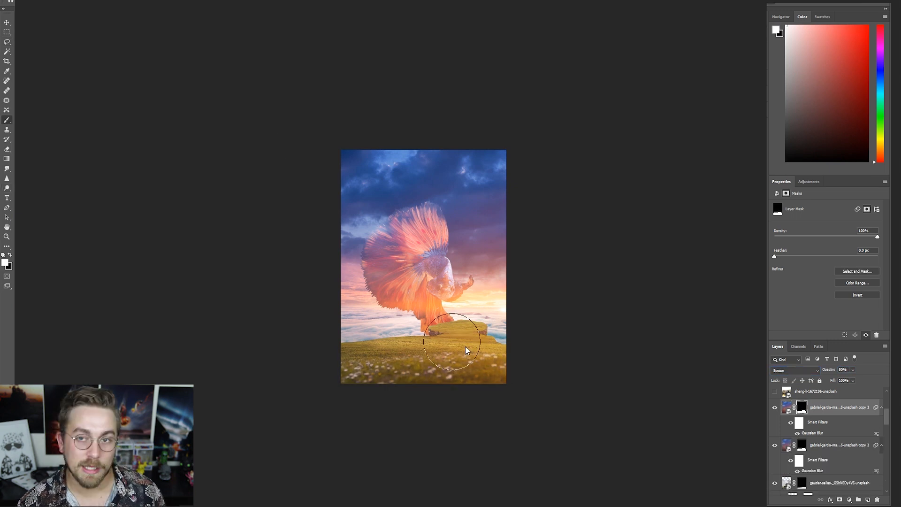
key(x)
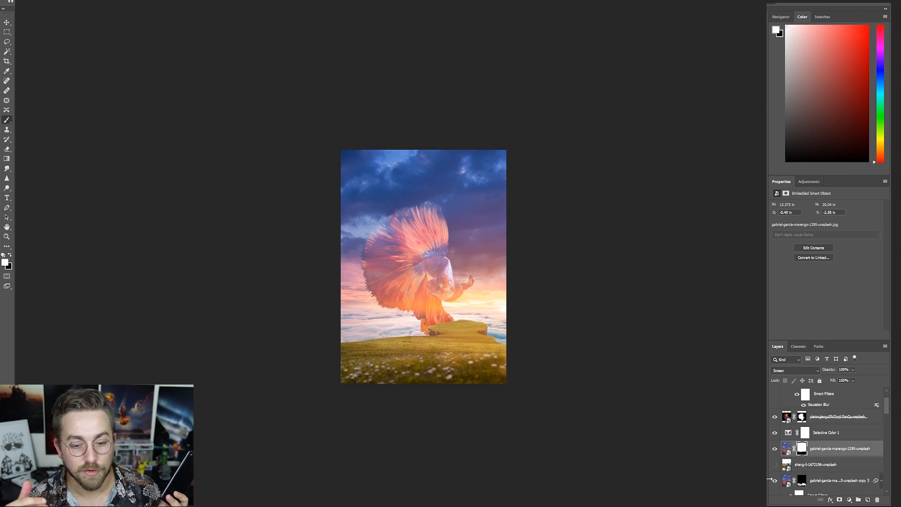
click(802, 483)
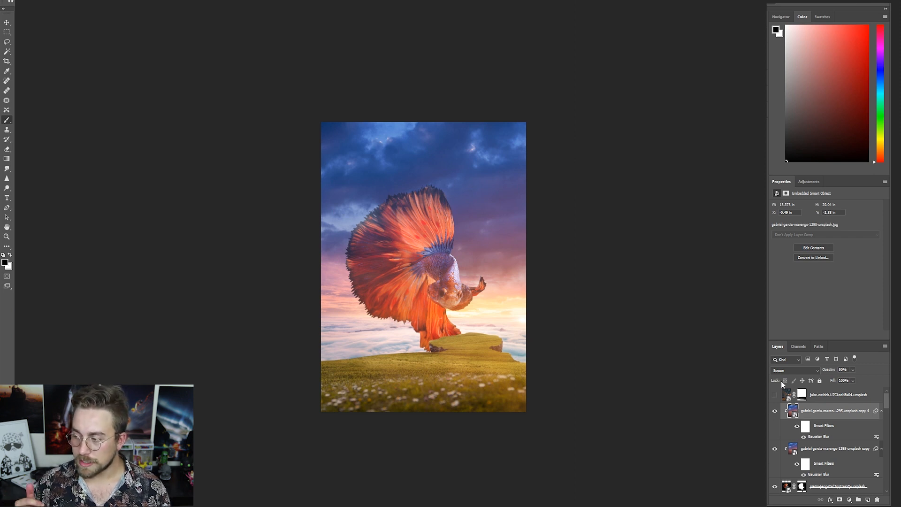
- Load the meadow outline as a selection and select the grass and glow layers to combine them
scroll(826, 441, down, 5)
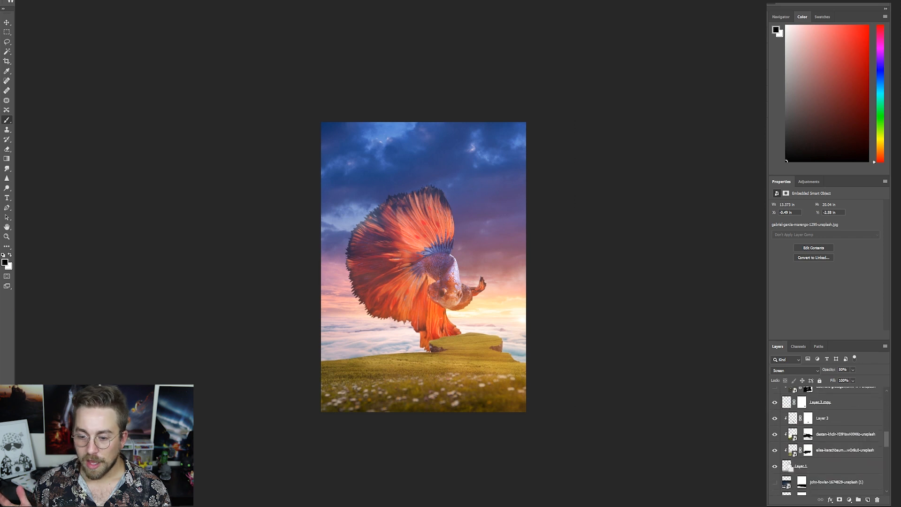
ctrl+click(787, 468)
scroll(805, 446, up, 6)
scroll(816, 441, down, 4)
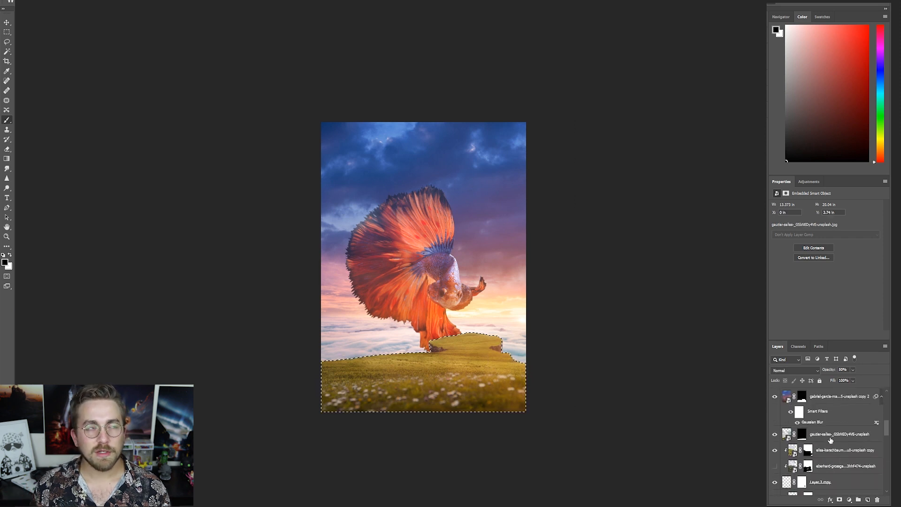
scroll(827, 435, up, 3)
scroll(825, 434, down, 4)
shift+click(823, 454)
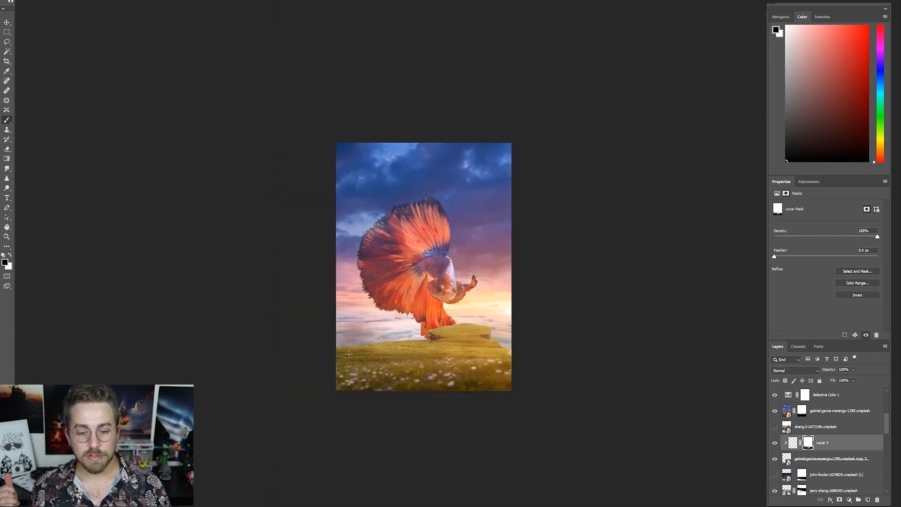
- View the fish's mask on its own, select the fish silhouette with the Magic Wand and clear everything outside it
scroll(819, 455, down, 5)
click(774, 411)
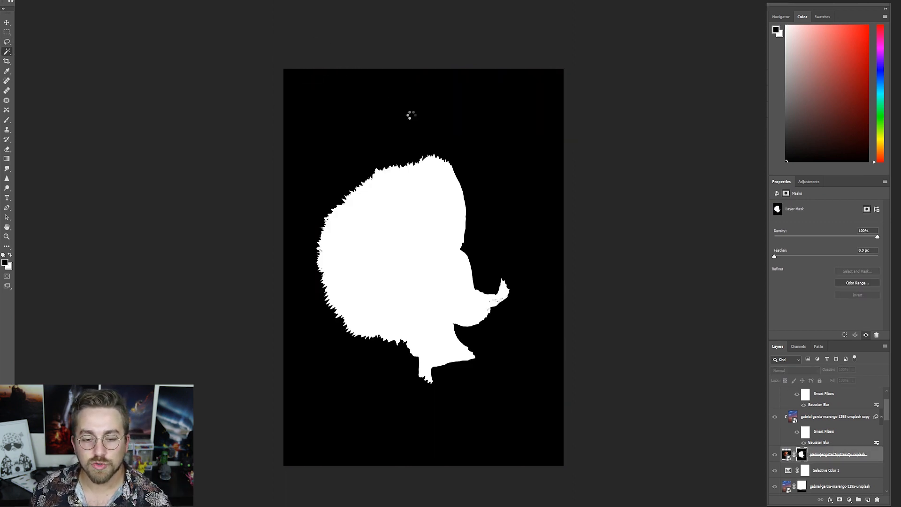
click(453, 241)
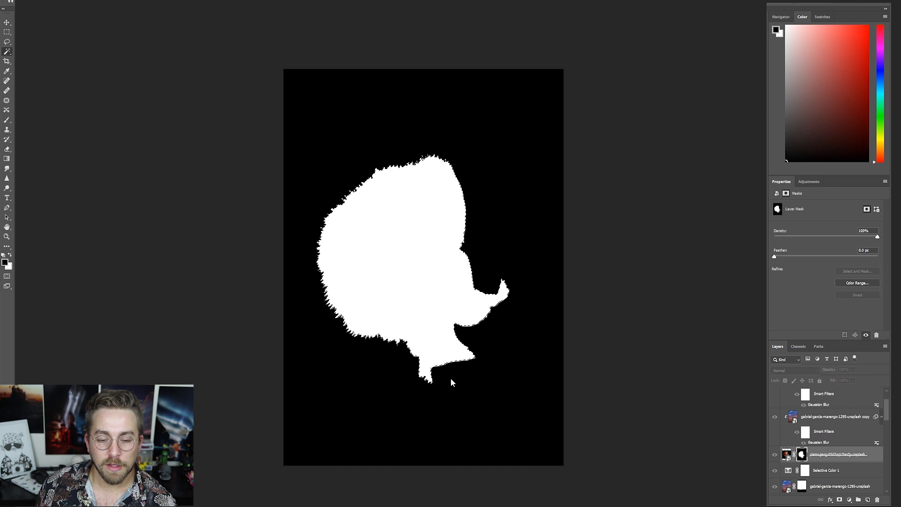
key(l)
key(ctrl+d)
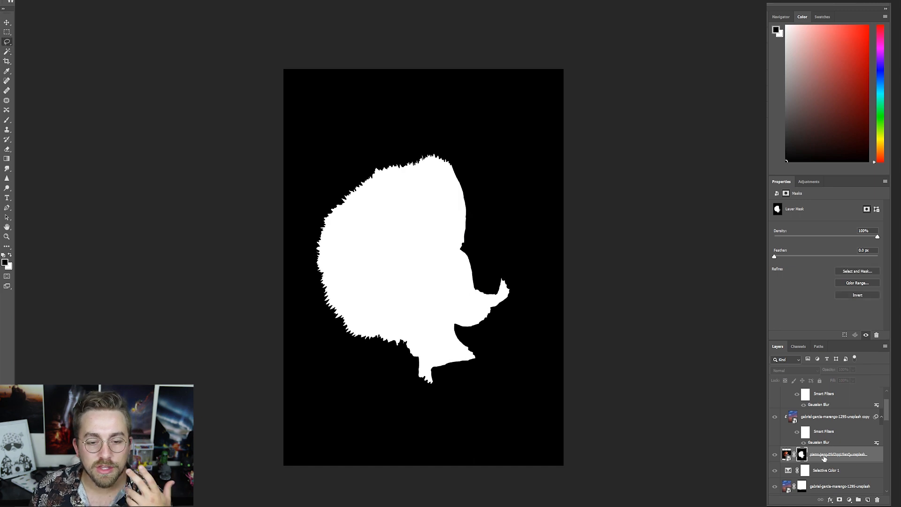
click(823, 458)
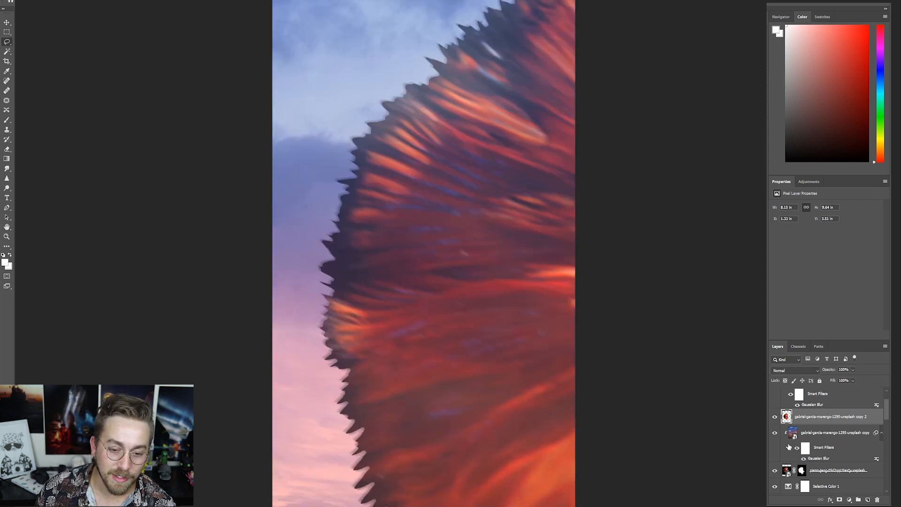
- Add a mask to the merged fish copy and paint over the fish's body and face to reveal the layers beneath
click(802, 470)
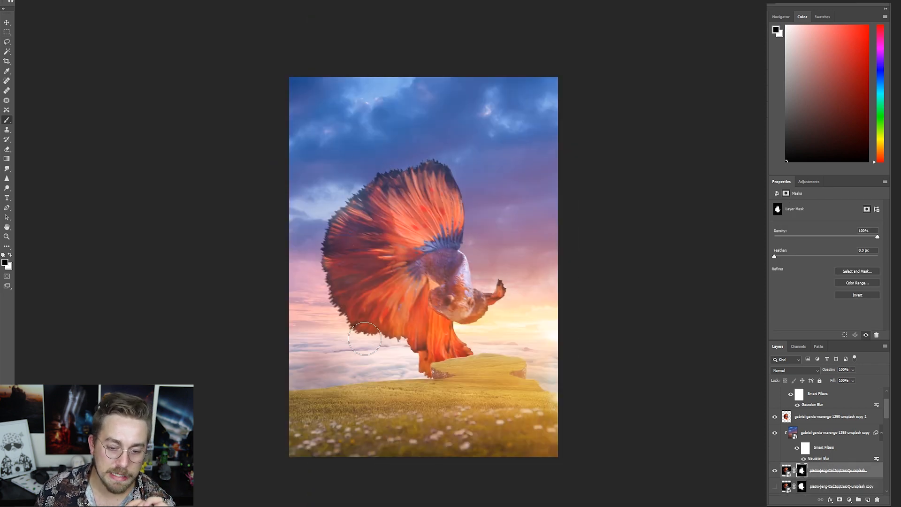
click(840, 416)
click(840, 500)
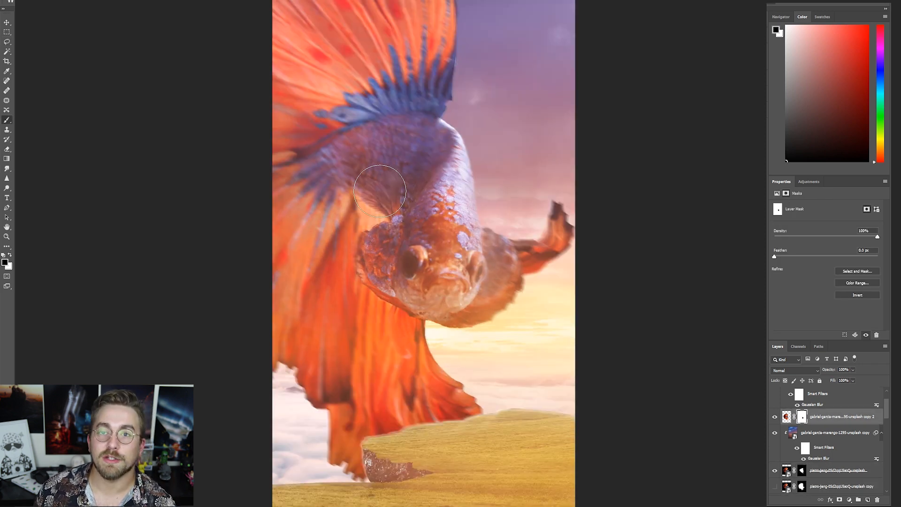
drag(380, 191, 382, 193)
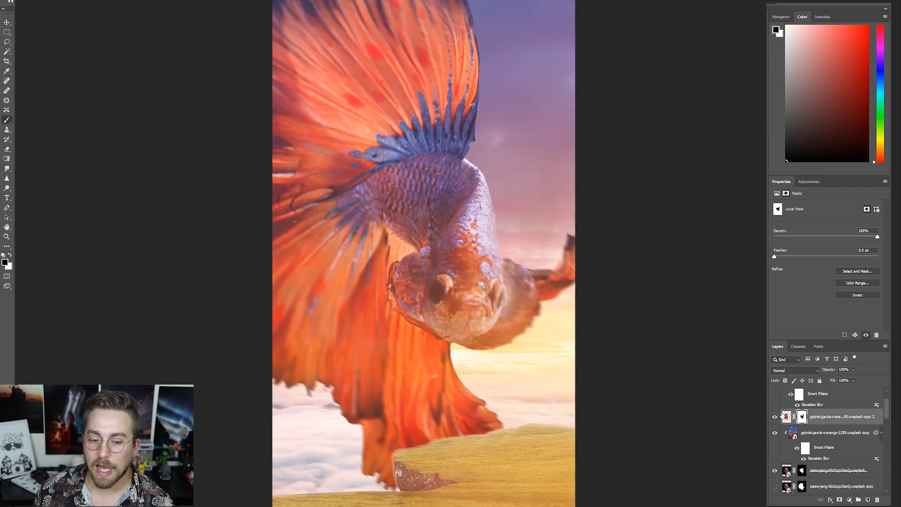
- Load the fish outline as a selection, add a new layer above the masked fish copy and stroke the selection in pale cream
key(x)
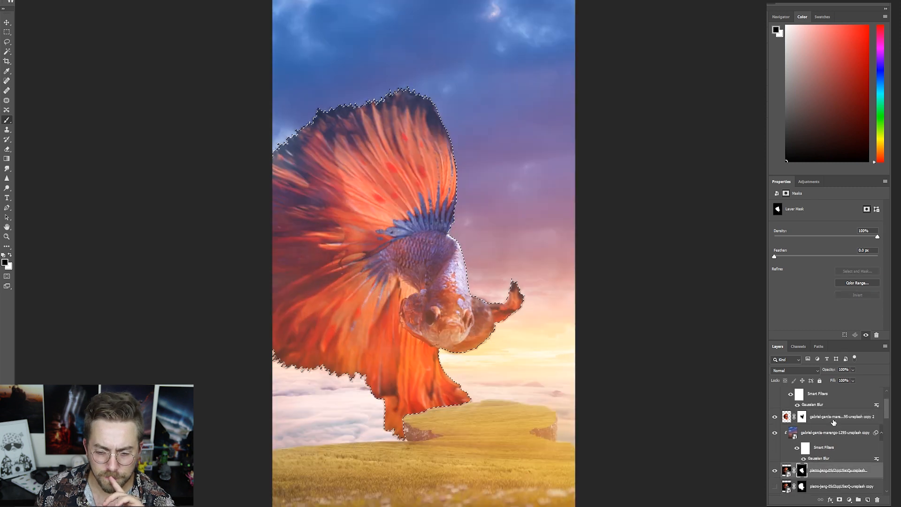
click(834, 422)
key(ctrl+shift+alt+n)
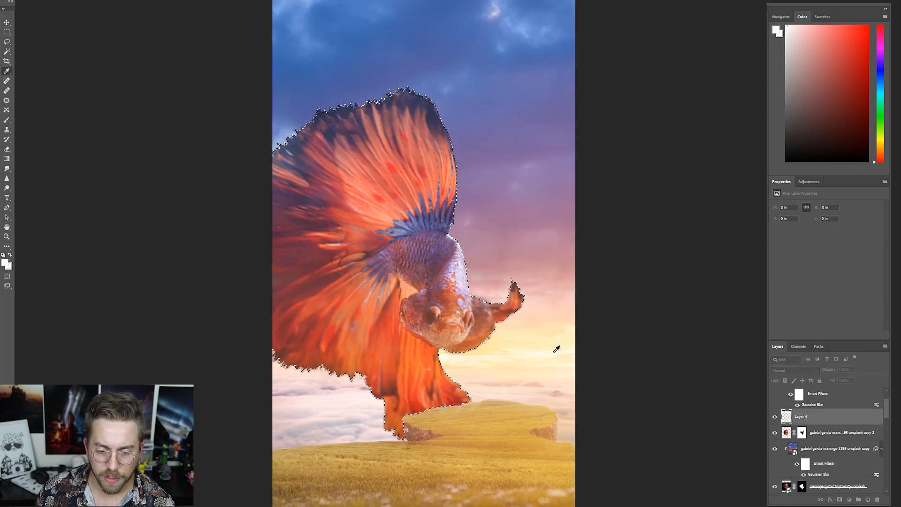
click(860, 159)
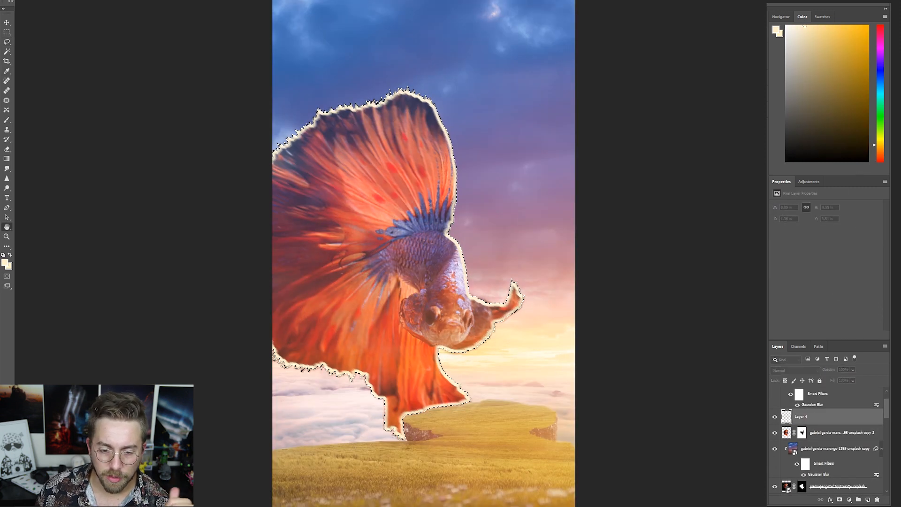
key(ctrl+z)
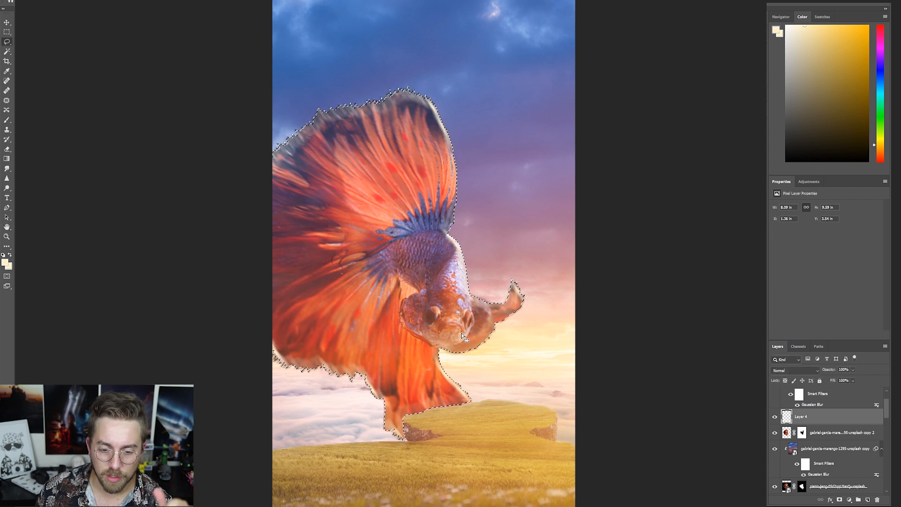
- Soften the cream rim inside the fish's outline, build it up with a lighter cream tone and deselect
drag(462, 336, 477, 330)
click(489, 410)
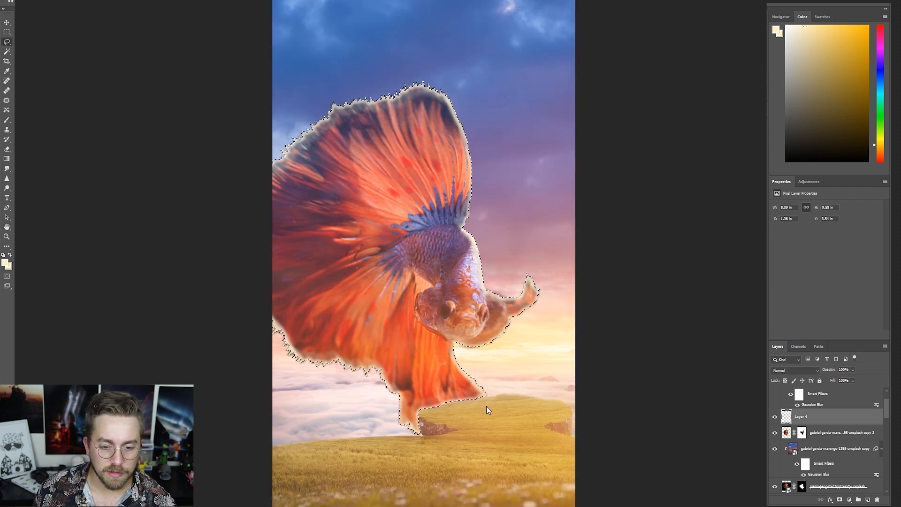
click(557, 47)
key(ctrl+alt+f)
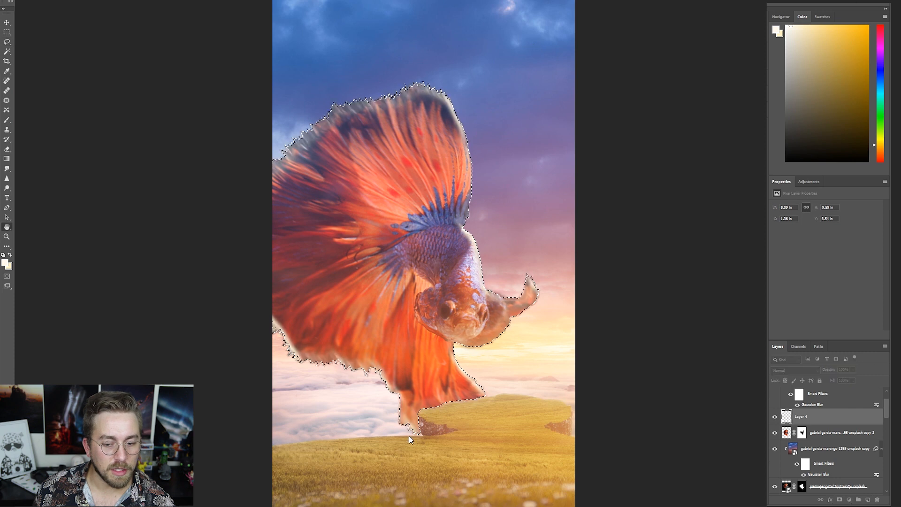
key(Return)
key(ctrl+d)
- Duplicate the rim-light layer, place the original beneath the masked fish copy and add a mask to the duplicate above it
drag(430, 133, 419, 51)
key(ctrl+alt+f)
drag(800, 416, 801, 441)
drag(826, 410, 826, 411)
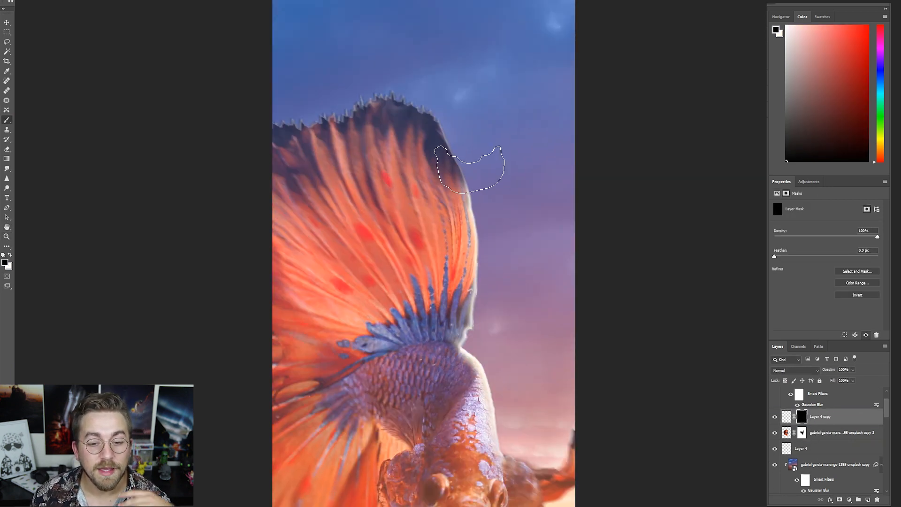
- Hide the duplicate rim light with a black mask and paint it back along the fish's sun-facing fin and back
key(x)
mouse_move(469, 160)
mouse_down()
mouse_move(506, 400)
mouse_move(441, 503)
mouse_up()
scroll(502, 481, down, 1)
scroll(504, 462, right, 2)
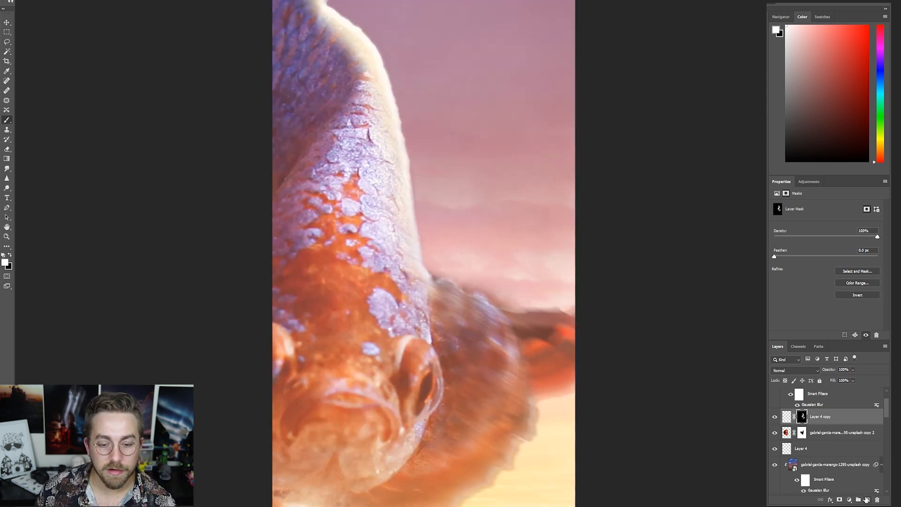
- Add a new layer and paint thin pale cream highlights along the fish's head, sun-side eye and jaw
click(867, 500)
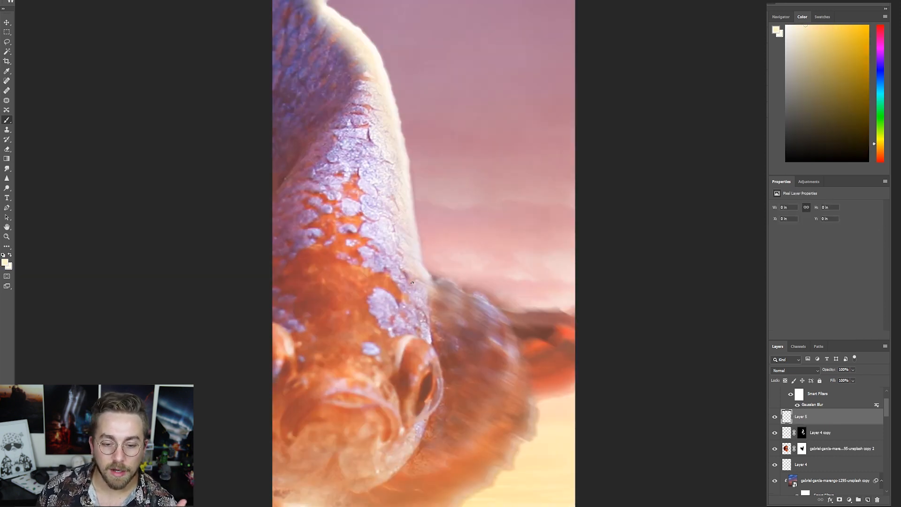
drag(430, 347, 441, 406)
drag(413, 281, 426, 341)
drag(421, 424, 382, 486)
key(x)
drag(413, 293, 429, 340)
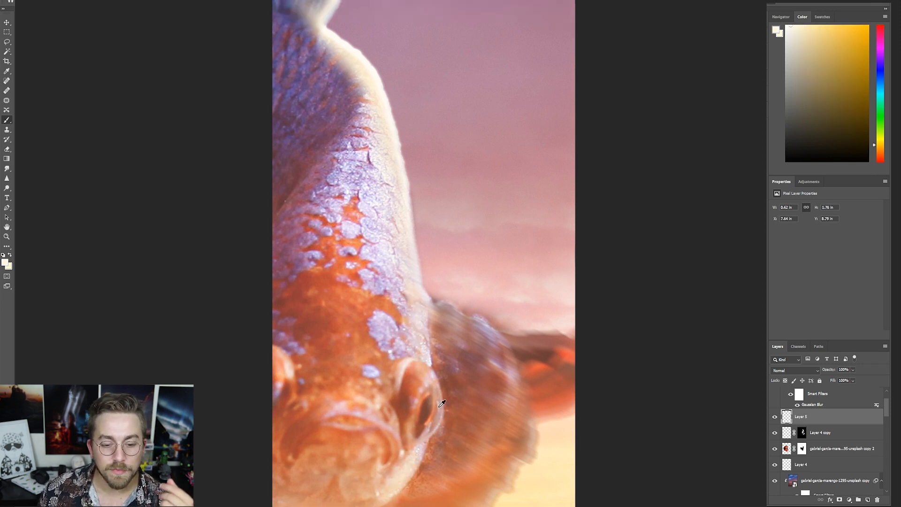
scroll(435, 402, up, 1)
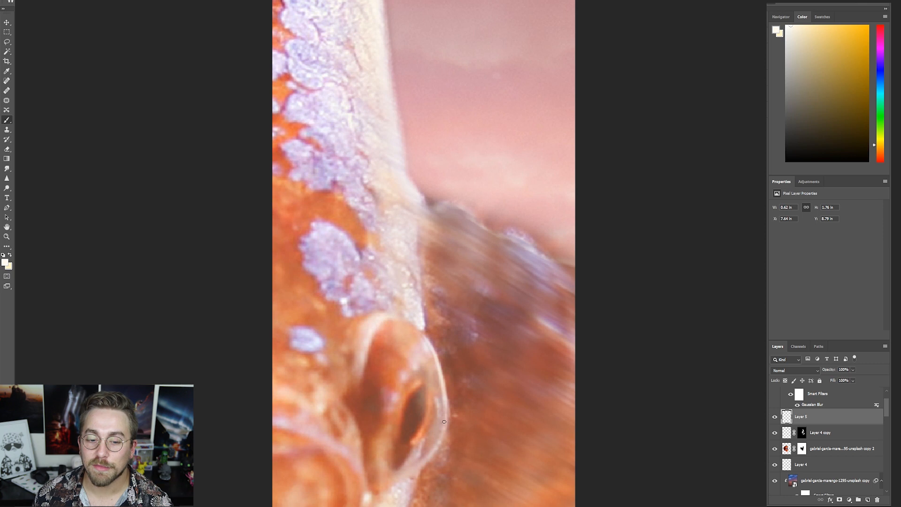
drag(381, 320, 359, 404)
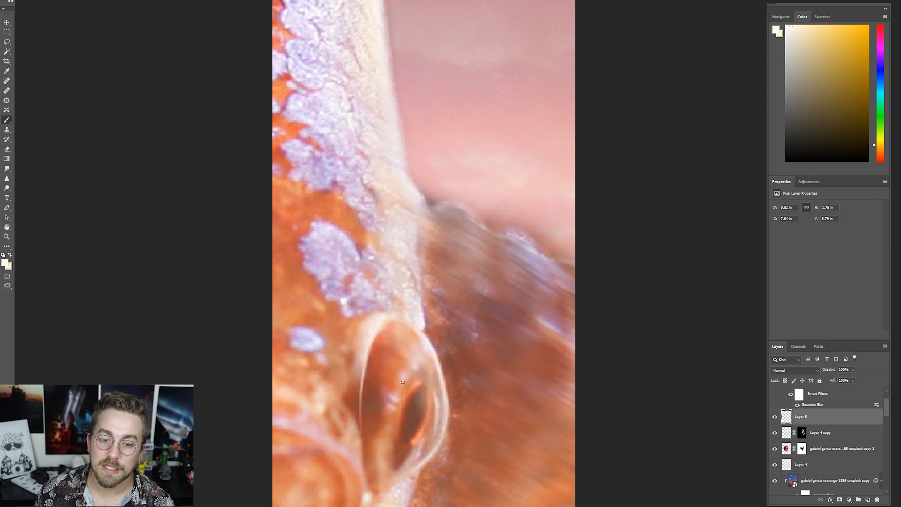
- Continue the pale rim highlights along the fish's side fin, lower fin edge and upper tail-fin edge
click(497, 156)
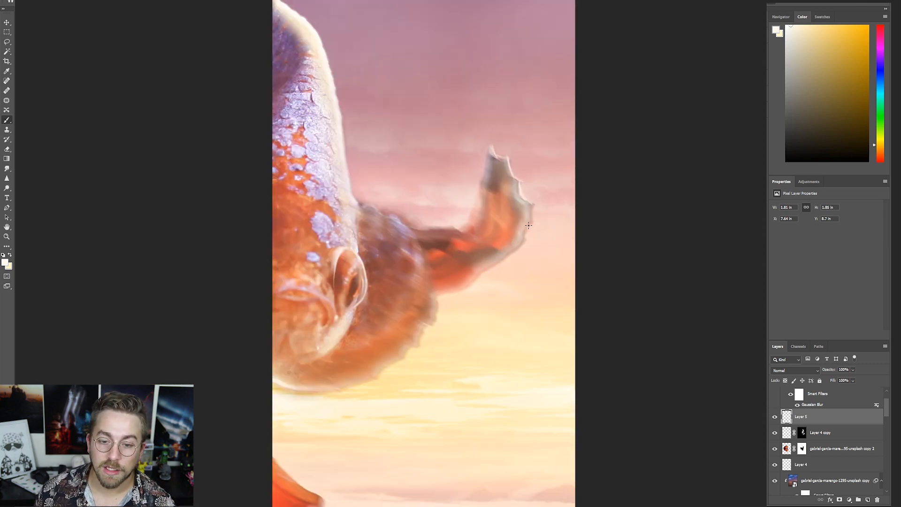
click(529, 225)
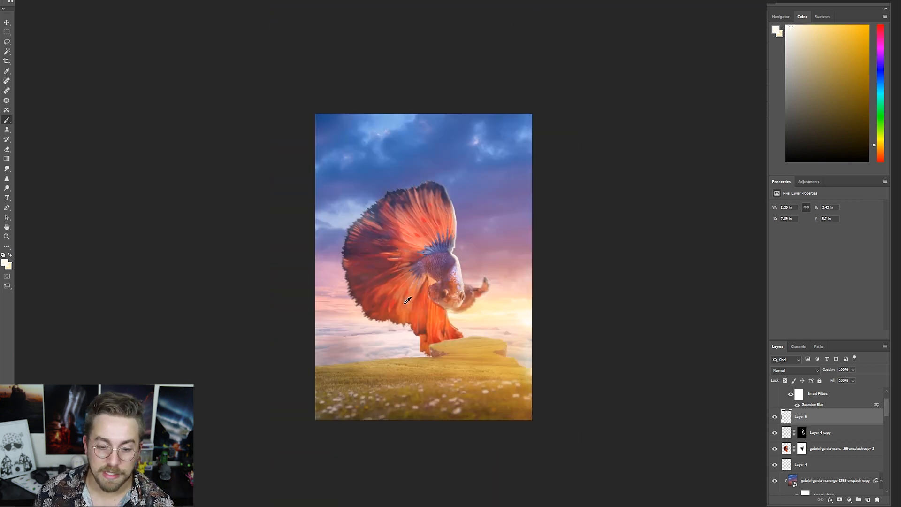
click(456, 275)
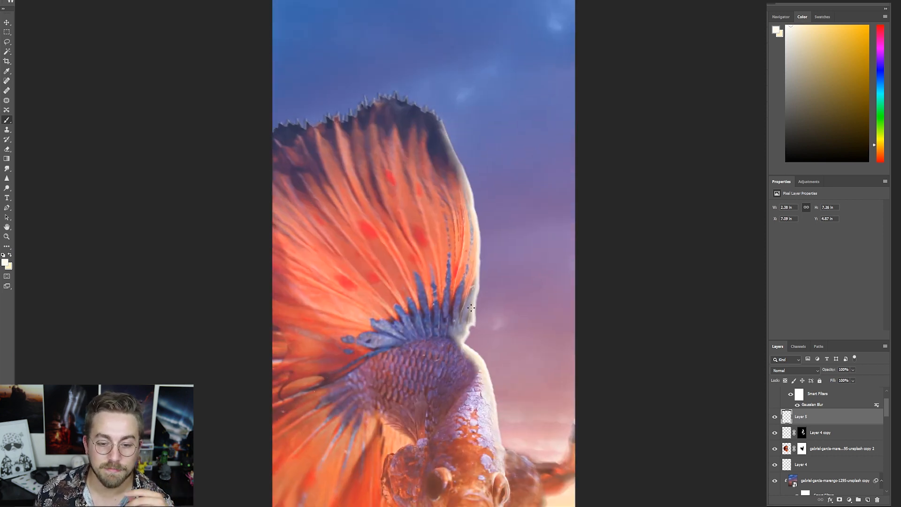
scroll(487, 246, down, 5)
- Add a black-filled shadow layer masked to the fish shape, set to Multiply at 57% opacity, and target its mask
key(ctrl+shift+alt+n)
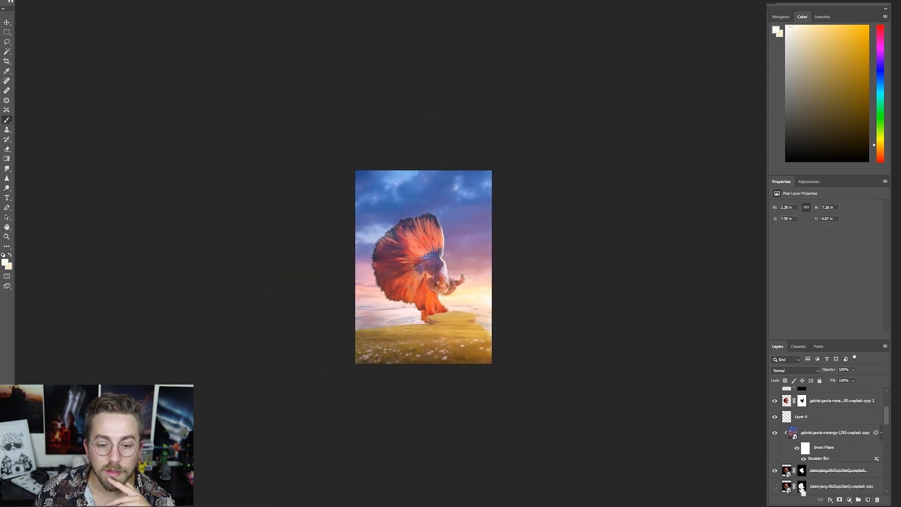
key(d)
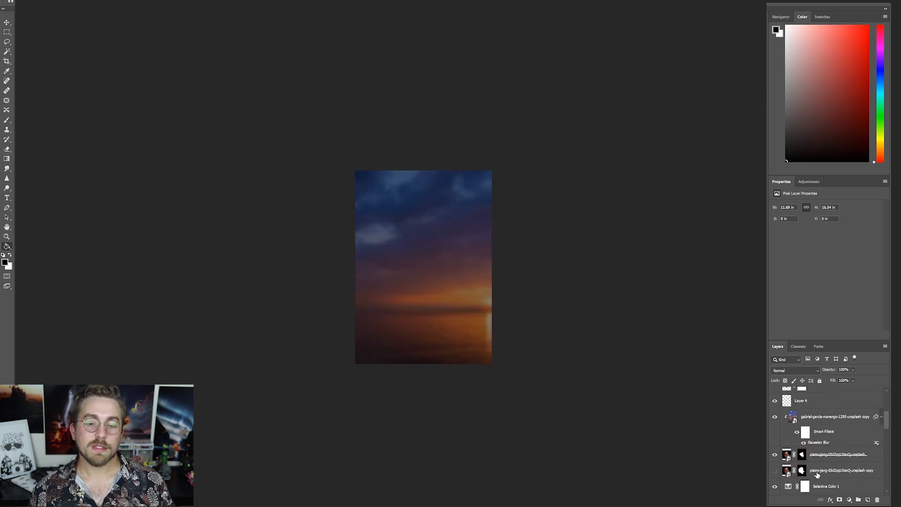
key(ctrl+0)
drag(834, 370, 811, 370)
click(802, 449)
- Paint on the shadow layer's mask, alternating black and white, to shade the tail fin while leaving brighter streaks
click(7, 120)
key(x)
mouse_move(420, 156)
mouse_down()
mouse_move(463, 276)
mouse_move(492, 317)
mouse_move(427, 220)
mouse_move(390, 353)
mouse_move(372, 338)
mouse_move(451, 342)
mouse_move(463, 297)
mouse_move(477, 327)
mouse_move(465, 296)
mouse_move(494, 295)
mouse_move(475, 345)
mouse_move(459, 354)
mouse_move(464, 262)
mouse_move(414, 323)
mouse_move(401, 259)
mouse_move(363, 280)
mouse_up()
key(x)
mouse_move(437, 183)
mouse_down()
mouse_move(401, 225)
mouse_move(404, 189)
mouse_up()
key(x)
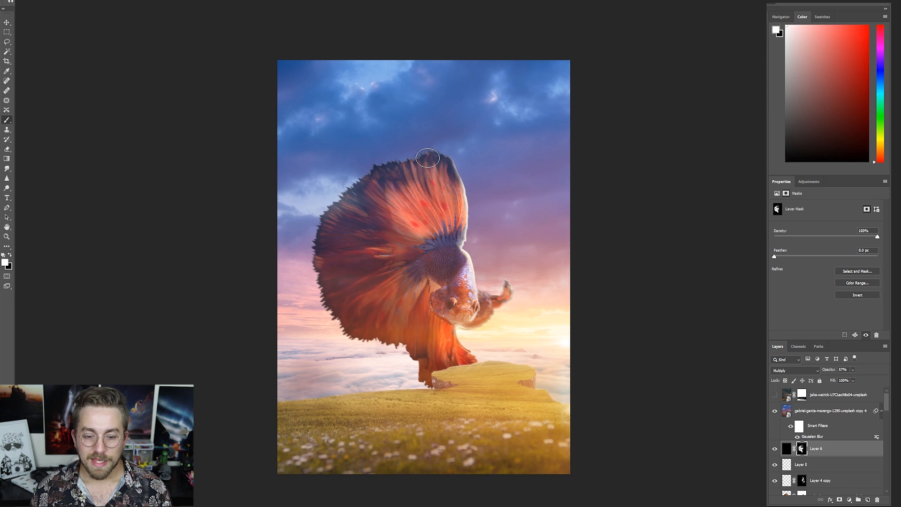
key(x)
key(x)
key(x)
mouse_move(361, 211)
mouse_down()
mouse_move(411, 237)
mouse_move(402, 232)
mouse_up()
key(x)
key(x)
mouse_move(426, 293)
mouse_down()
mouse_move(407, 327)
mouse_move(388, 304)
mouse_move(417, 270)
mouse_move(385, 263)
mouse_up()
key(x)
key(x)
- Hide and reshow the shadow layer to compare the fish's shading
scroll(381, 267, down, 2)
scroll(381, 266, up, 3)
scroll(350, 330, down, 5)
scroll(350, 330, up, 5)
click(774, 448)
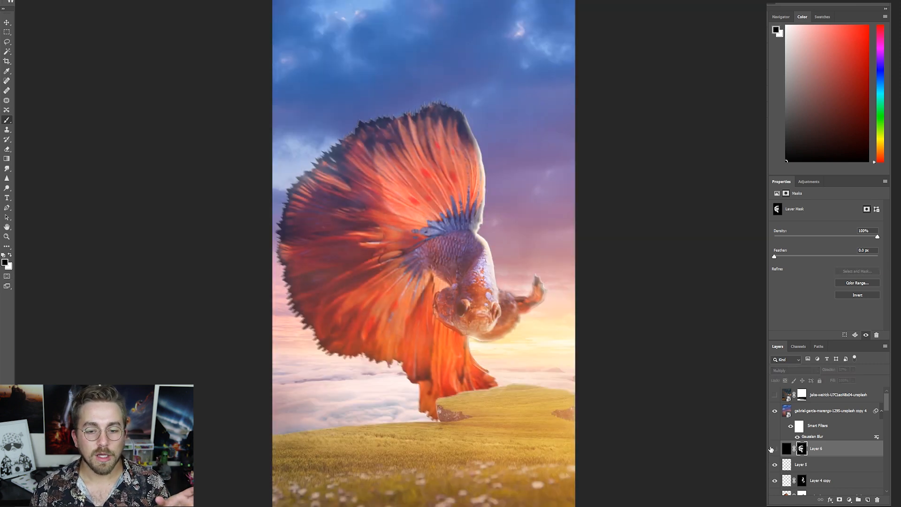
click(775, 449)
- Duplicate the shadow layer and replace the copy's mask with the full fish silhouette mask
key(ctrl+j)
scroll(364, 87, down, 2)
scroll(821, 449, down, 5)
scroll(821, 449, up, 4)
drag(802, 432, 815, 403)
key(Return)
- Clip the duplicate shadow layer to the layer beneath it and lower its opacity
shift+click(823, 453)
scroll(822, 455, up, 1)
alt+click(812, 418)
click(819, 414)
click(828, 369)
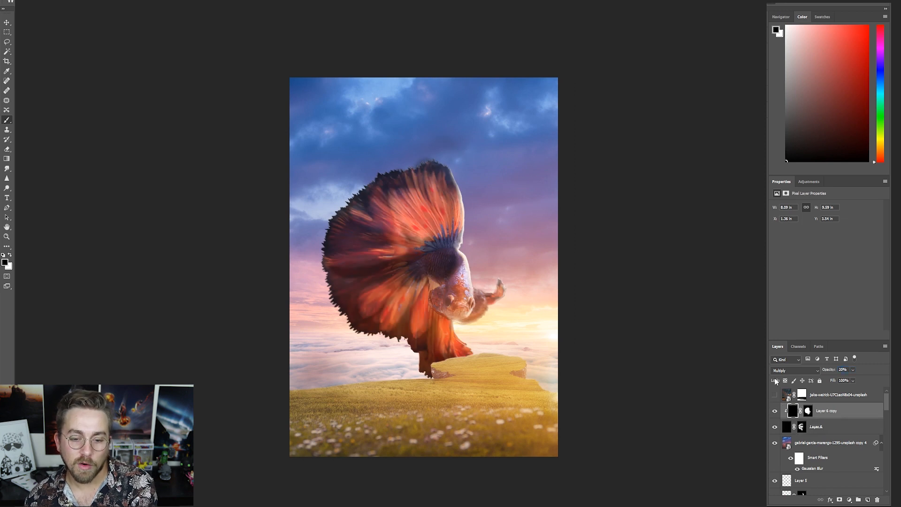
click(775, 411)
- Duplicate the sunset glow layer between the two shadow layers and toggle it to compare the effect
alt+drag(821, 443, 820, 418)
click(775, 427)
click(775, 427)
scroll(830, 408, down, 8)
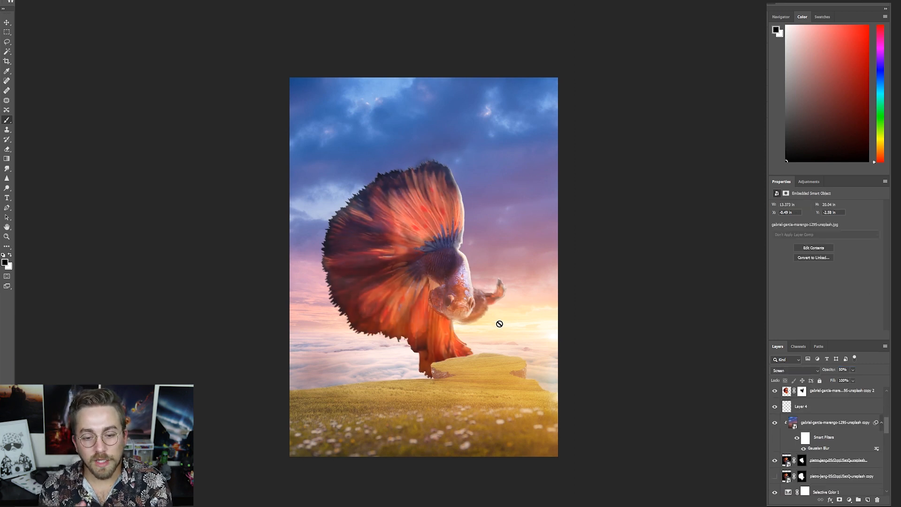
scroll(825, 422, up, 6)
- Paint black on the duplicate shadow layer's mask with a larger brush to lighten the fish's lower fins and body
click(826, 410)
key(x)
key(bracketright)
key(bracketright)
key(bracketright)
key(bracketright)
click(808, 410)
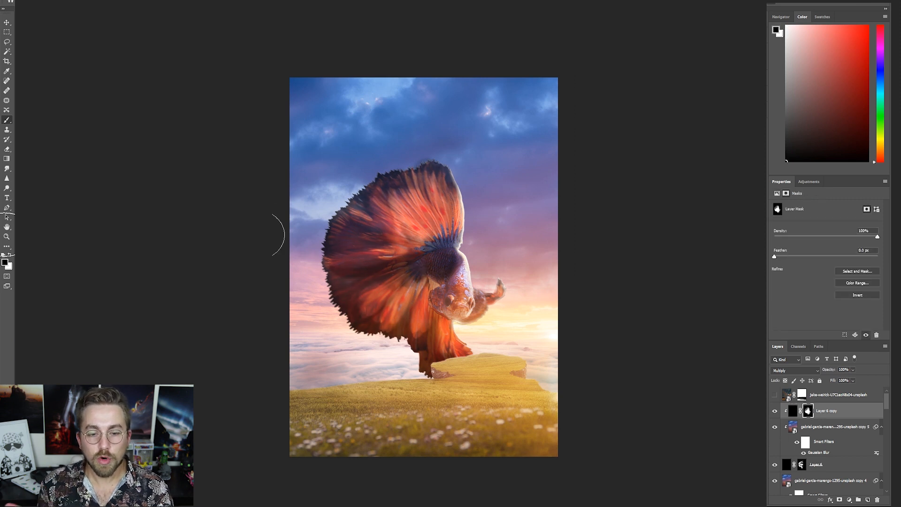
drag(422, 347, 337, 375)
drag(405, 286, 384, 286)
key(ctrl+minus)
- Set the original fish shadow layer's opacity to 50%
click(817, 465)
mouse_move(828, 370)
mouse_down()
mouse_move(840, 370)
mouse_move(769, 369)
mouse_up()
text(50)
key(Return)
key(ctrl+minus)
scroll(826, 446, down, 3)
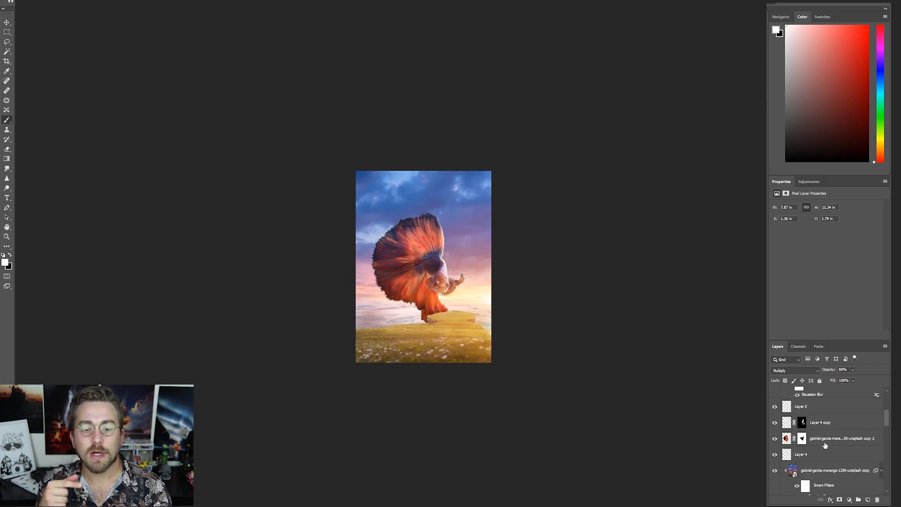
- Add a pale cream tint layer over the fish at 10% opacity and mask part of it off the body
key(ctrl+shift+alt+n)
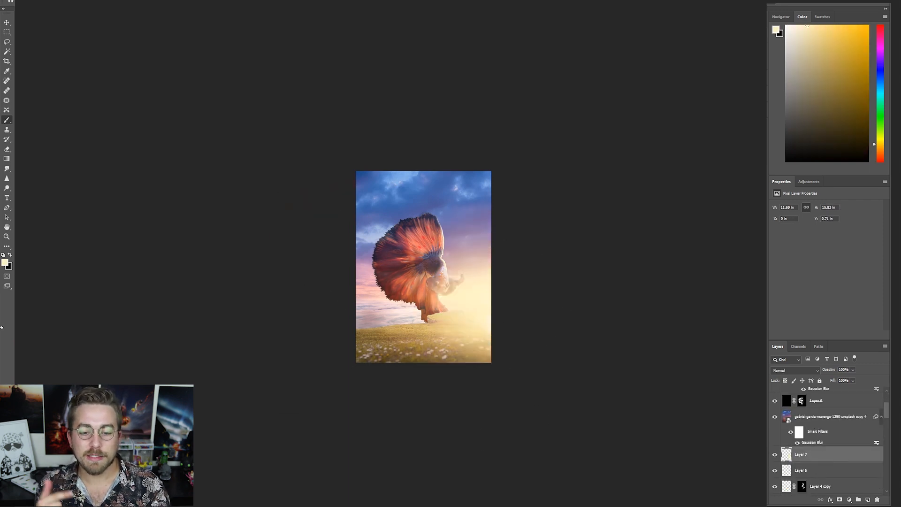
key(ctrl+z)
click(483, 285)
drag(828, 370, 798, 370)
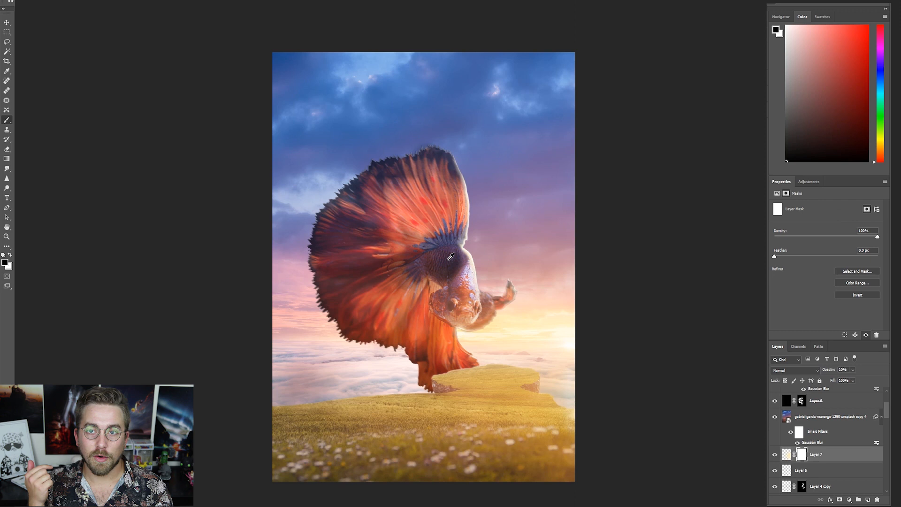
key(ctrl+plus)
click(775, 461)
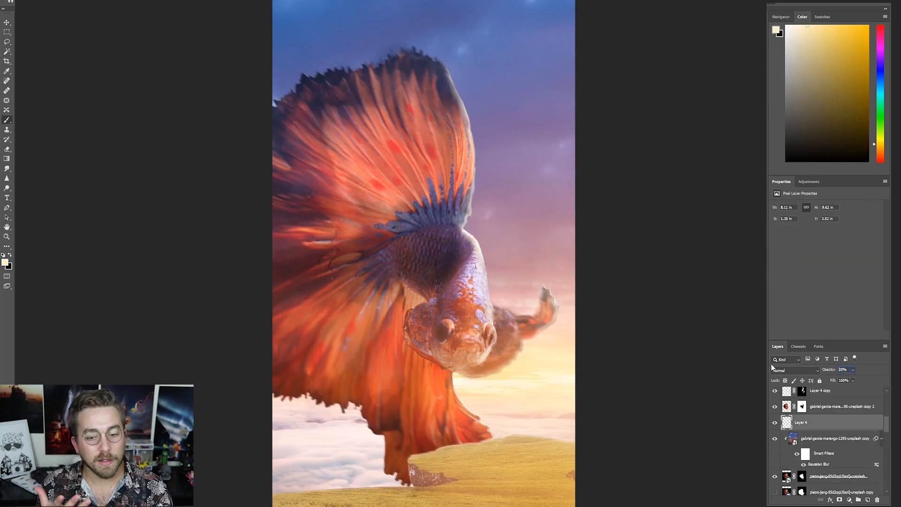
- Set the opacity of the rim-light layer beneath the masked fish copy to 45%
text(40)
scroll(475, 295, down, 5)
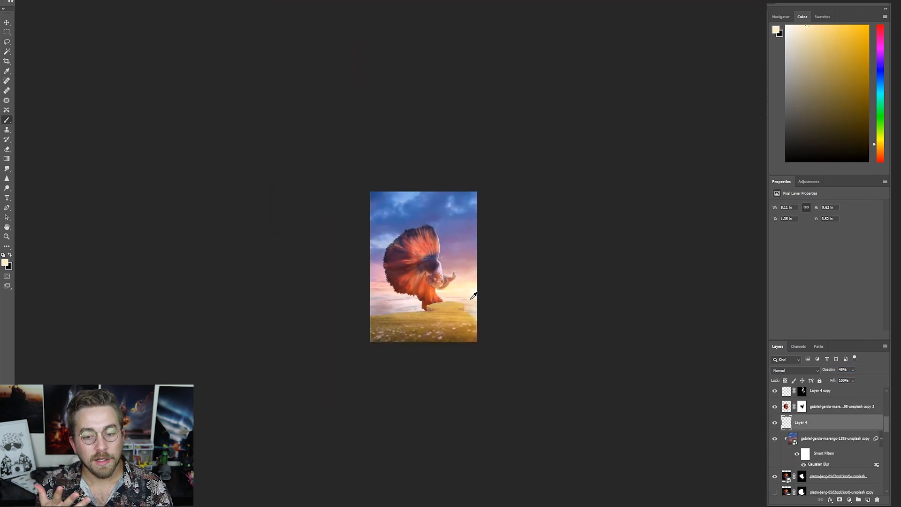
scroll(475, 295, up, 2)
scroll(829, 462, down, 1)
- Combine the fish, its glow copy and rim-light layers into one smart object with the upper sunset glow clipped to it
click(829, 449)
scroll(832, 456, up, 4)
shift+click(824, 468)
click(768, 314)
click(775, 417)
click(775, 417)
alt+click(827, 446)
drag(830, 452, 831, 456)
alt+click(829, 463)
scroll(824, 440, up, 1)
scroll(827, 455, down, 1)
click(829, 471)
scroll(830, 471, down, 3)
scroll(829, 472, up, 3)
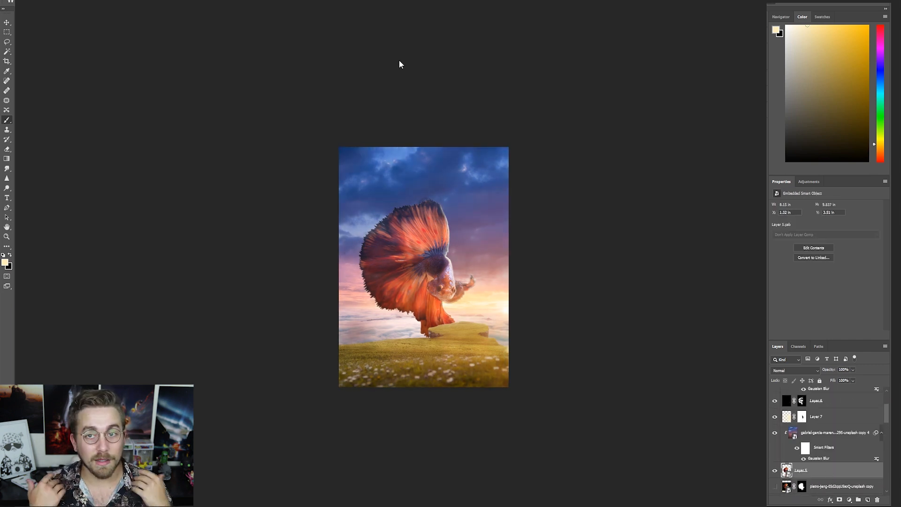
click(531, 100)
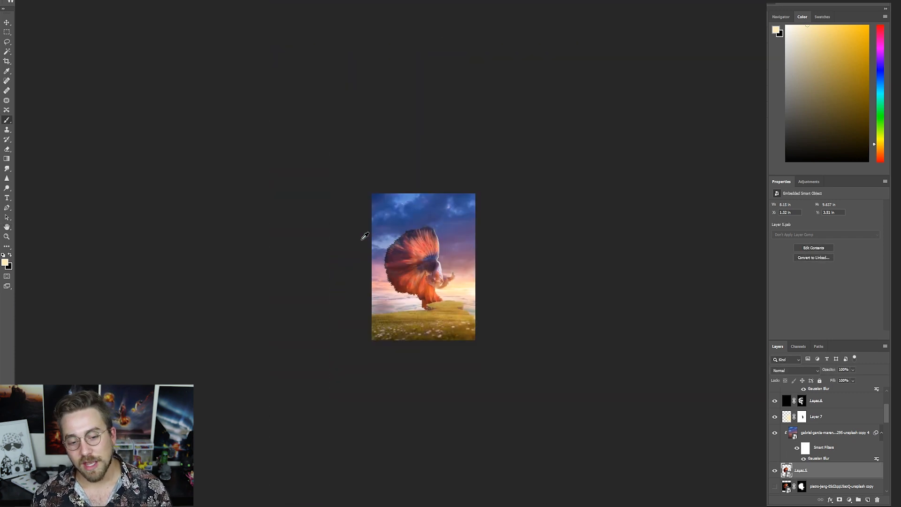
key(ctrl+plus)
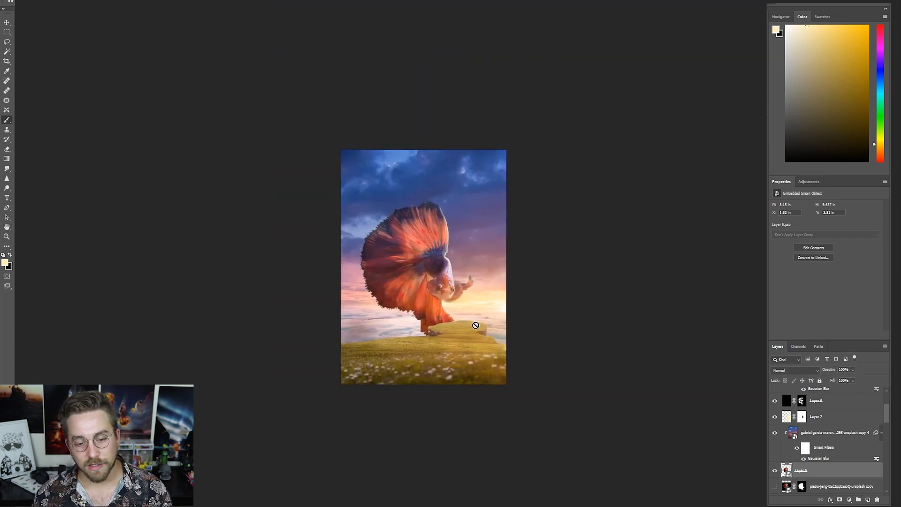
- Place the photo of a standing man over the meadow, select his figure and mask out the background
scroll(801, 460, down, 10)
click(775, 440)
mouse_move(807, 439)
mouse_down()
mouse_move(820, 348)
mouse_move(820, 493)
mouse_move(811, 447)
mouse_up()
key(v)
key(ctrl+t)
drag(436, 281, 465, 363)
key(Return)
key(w)
alt+click(840, 501)
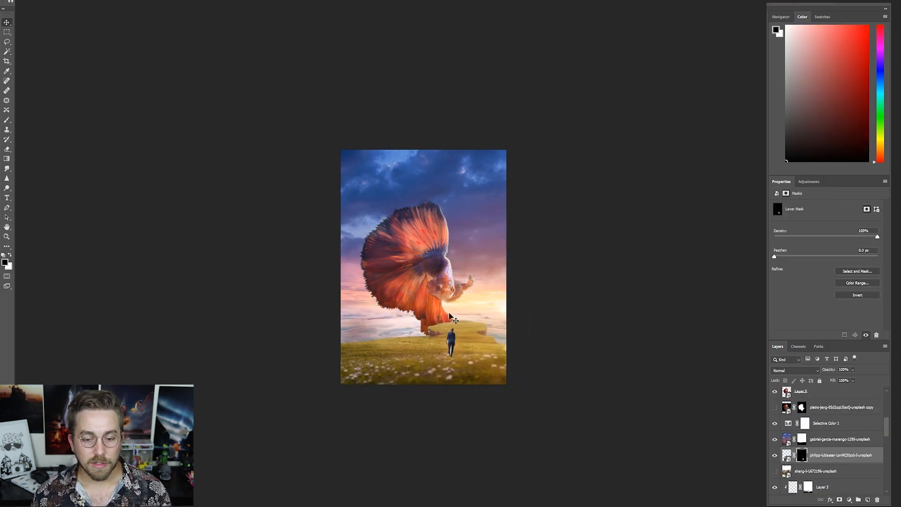
- Try the man's photo scaled to about 4.2 × 2.8 in on the distant grassy ledge and delete his layer
key(ctrl+plus)
scroll(497, 260, down, 5)
drag(355, 415, 503, 314)
drag(546, 285, 468, 347)
scroll(466, 347, up, 5)
drag(498, 390, 505, 379)
key(Return)
scroll(506, 379, down, 5)
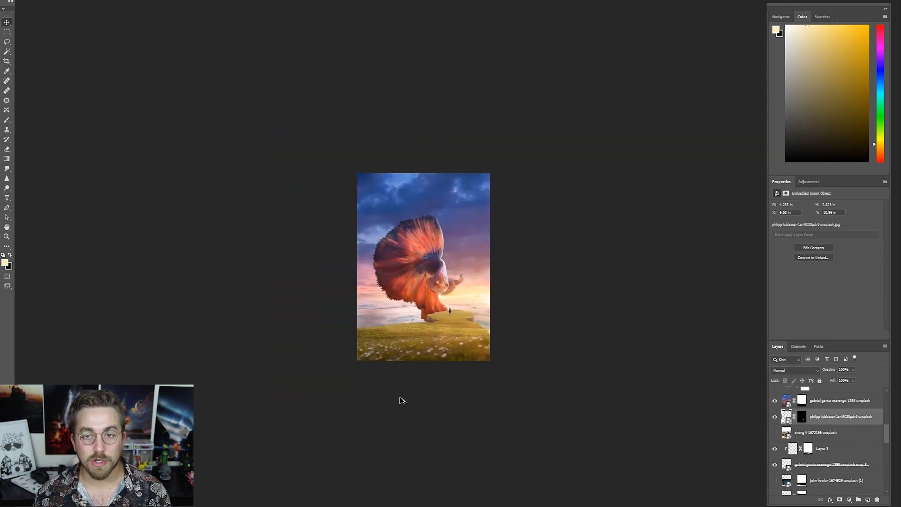
key(Delete)
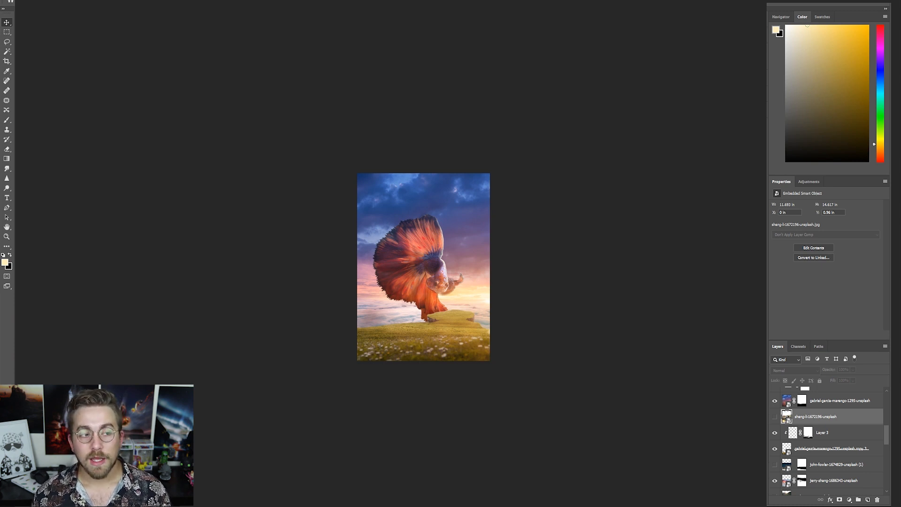
- Place the photo of a figure in black, select the figure and mask out the background
key(Return)
key(w)
click(840, 500)
- Scale the photo of the figure in black to about 2.4 × 3.7 in and stand the figure on the grassy ledge
key(ctrl+t)
drag(431, 355, 459, 365)
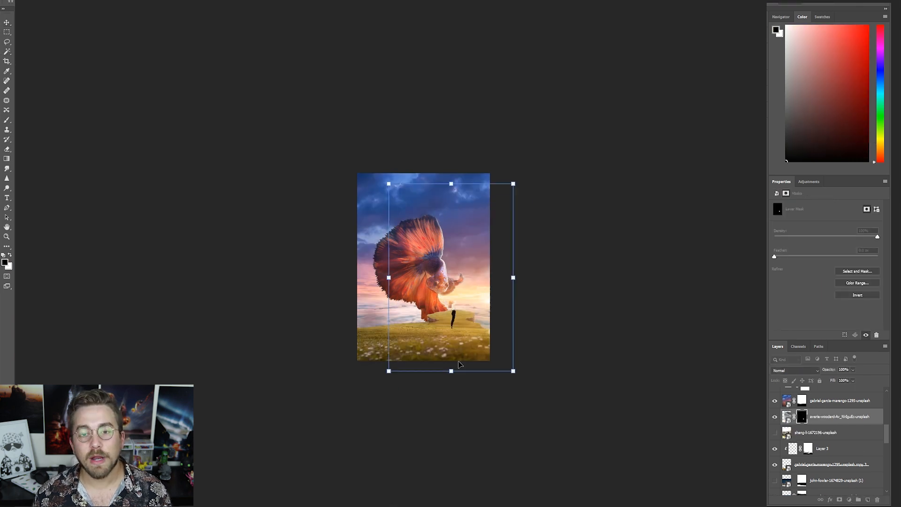
scroll(460, 365, up, 5)
drag(358, 110, 464, 270)
drag(525, 404, 476, 334)
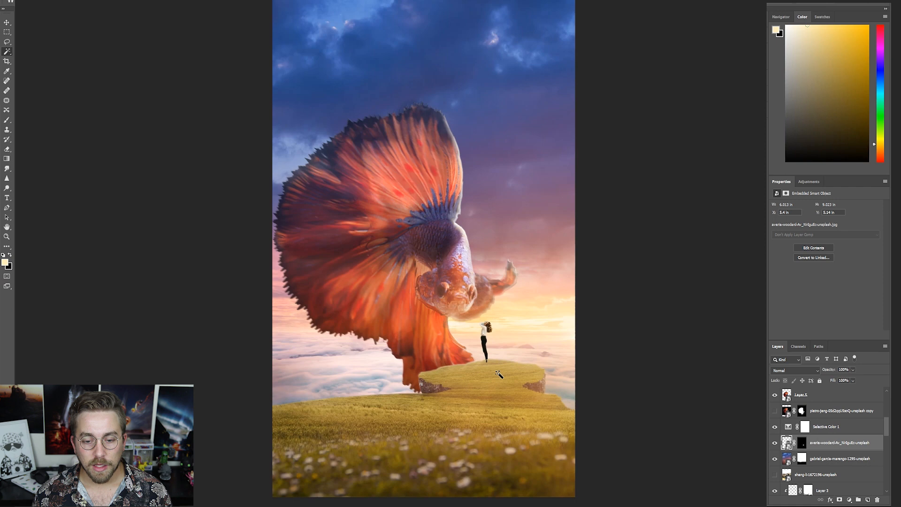
mouse_move(488, 348)
mouse_down()
mouse_move(516, 371)
mouse_move(485, 360)
mouse_move(497, 362)
mouse_move(506, 348)
mouse_up()
key(Return)
- Move the figure's layer above the base sunset glow layer and clip a Screen copy of that glow to the figure
scroll(498, 341, down, 3)
scroll(507, 344, up, 4)
scroll(522, 392, down, 4)
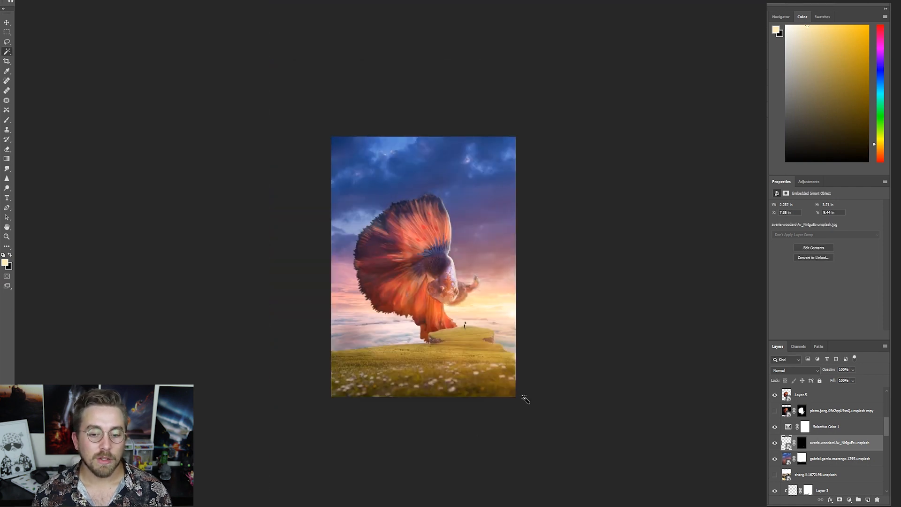
scroll(502, 331, up, 3)
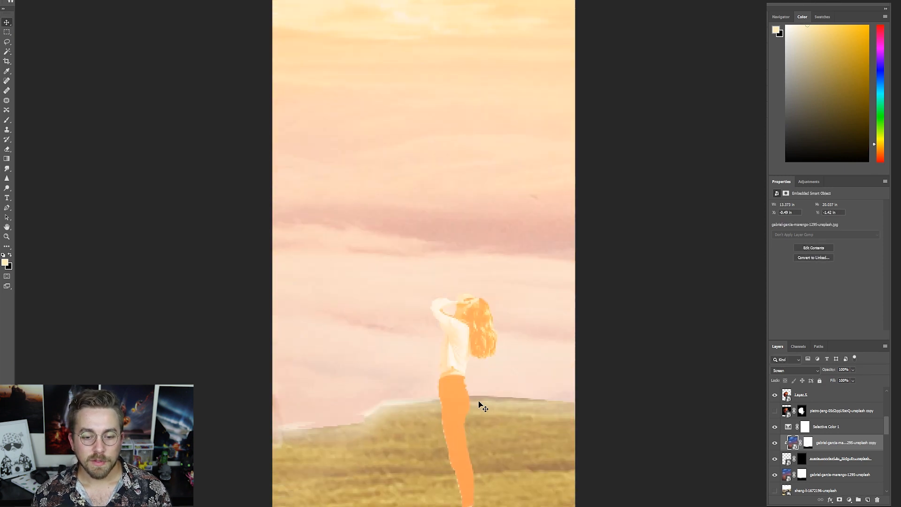
- Paint the mask of the figure's Screen glow copy to limit the glow, and lower the layer's opacity to 60%
click(807, 443)
key(b)
mouse_move(437, 374)
mouse_down()
mouse_move(364, 370)
mouse_move(405, 377)
mouse_up()
mouse_move(448, 333)
mouse_down()
mouse_move(457, 490)
mouse_move(454, 382)
mouse_up()
key(ctrl+z)
key(bracketright)
key(bracketright)
key(bracketright)
key(bracketright)
drag(441, 352, 454, 499)
mouse_move(482, 320)
mouse_down()
mouse_move(432, 329)
mouse_move(464, 502)
mouse_up()
drag(828, 370, 772, 327)
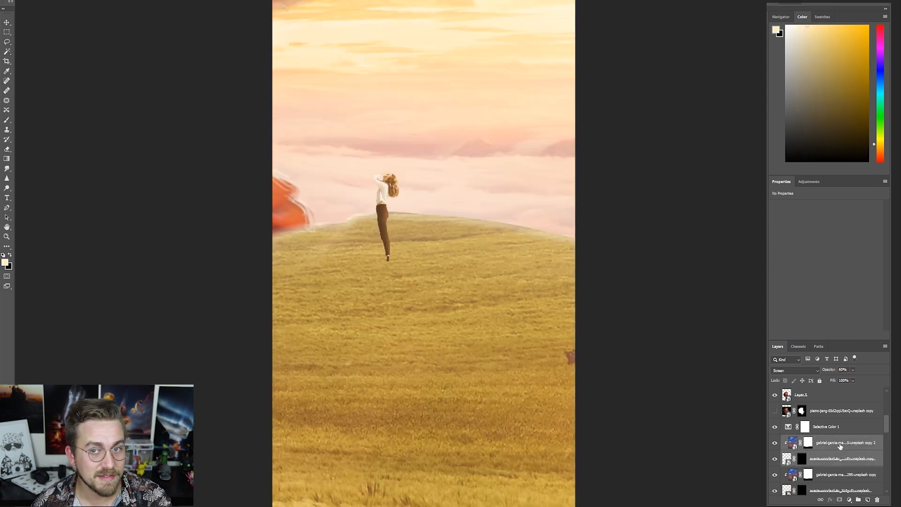
- Merge the duplicated figure and glow, transform the result into a cast shadow on the grass, darken it and paint it up to her shoes
key(ctrl+e)
key(ctrl+t)
drag(336, 266, 303, 319)
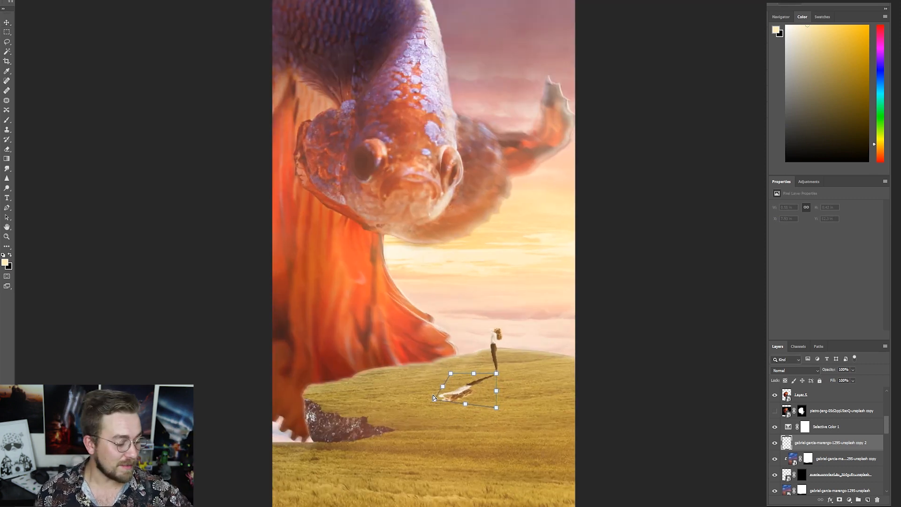
key(Return)
key(ctrl+u)
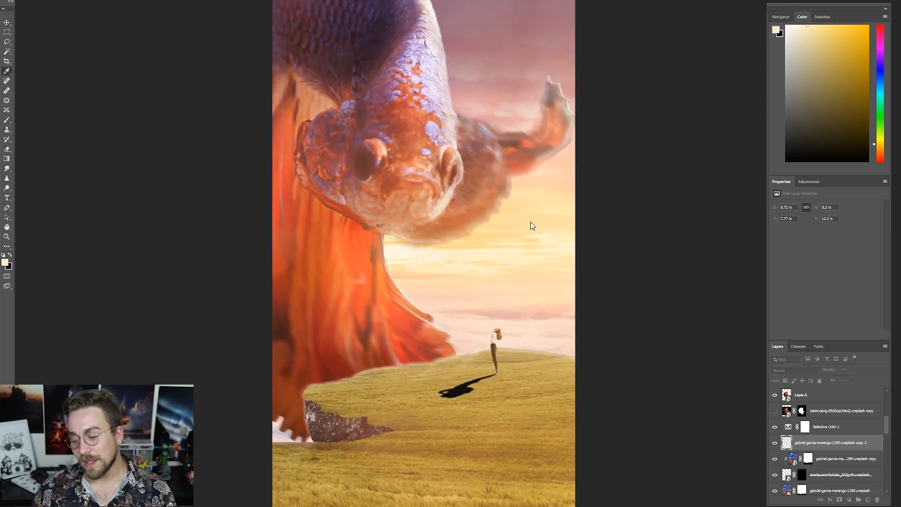
click(530, 221)
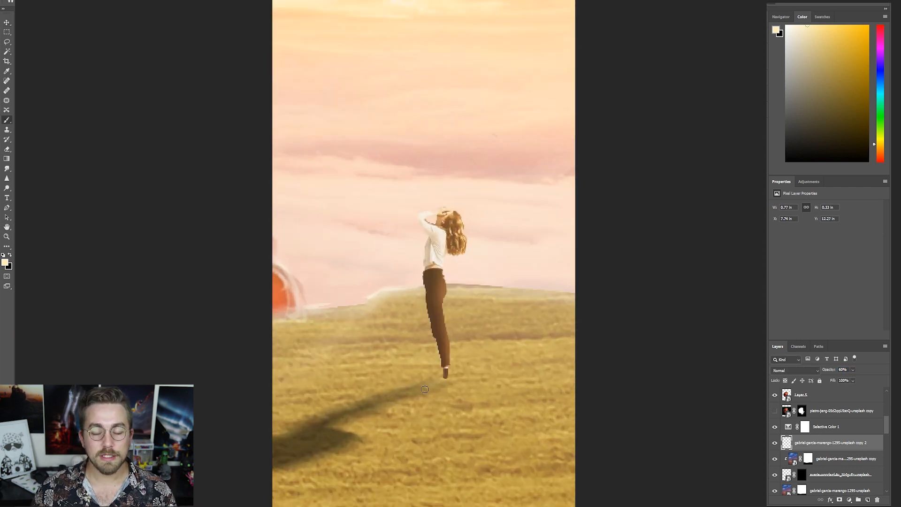
key(x)
drag(425, 389, 449, 374)
- Try retouching the figure's mask beside her shoe, and add a new layer above the shadow layer
click(801, 475)
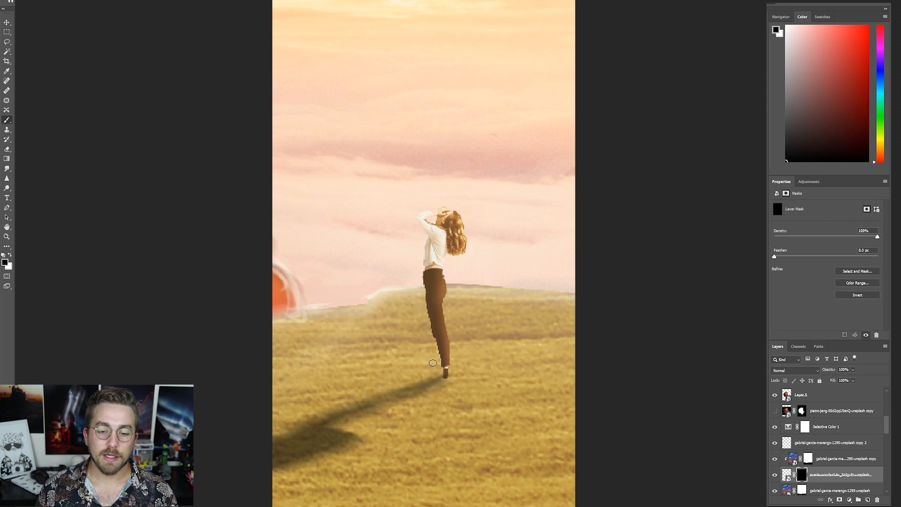
key(ctrl+plus)
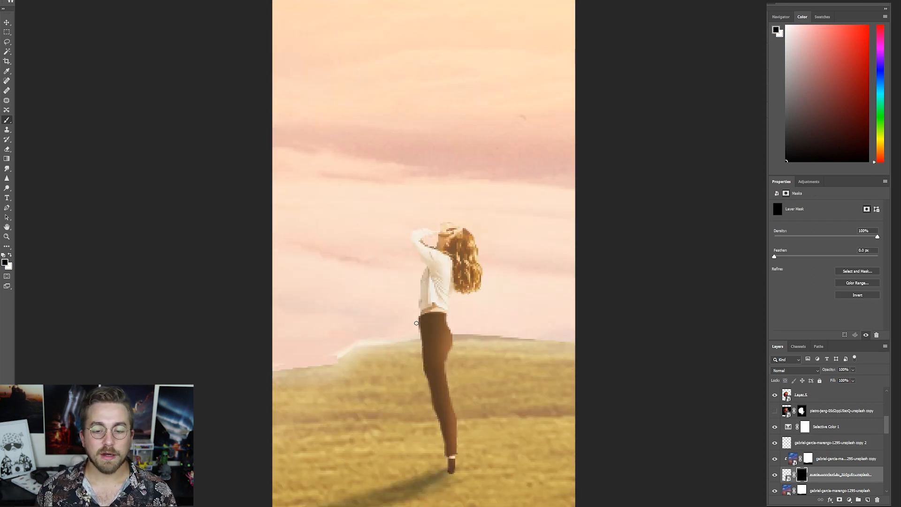
mouse_move(446, 474)
mouse_down()
mouse_move(473, 481)
mouse_move(436, 468)
mouse_up()
key(ctrl+z)
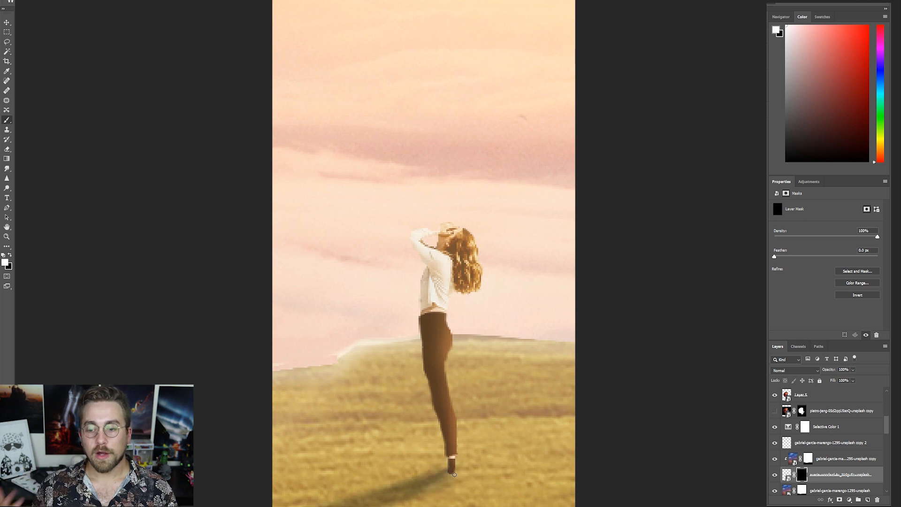
click(787, 440)
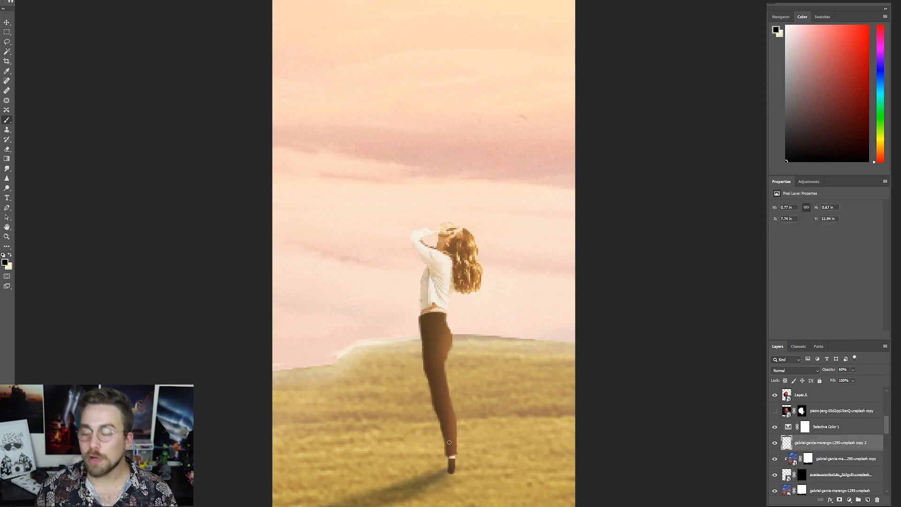
key(ctrl+shift+alt+n)
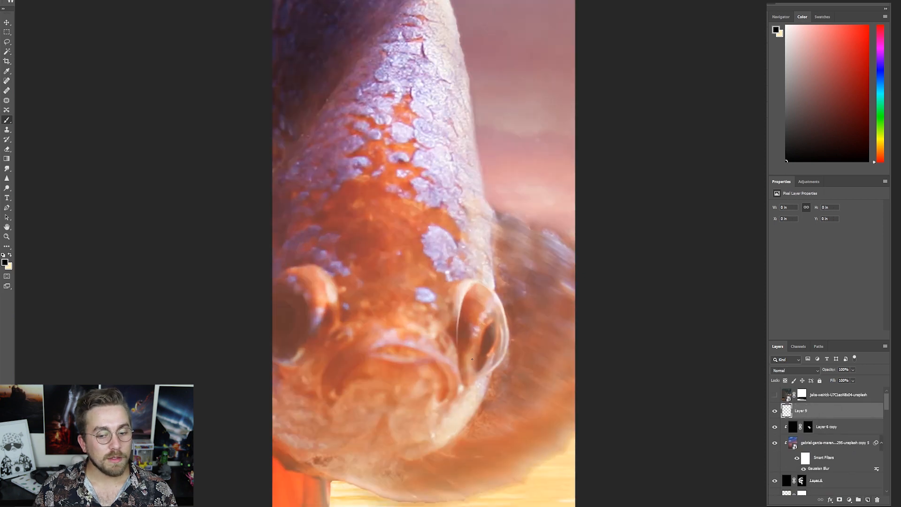
- Paint pale cream glowing pupils over both of the fish's eyes on Layer 9
key(x)
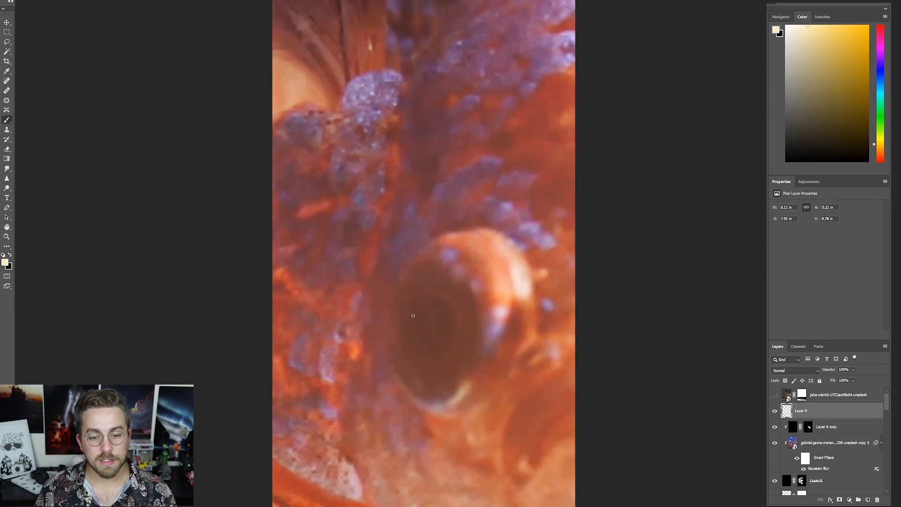
mouse_move(418, 304)
mouse_down()
mouse_move(415, 329)
mouse_move(442, 350)
mouse_move(436, 301)
mouse_move(426, 302)
mouse_move(417, 348)
mouse_move(428, 354)
mouse_move(432, 313)
mouse_move(434, 343)
mouse_move(429, 320)
mouse_up()
drag(406, 272, 404, 345)
key(ctrl+z)
alt+click(436, 330)
drag(473, 352, 458, 260)
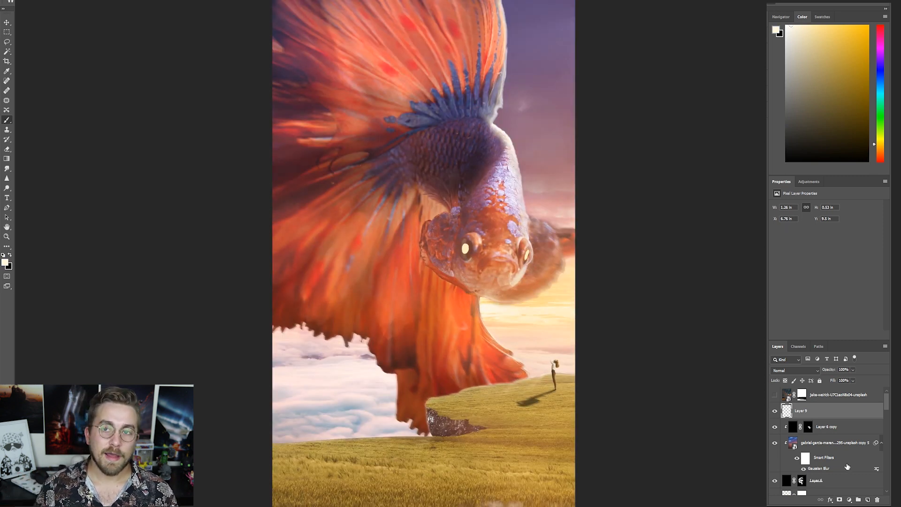
- Add a new layer and paint a soft whitish glow around the fish's eyes and face
click(868, 500)
click(470, 252)
click(458, 243)
click(539, 258)
scroll(458, 286, up, 2)
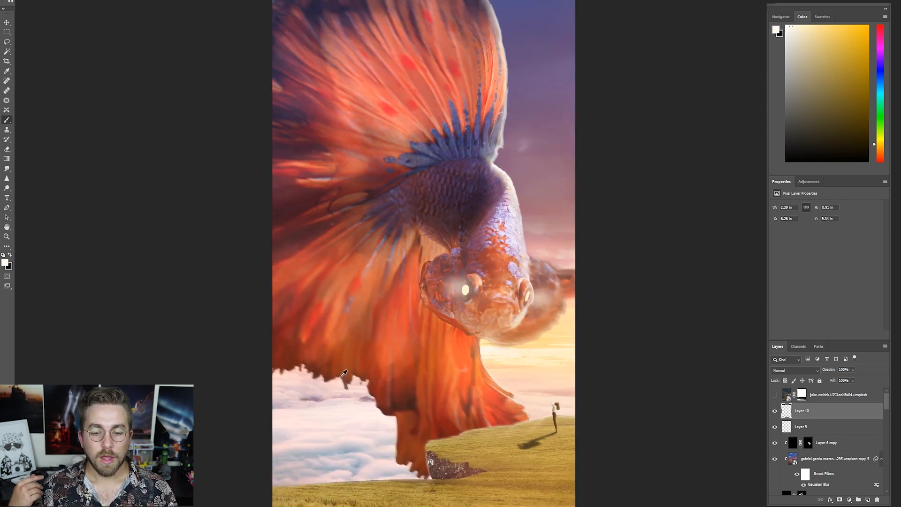
scroll(344, 373, down, 3)
scroll(490, 312, up, 3)
mouse_move(521, 298)
mouse_down()
mouse_move(509, 321)
mouse_move(471, 350)
mouse_up()
drag(470, 264, 471, 315)
- Paint black shading over the fish and the grassy foreground, and set the layer to Soft Light at 60% opacity
key(x)
mouse_move(456, 277)
mouse_down()
mouse_move(445, 261)
mouse_move(405, 278)
mouse_up()
click(795, 370)
click(779, 410)
scroll(478, 316, down, 3)
click(774, 411)
click(774, 411)
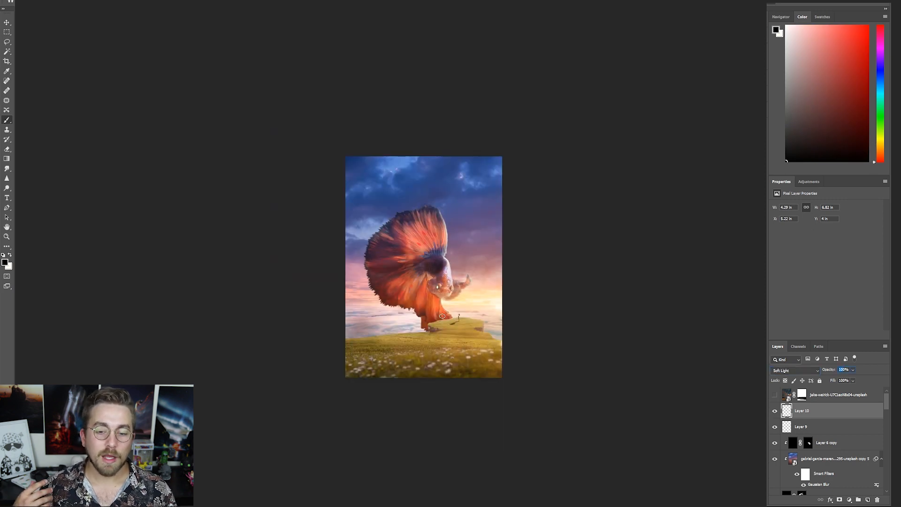
mouse_move(352, 346)
mouse_down()
mouse_move(394, 346)
mouse_move(355, 340)
mouse_up()
drag(344, 379, 435, 382)
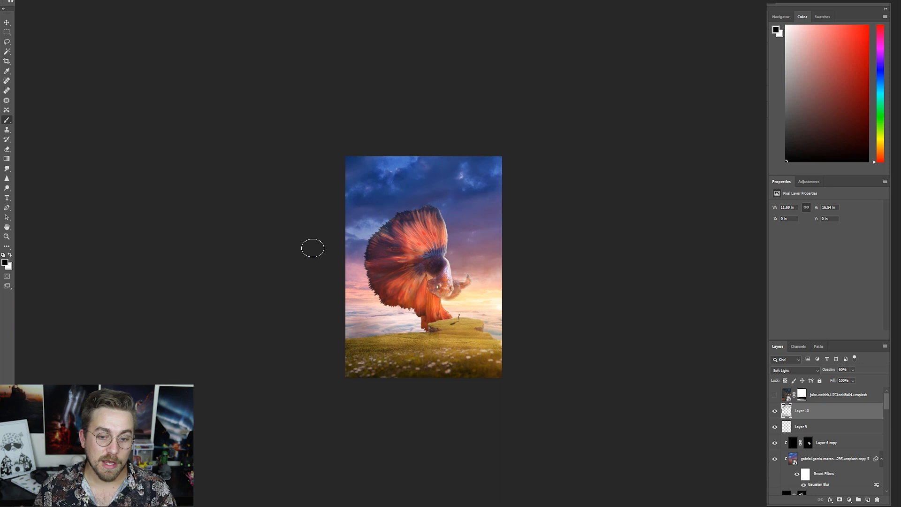
- Add a new layer and paint dark blue clouds across the upper sky with a cloud-shaped brush and colors sampled from the sky
key(ctrl+shift+alt+n)
mouse_move(393, 197)
mouse_down()
mouse_move(382, 162)
mouse_move(400, 218)
mouse_move(375, 229)
mouse_move(355, 191)
mouse_move(463, 174)
mouse_move(423, 151)
mouse_up()
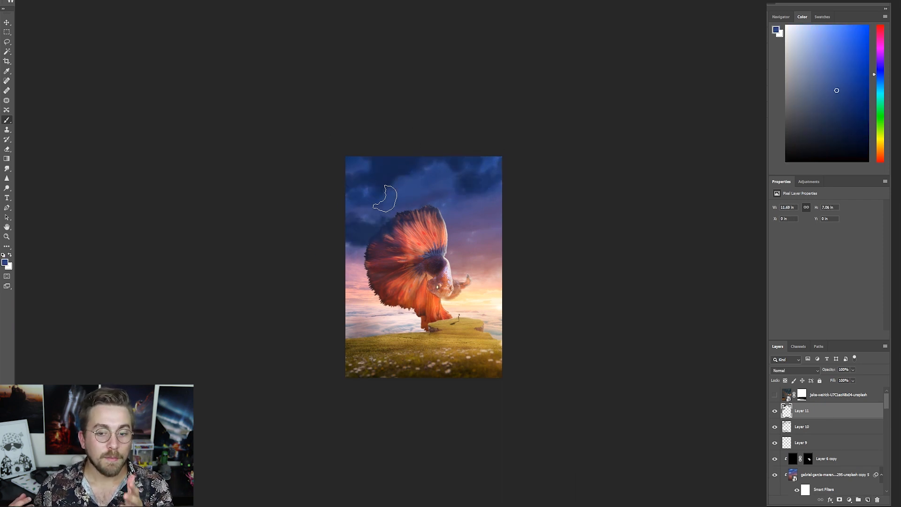
key(x)
alt+click(360, 243)
drag(360, 244, 383, 243)
drag(365, 207, 399, 217)
ctrl+click(403, 177)
alt+click(372, 137)
alt+click(400, 150)
drag(366, 139, 454, 122)
alt+click(399, 152)
drag(385, 157, 443, 154)
drag(499, 129, 516, 141)
alt+click(500, 238)
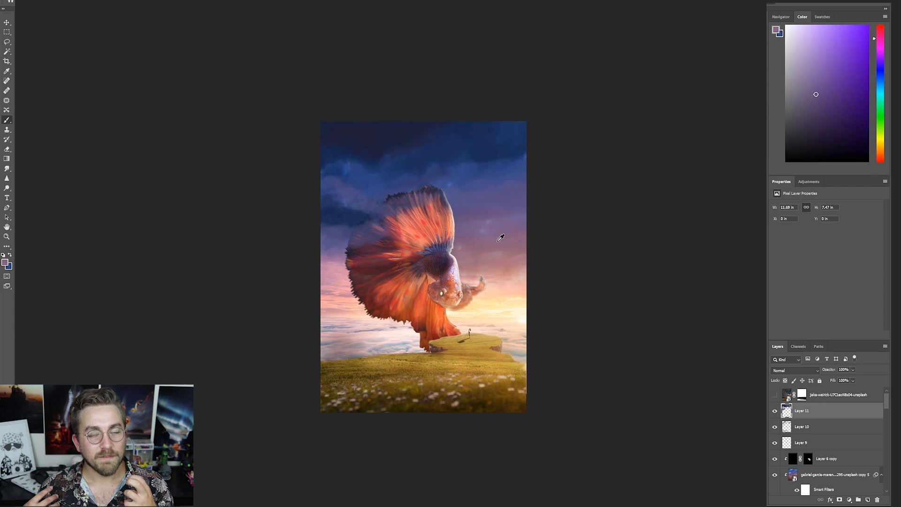
- Paint purple and blue clouds across the sky beside the fish's upper fin, sampling the nearby sky colors
alt+click(499, 235)
drag(476, 230, 488, 188)
alt+click(493, 158)
drag(502, 152, 511, 162)
alt+click(470, 186)
drag(457, 188, 512, 163)
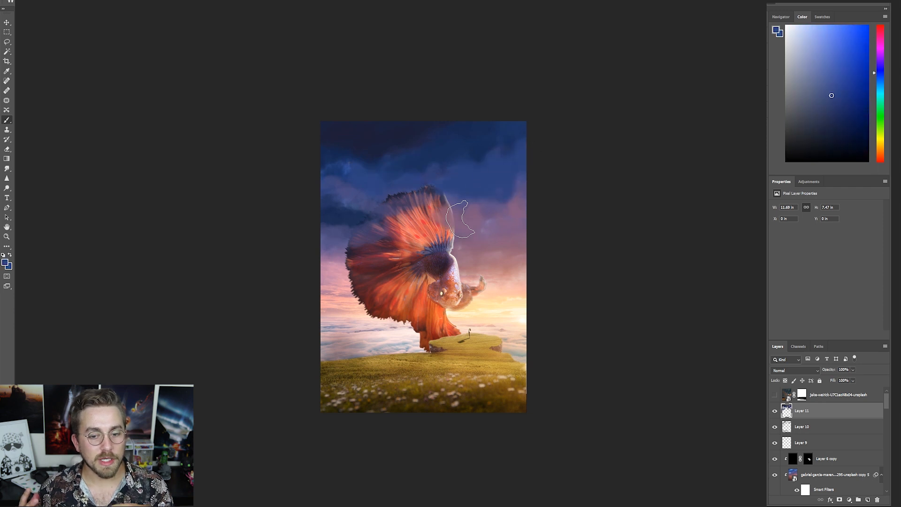
alt+click(333, 156)
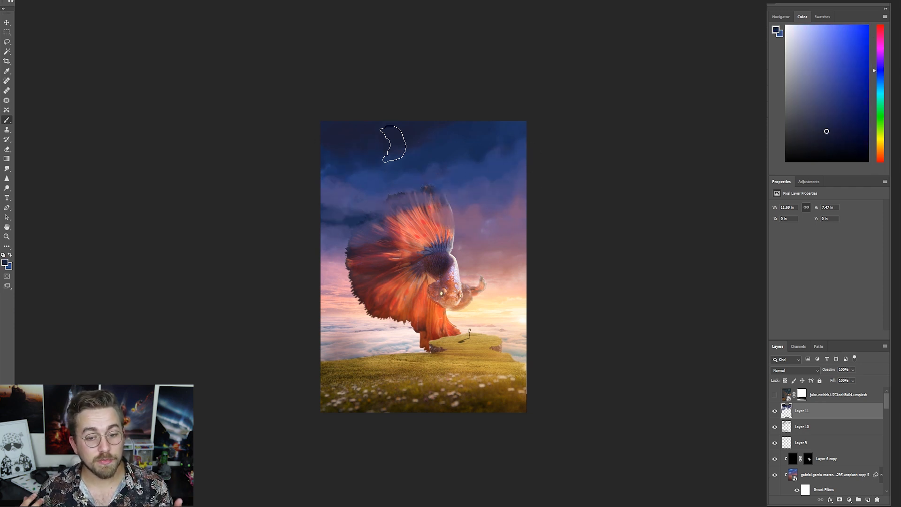
- Paint dark blue and purple clouds across the sky behind the fish, brushing straight over its upper fin
alt+click(388, 183)
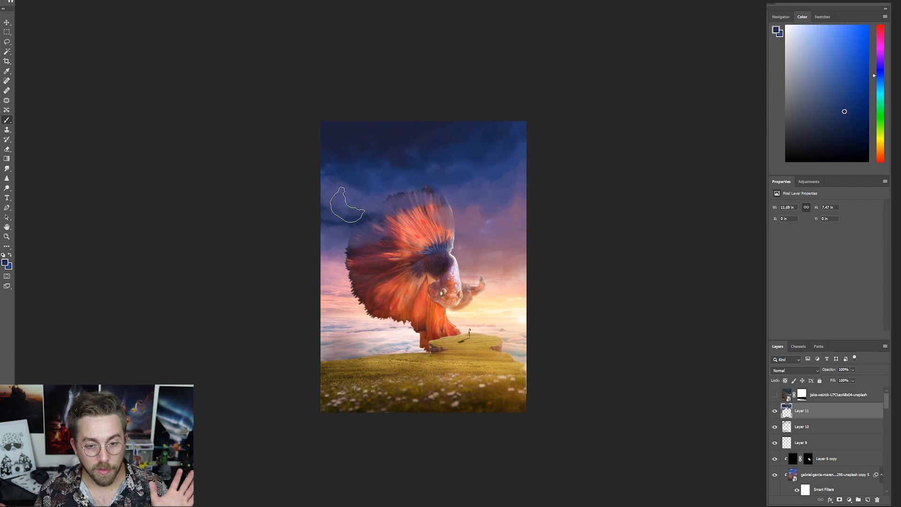
alt+click(422, 149)
alt+click(350, 248)
alt+click(371, 188)
mouse_move(403, 223)
mouse_down()
mouse_move(328, 225)
mouse_move(483, 223)
mouse_move(331, 239)
mouse_up()
alt+click(376, 214)
alt+click(334, 248)
alt+click(512, 218)
drag(432, 221, 333, 225)
alt+click(399, 188)
drag(399, 202, 438, 201)
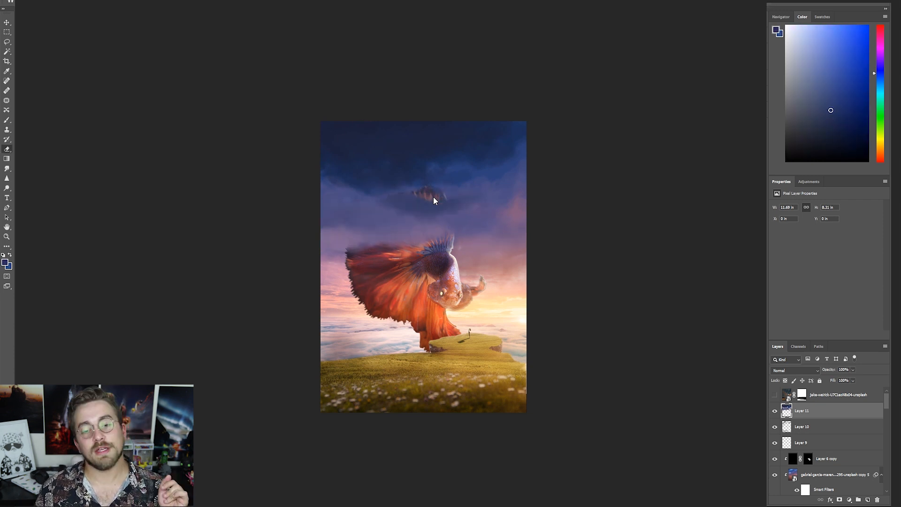
- Try erasing the cloud paint where it covers the fish's upper fin
key(b)
key(e)
mouse_move(433, 188)
mouse_down()
mouse_move(418, 190)
mouse_move(434, 196)
mouse_up()
key(ctrl+minus)
key(ctrl+minus)
key(ctrl+minus)
key(ctrl+plus)
key(ctrl+plus)
- Move the cloud layer below Layer 9, load the fish's mask as a selection and add an inverted mask that keeps the clouds off the fish
drag(802, 415, 806, 478)
drag(805, 476, 808, 403)
drag(802, 411, 801, 449)
scroll(800, 449, down, 5)
ctrl+click(802, 455)
scroll(801, 455, up, 5)
click(840, 499)
key(ctrl+i)
scroll(335, 226, down, 3)
scroll(568, 414, up, 4)
- Paint more clouds around both sides of the fish on the masked Layer 11, using sampled sky colors and a larger brush
key(b)
click(789, 446)
alt+click(354, 191)
mouse_move(347, 201)
mouse_down()
mouse_move(364, 216)
mouse_move(349, 202)
mouse_up()
alt+click(479, 211)
drag(347, 255, 347, 278)
key(bracketright)
key(bracketright)
alt+click(478, 217)
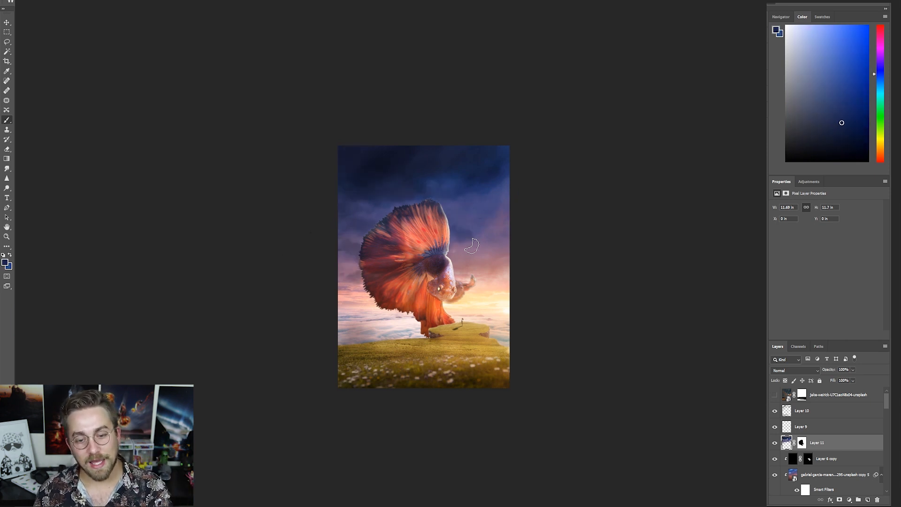
scroll(481, 322, down, 1)
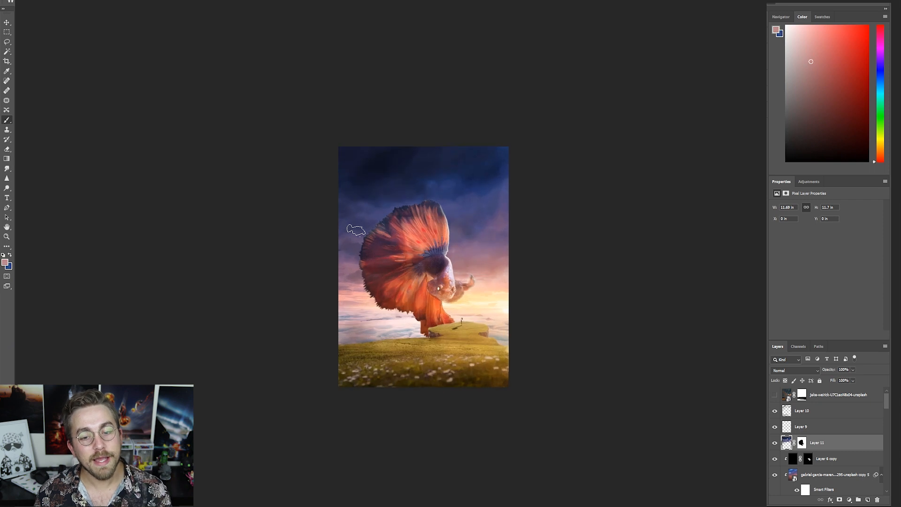
- Sample darker sky tones and paint near-black clouds along the upper edge of the sky
alt+click(501, 216)
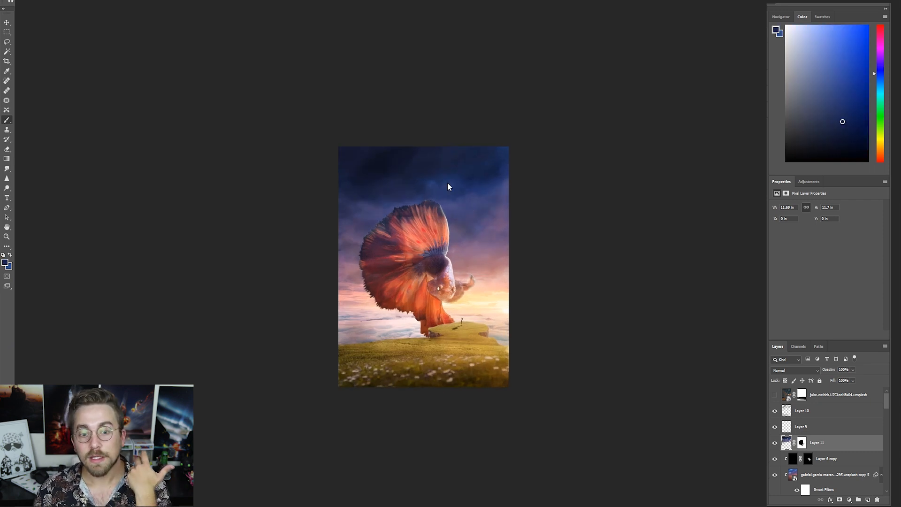
alt+click(389, 170)
alt+click(368, 165)
drag(340, 167, 422, 160)
alt+click(408, 164)
alt+click(374, 151)
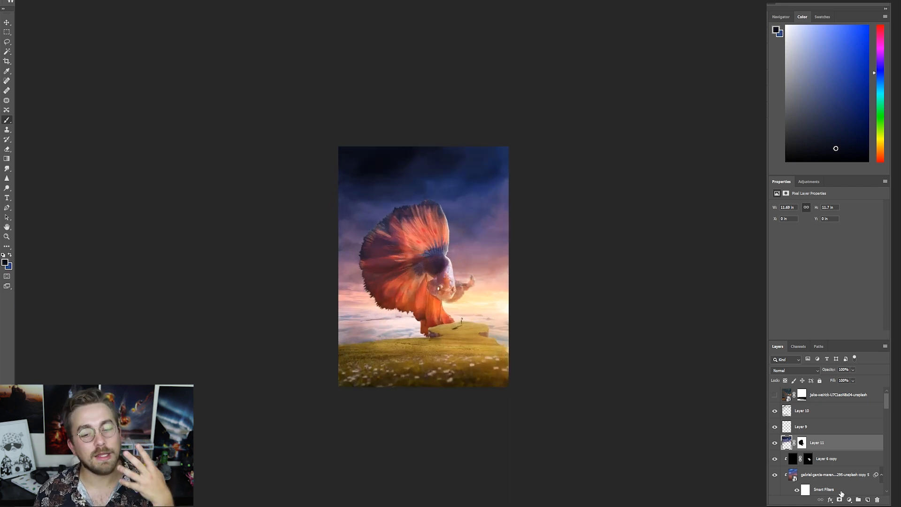
- Move the hidden starry sky photo above Layer 11, release its clipping mask, show it and delete its layer mask
scroll(840, 491, down, 10)
drag(799, 455, 788, 439)
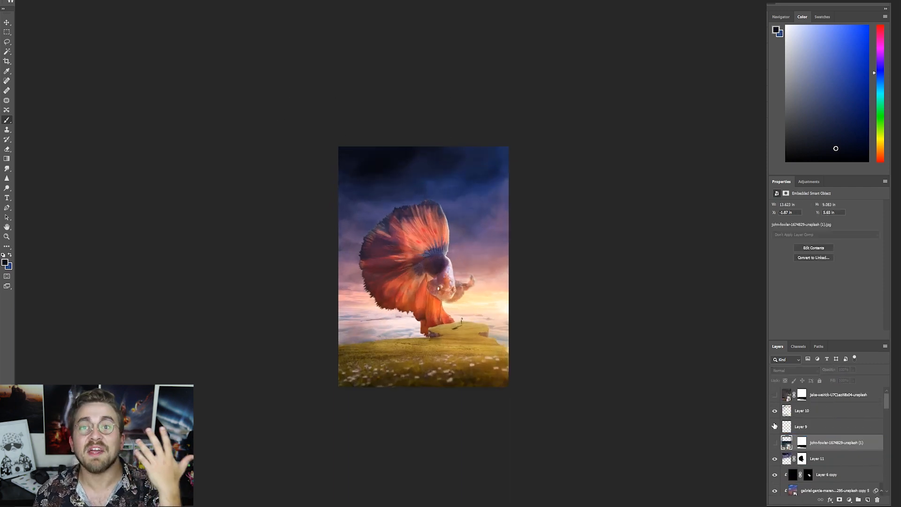
key(ctrl+alt+g)
click(774, 442)
click(808, 443)
key(Delete)
- Scale the starry sky photo to about 18.8 × 12.5 in and position it over the upper part of the composite
key(ctrl+t)
drag(399, 319, 398, 237)
drag(315, 278, 239, 328)
drag(491, 275, 516, 263)
key(Return)
- Move the starry sky photo above Layer 10 and set its blending mode to Screen
click(795, 370)
click(779, 443)
key(Up)
key(Up)
key(Up)
key(Up)
key(Up)
key(Up)
key(Up)
drag(783, 442, 789, 399)
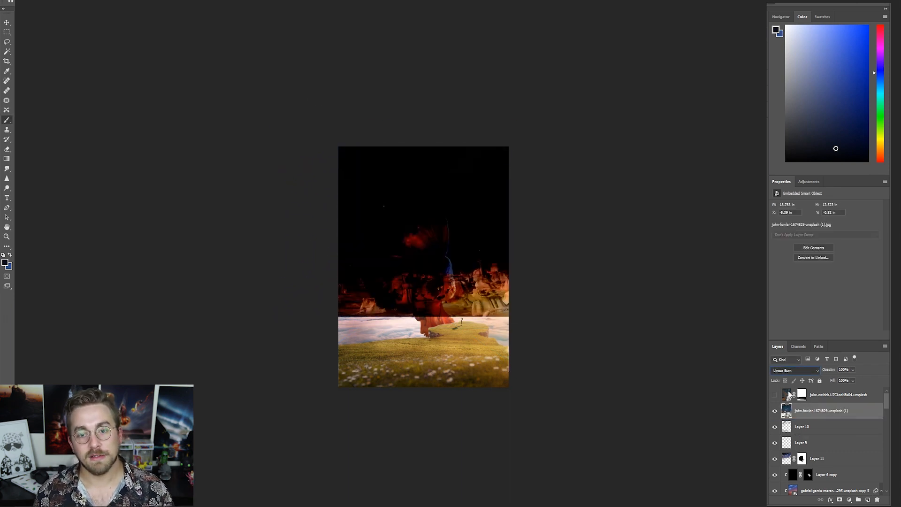
key(Down)
key(Down)
key(Down)
key(Down)
key(Down)
key(Down)
key(Up)
key(Up)
key(Up)
- Copy Layer 11's fish mask onto the starry sky photo and paint black on it to hide the photo's lower part
drag(801, 459, 802, 411)
click(802, 411)
key(x)
mouse_move(324, 280)
mouse_down()
mouse_move(532, 259)
mouse_move(436, 282)
mouse_up()
scroll(525, 287, up, 1)
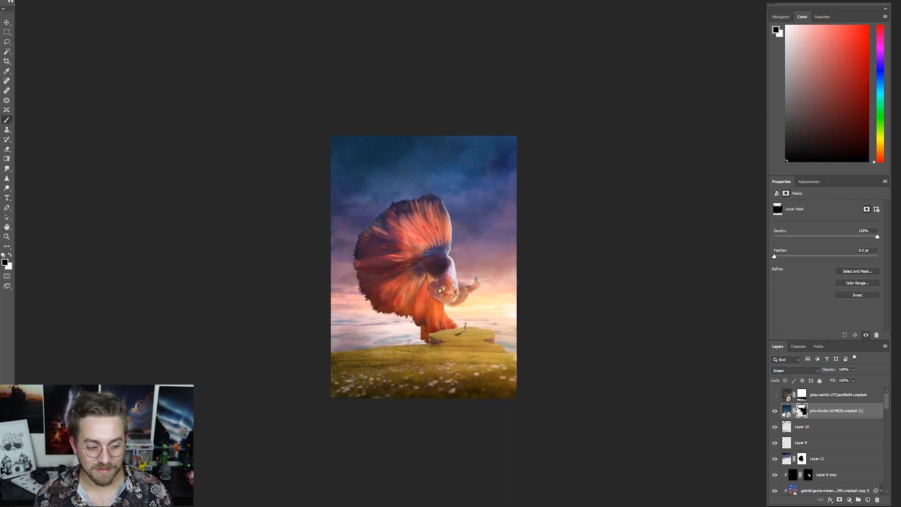
- Duplicate Layer 10, clip the copy to the starry sky photo and try blending modes including Luminosity on it
click(826, 431)
key(ctrl+j)
drag(807, 429, 806, 404)
alt+click(793, 418)
key(Down)
key(Down)
key(Down)
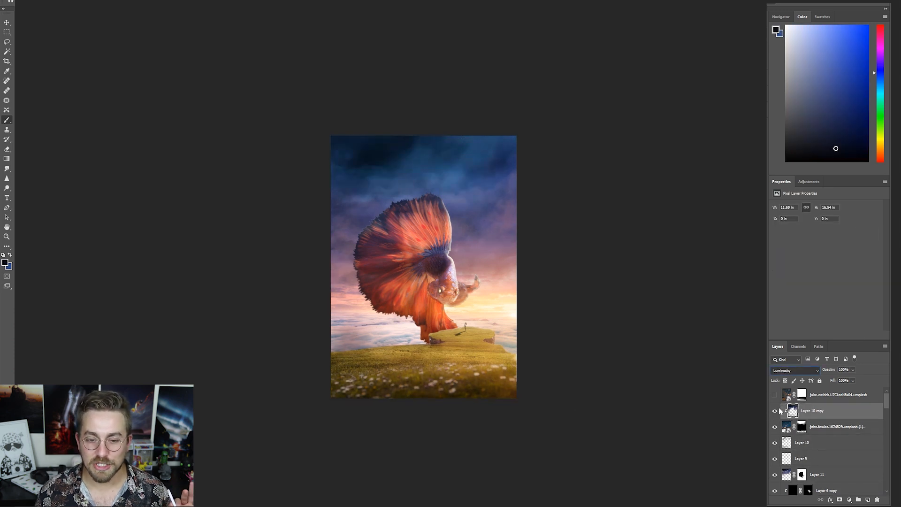
click(787, 431)
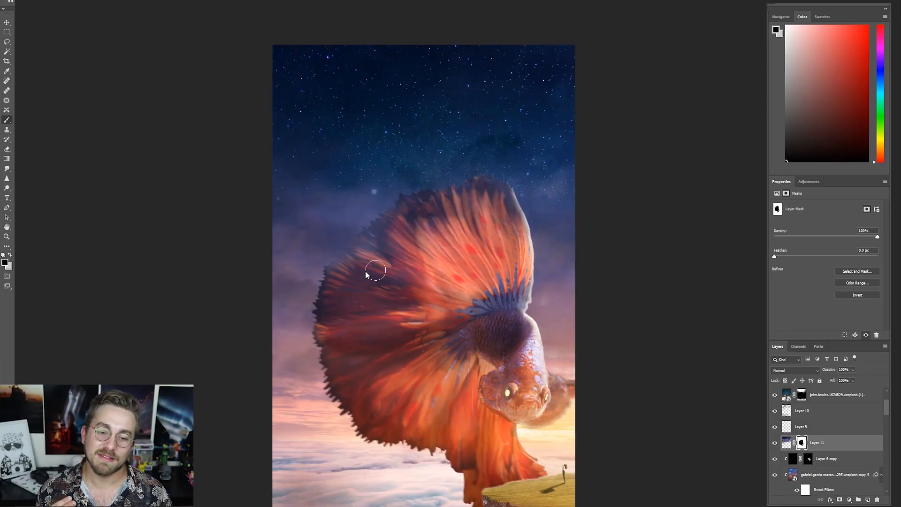
- Add a new layer below Layer 11, give it a fish-shaped mask and brush over the upper fin
scroll(365, 271, up, 4)
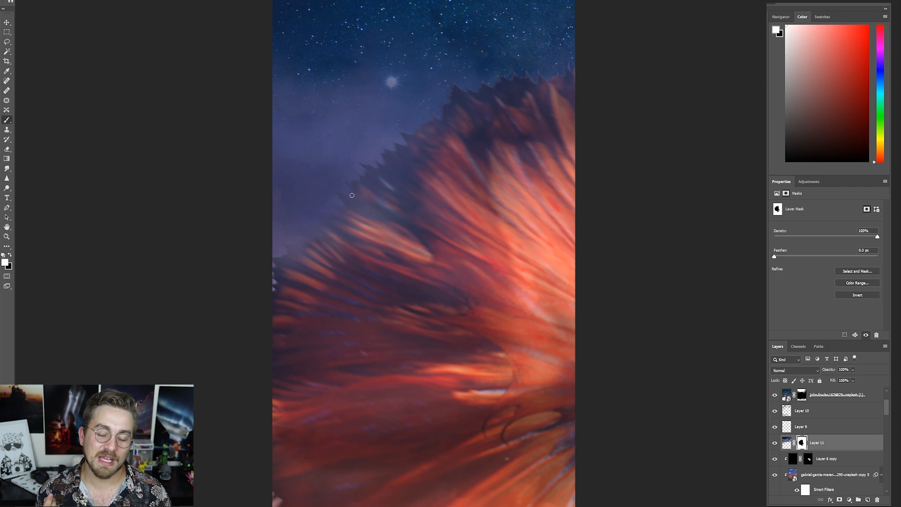
scroll(313, 221, down, 3)
scroll(391, 255, down, 5)
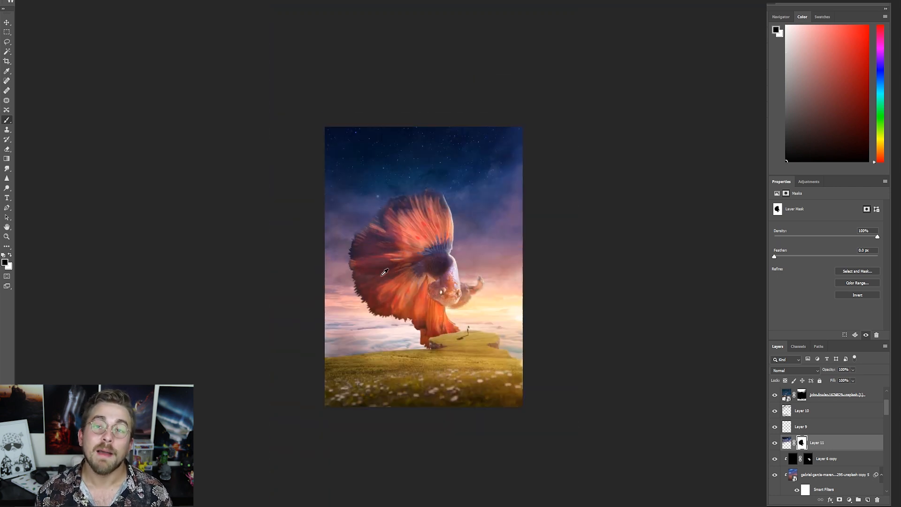
scroll(824, 440, down, 6)
click(822, 417)
click(868, 500)
drag(808, 402, 802, 460)
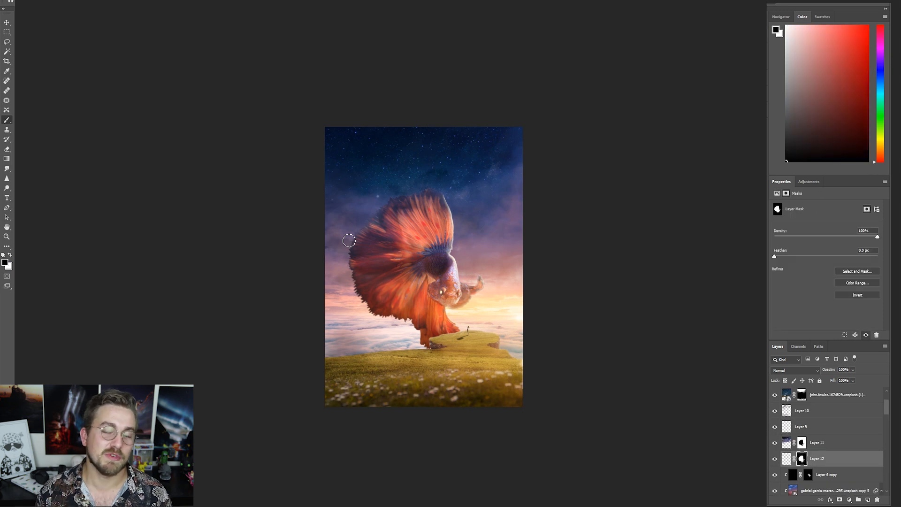
mouse_move(452, 209)
mouse_down()
mouse_move(362, 212)
mouse_move(412, 328)
mouse_move(434, 242)
mouse_up()
key(x)
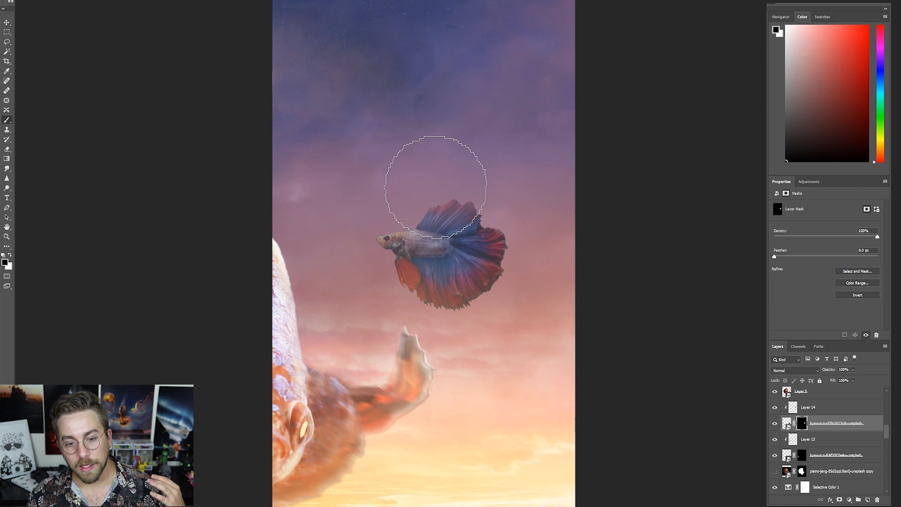
- Enlarge the misc plant texture PNG until its plants extend past the canvas edges, and keep it above Layer 10 copy
mouse_move(422, 176)
mouse_down()
mouse_move(459, 188)
mouse_move(470, 231)
mouse_up()
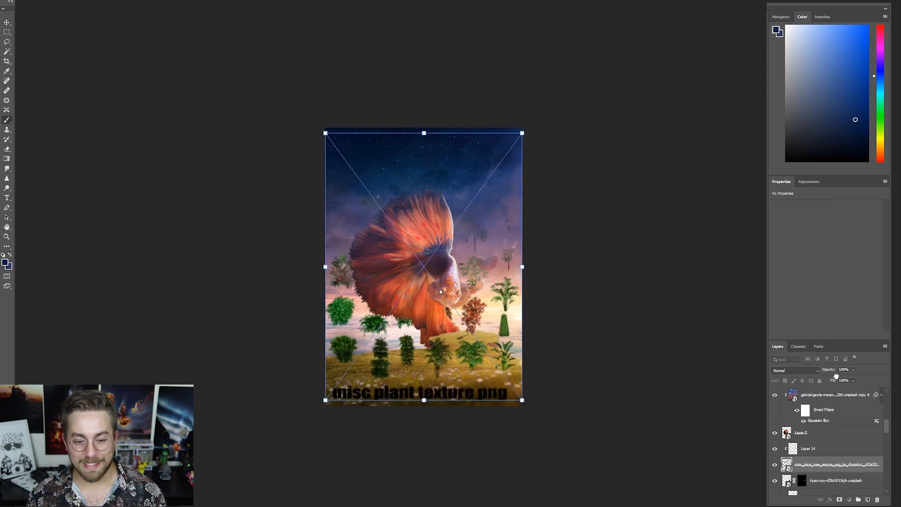
drag(266, 227, 196, 227)
drag(388, 237, 424, 306)
key(Return)
scroll(424, 306, up, 7)
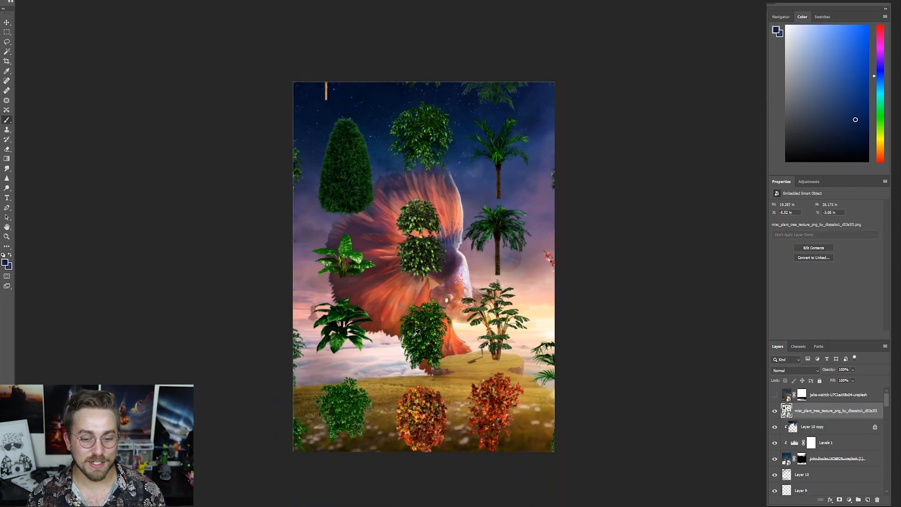
- Duplicate the plant texture sheet and mask one of the two layers so that only the tall leafy plant by the island shows
scroll(538, 369, down, 8)
key(ctrl+j)
click(835, 426)
click(839, 500)
key(ctrl+i)
scroll(505, 325, up, 5)
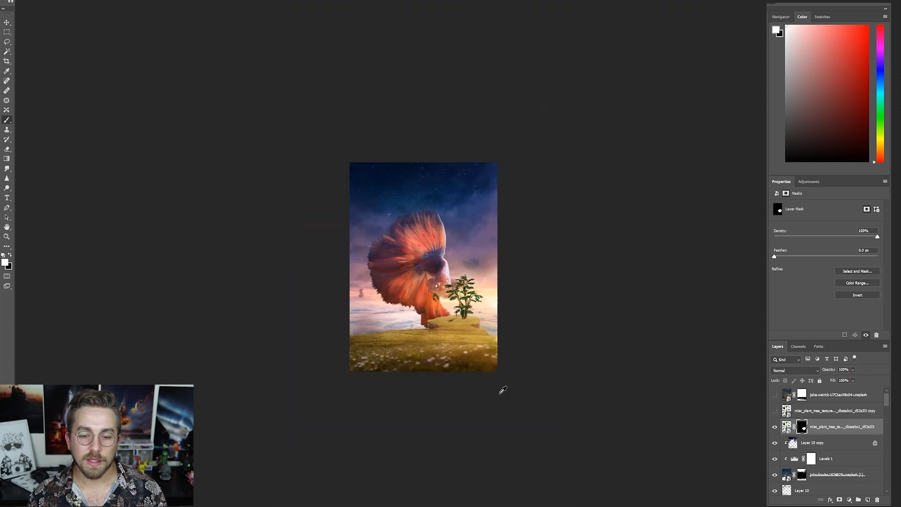
scroll(501, 388, up, 3)
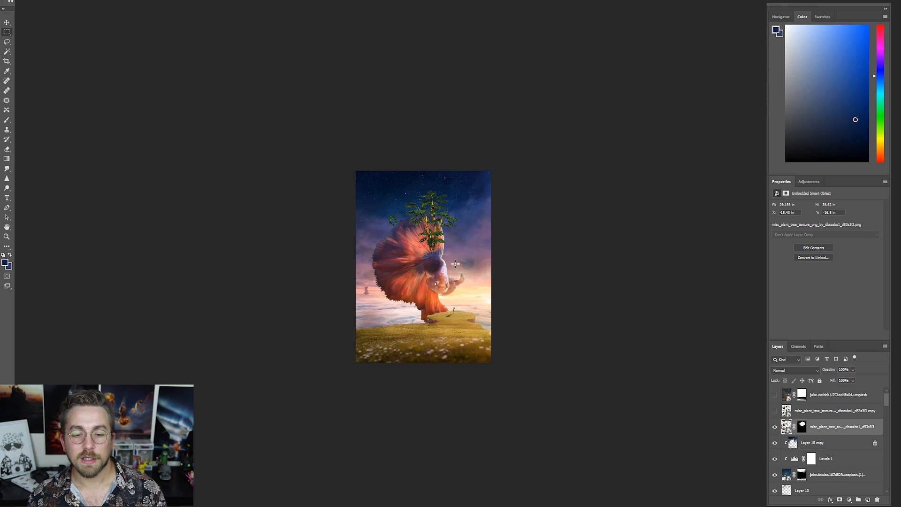
- Try duplicating the masked plant, enlarging the copy, then duplicating it again and moving it to another spot
key(ctrl+j)
click(774, 443)
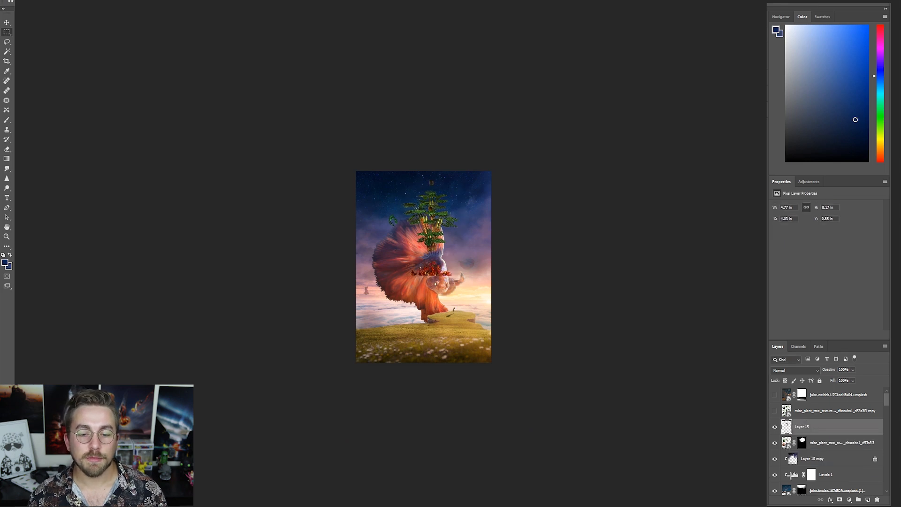
key(ctrl+t)
drag(402, 275, 154, 497)
key(Return)
key(ctrl+j)
key(v)
drag(384, 268, 506, 223)
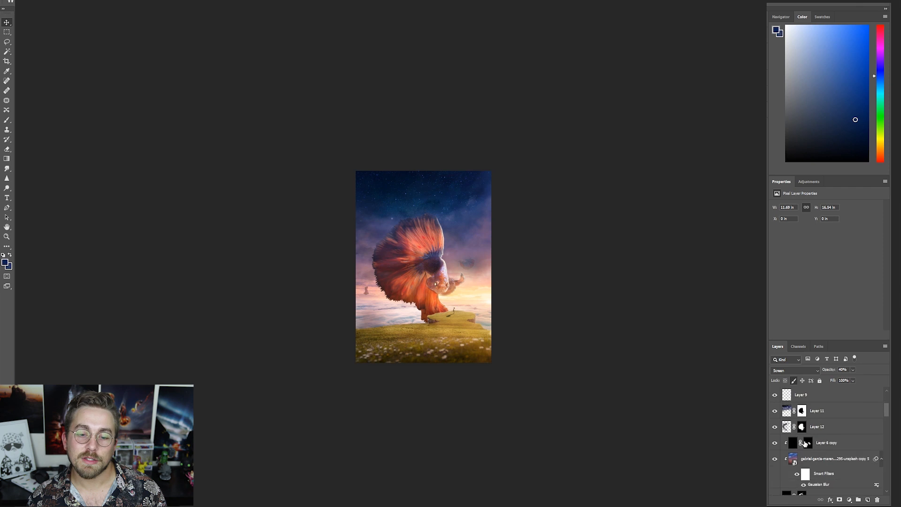
- Inspect the fish and floating rock layers by switching the visibility of individual layers, including Layer 5, off and on
click(801, 454)
scroll(799, 464, down, 3)
click(786, 454)
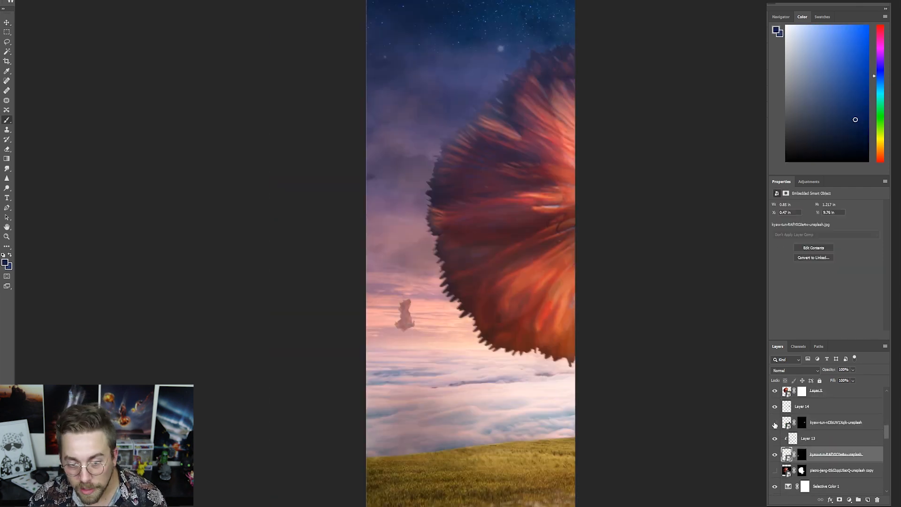
scroll(776, 424, up, 1)
click(775, 407)
click(775, 407)
click(802, 407)
scroll(783, 422, up, 4)
click(775, 470)
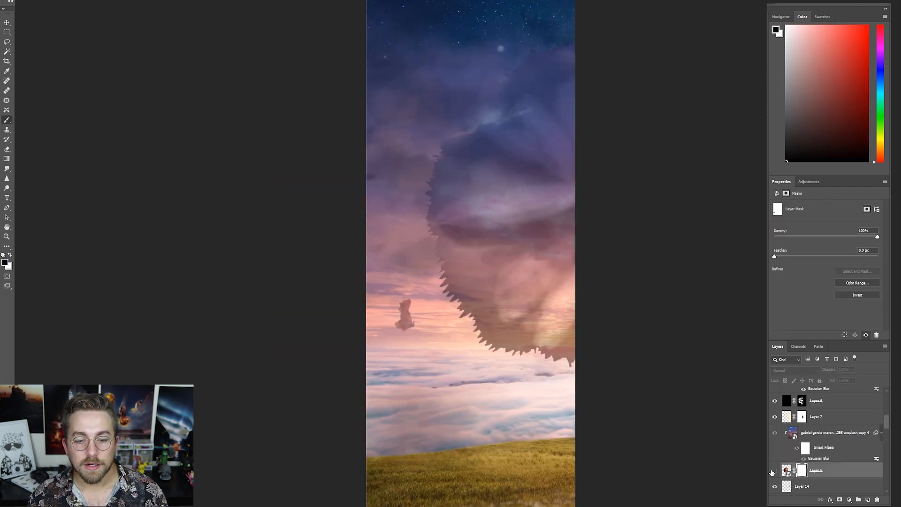
click(774, 470)
- Add a mask to the gabriel-garcia-marengo copy 3 grass layer and paint black along its far edge beside the clouds
scroll(776, 453, down, 10)
scroll(781, 474, down, 3)
click(775, 454)
click(774, 454)
click(811, 454)
click(839, 500)
drag(430, 416, 449, 423)
drag(446, 424, 337, 449)
scroll(426, 427, down, 6)
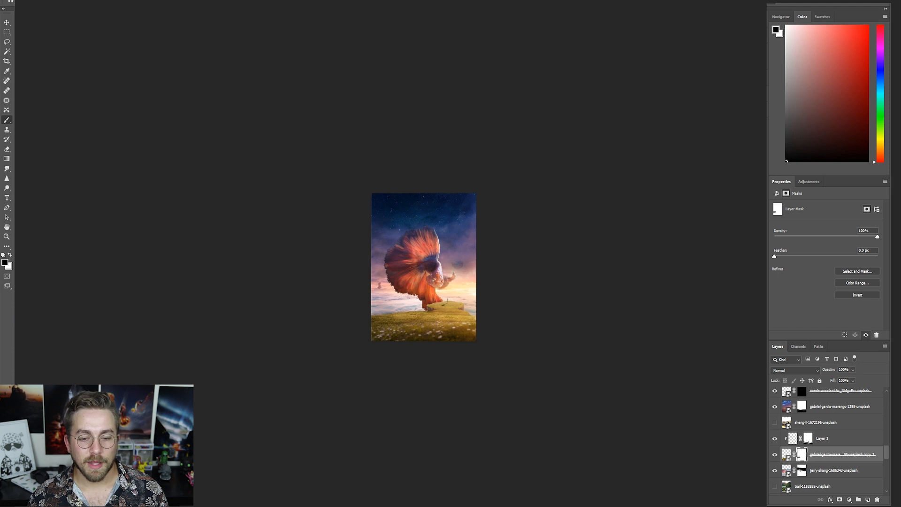
key(Return)
key(Delete)
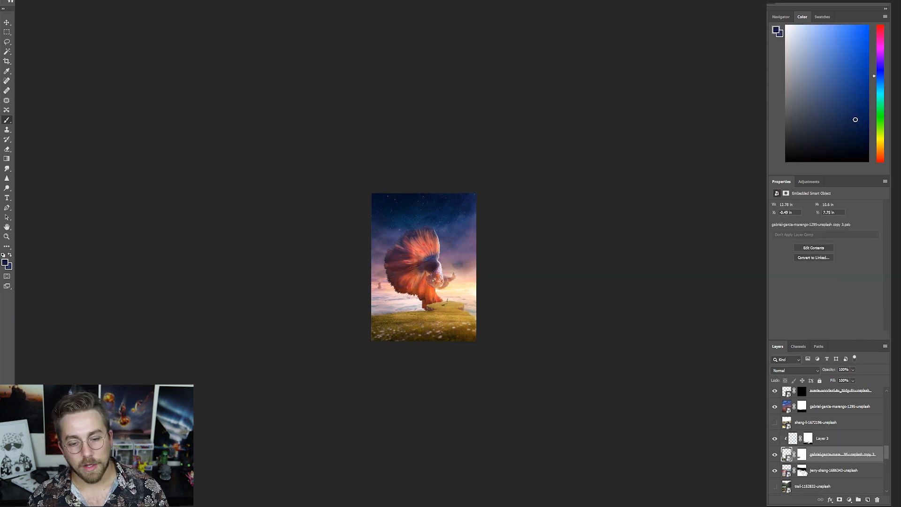
- Bring in the ground ivy PNG and move its layer directly above Layer 3
click(812, 486)
key(ctrl+plus)
key(ctrl+plus)
key(ctrl+plus)
key(Return)
drag(839, 489, 836, 435)
- Scale and flatten the ground ivy to about 4.18 by 1.48 in so it lies across the island around the figure
key(ctrl+t)
drag(425, 276, 434, 388)
drag(574, 327, 444, 380)
drag(371, 426, 494, 406)
scroll(499, 407, up, 3)
drag(362, 332, 423, 355)
drag(526, 393, 505, 390)
key(Return)
scroll(514, 371, up, 1)
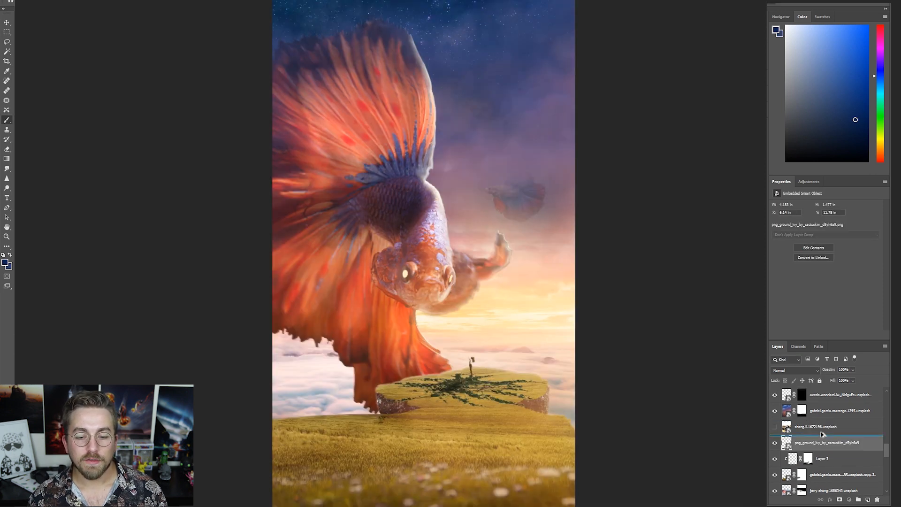
- Clip a copy of the gabriel-garcia-marengo-1295 photo to the ground ivy and set it to Screen at 40% opacity
drag(822, 434, 822, 435)
key(ctrl+alt+g)
key(v)
key(shift+alt+s)
click(842, 369)
text(40)
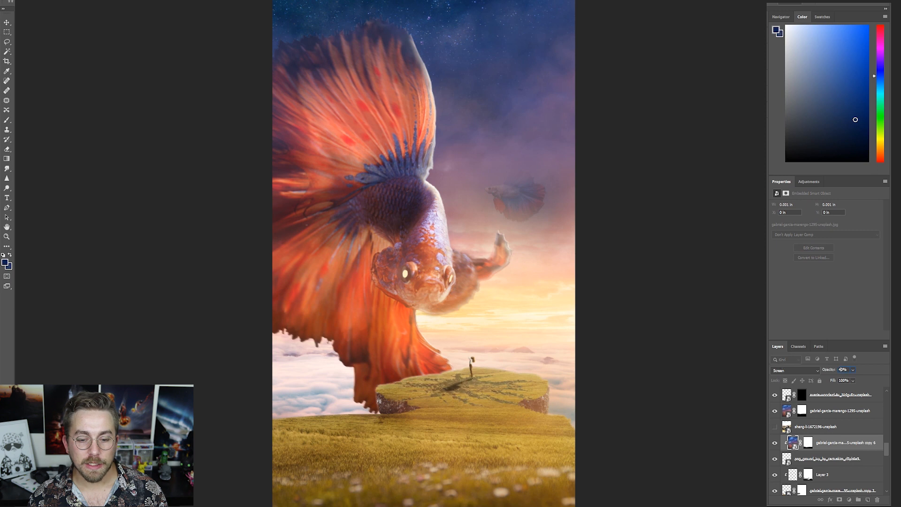
key(Return)
- Add a Drop Shadow to the ground ivy layer and adjust its settings against the grass
click(827, 458)
scroll(536, 355, down, 3)
scroll(399, 416, up, 5)
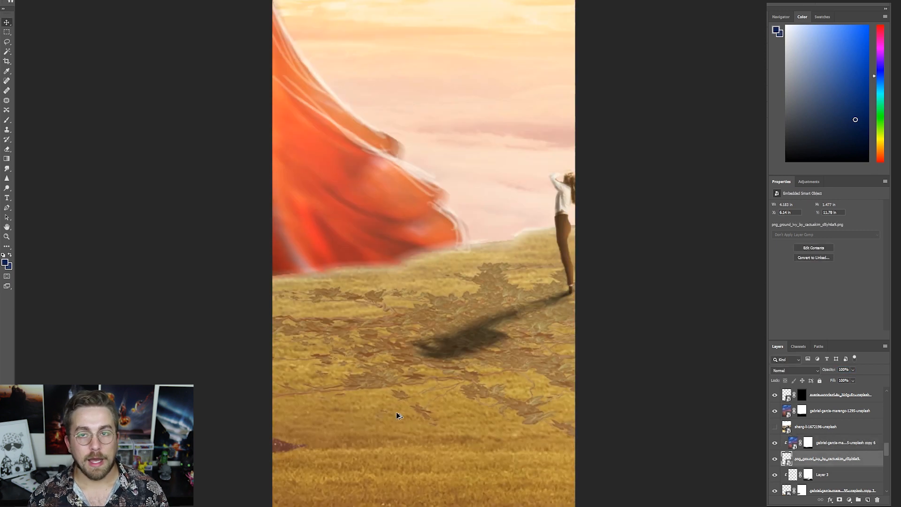
scroll(399, 415, up, 1)
double_click(872, 458)
click(402, 190)
drag(542, 82, 574, 68)
drag(781, 136, 777, 131)
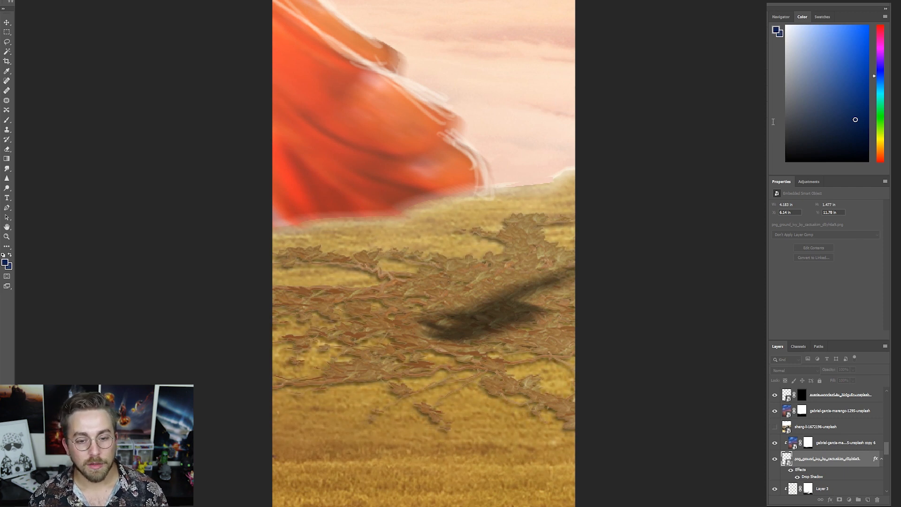
click(878, 181)
scroll(416, 324, down, 5)
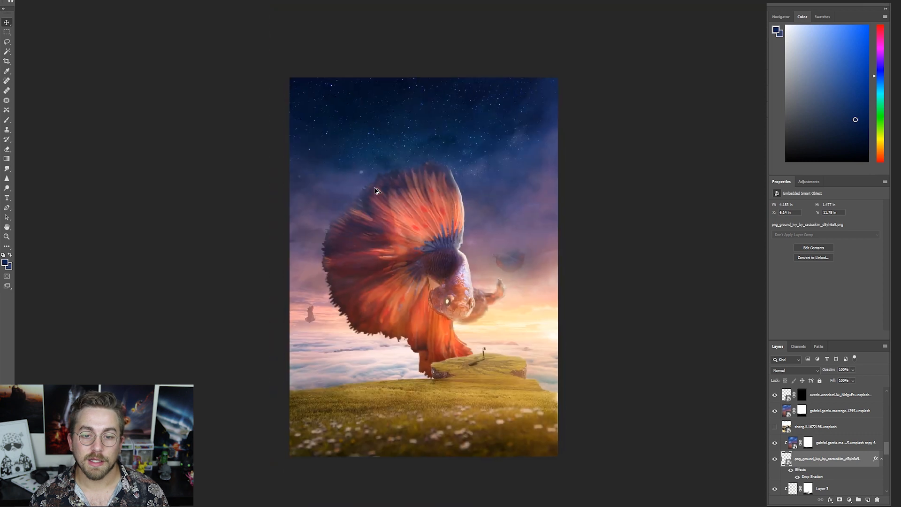
- Paint black on the mask of the Screen photo copy clipped to the ivy to reduce its tint near the island's front
scroll(416, 324, up, 4)
click(808, 442)
key(b)
drag(456, 479, 389, 471)
scroll(489, 492, down, 1)
scroll(490, 495, down, 4)
scroll(489, 495, up, 4)
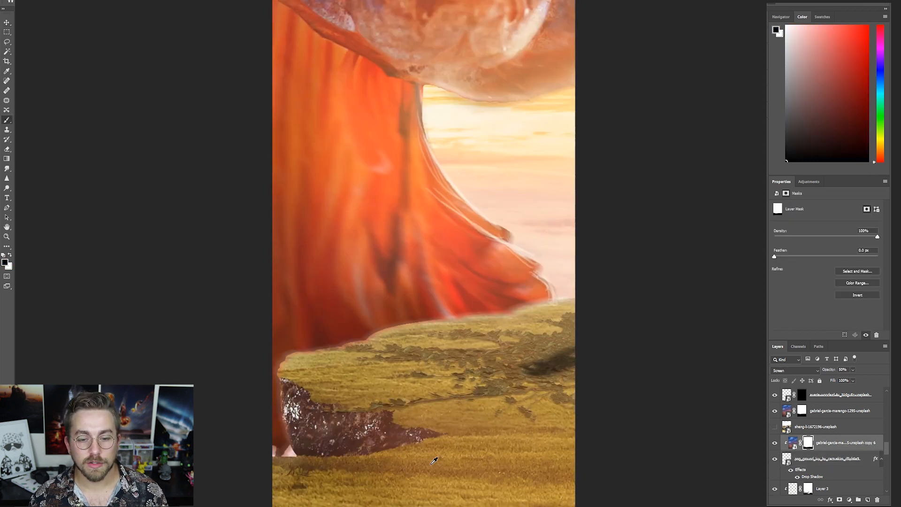
scroll(468, 392, down, 4)
scroll(469, 392, up, 1)
scroll(468, 392, down, 1)
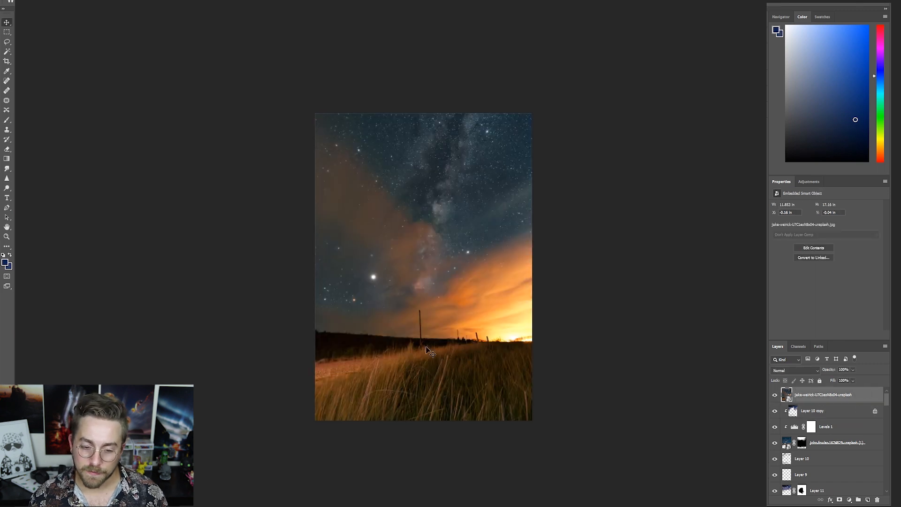
- Place the rock PNG inside the grassy foreground's smart object, behind the flowers at the meadow's left end, and scale it there
key(ctrl+t)
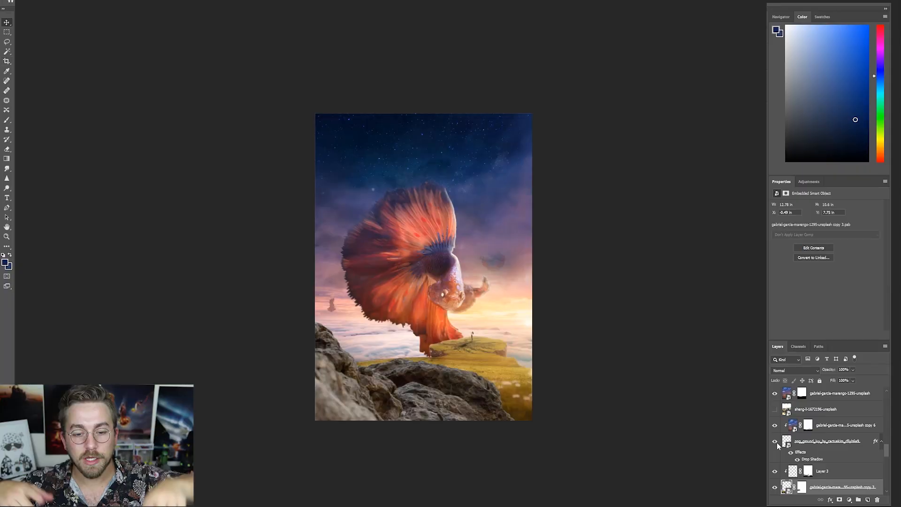
scroll(799, 452, up, 5)
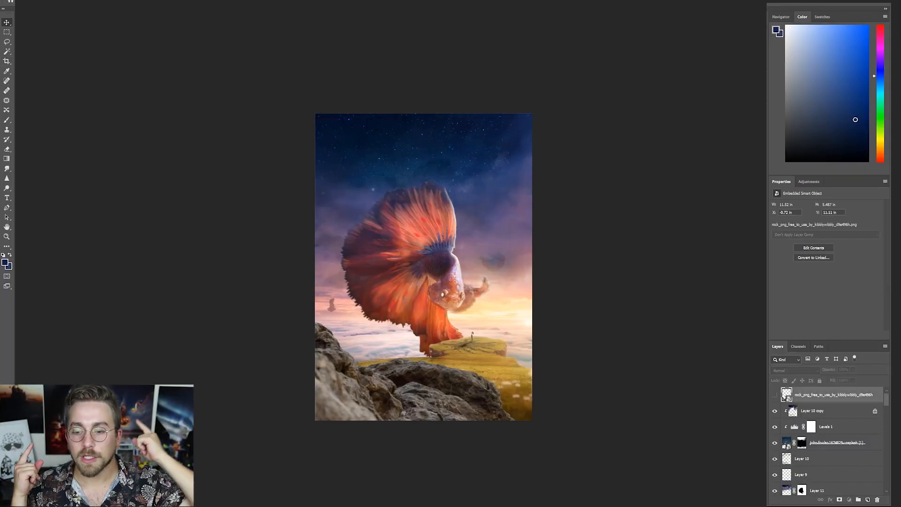
double_click(786, 394)
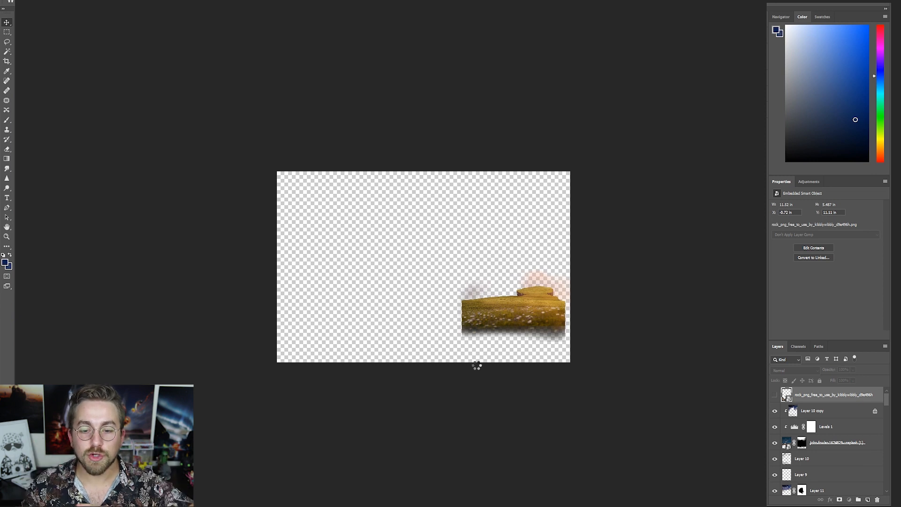
drag(808, 478, 809, 471)
drag(477, 342, 458, 314)
scroll(477, 311, up, 1)
key(ctrl+t)
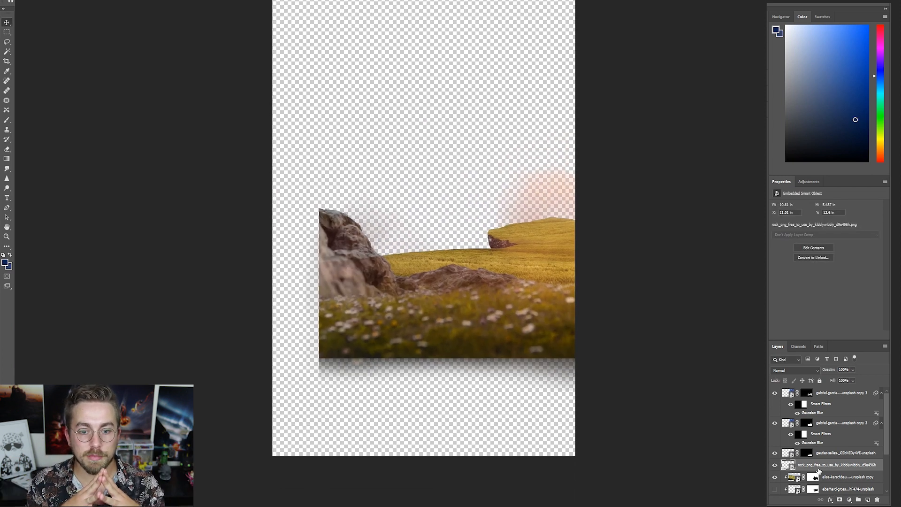
click(774, 425)
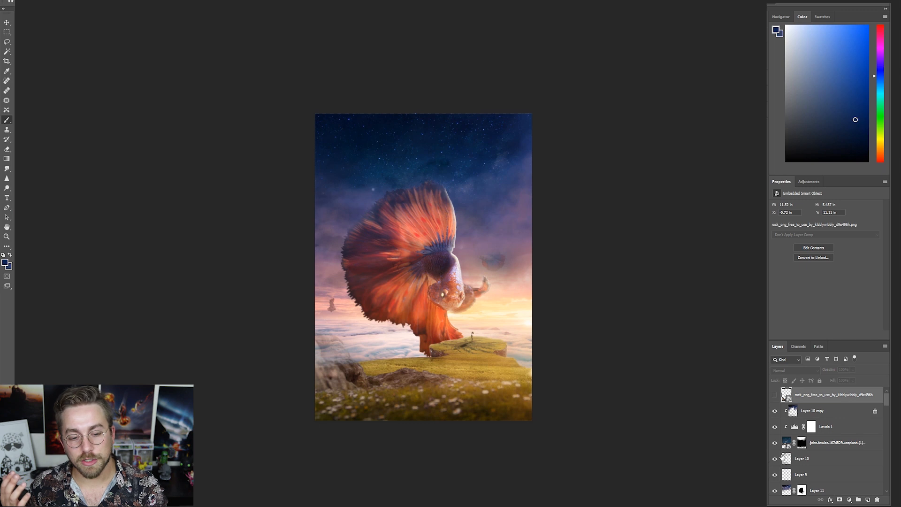
- Paint white on the gabriel-garcia-marengo copy 3 grass layer's mask to bring back the rock's faded upper part
click(775, 395)
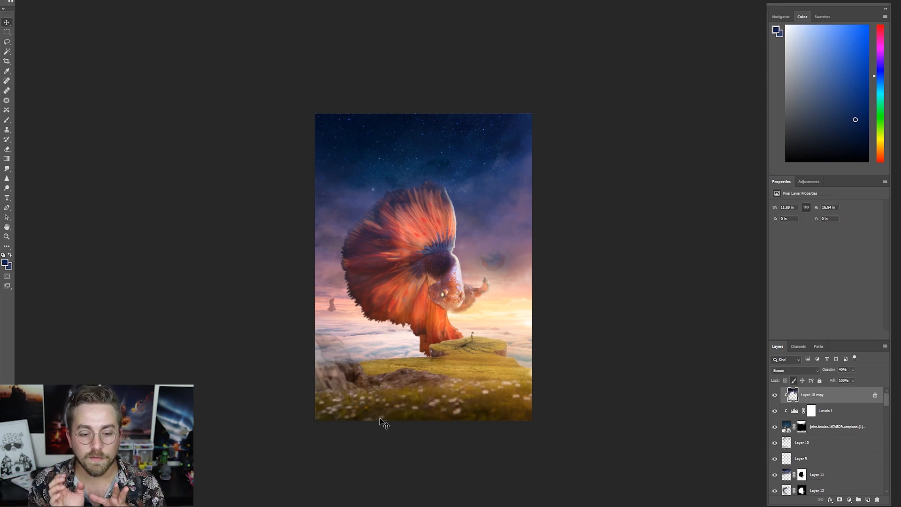
scroll(806, 456, down, 5)
scroll(806, 456, up, 5)
click(806, 440)
scroll(287, 356, up, 6)
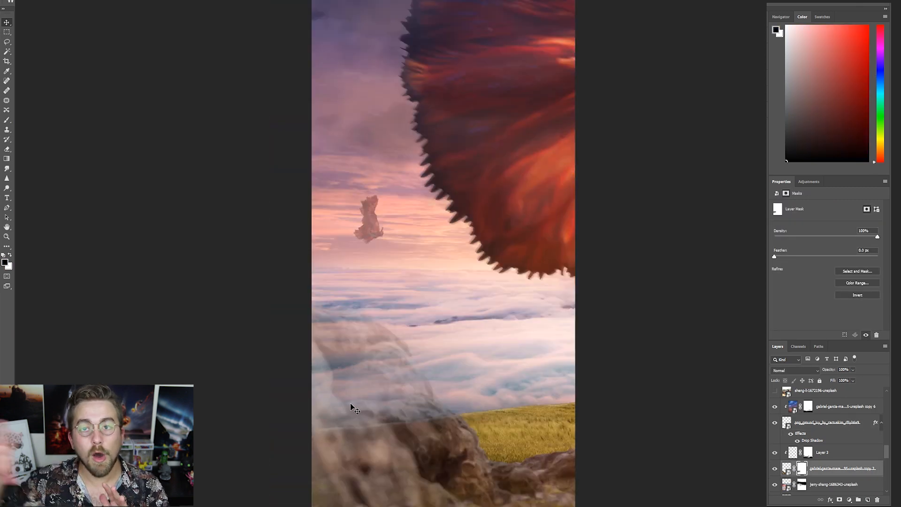
mouse_move(336, 329)
mouse_down()
mouse_move(343, 399)
mouse_move(338, 343)
mouse_up()
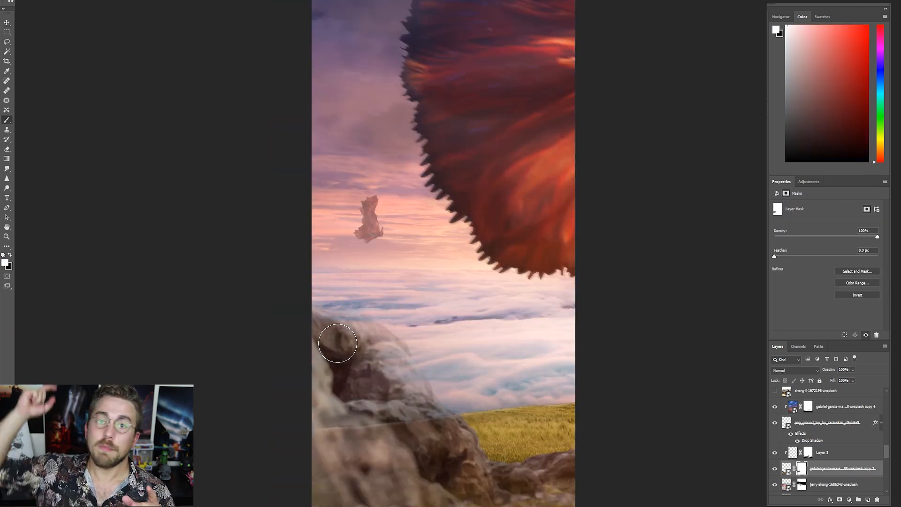